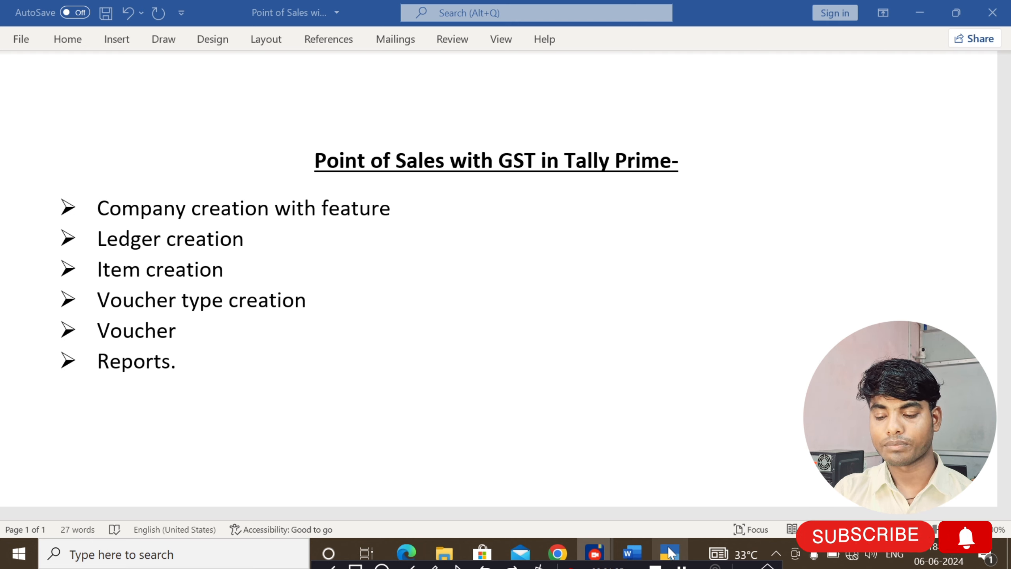
Switch to TallyPrime and start creating a company named "Pos with GSt", using the same mailing name.
click(670, 552)
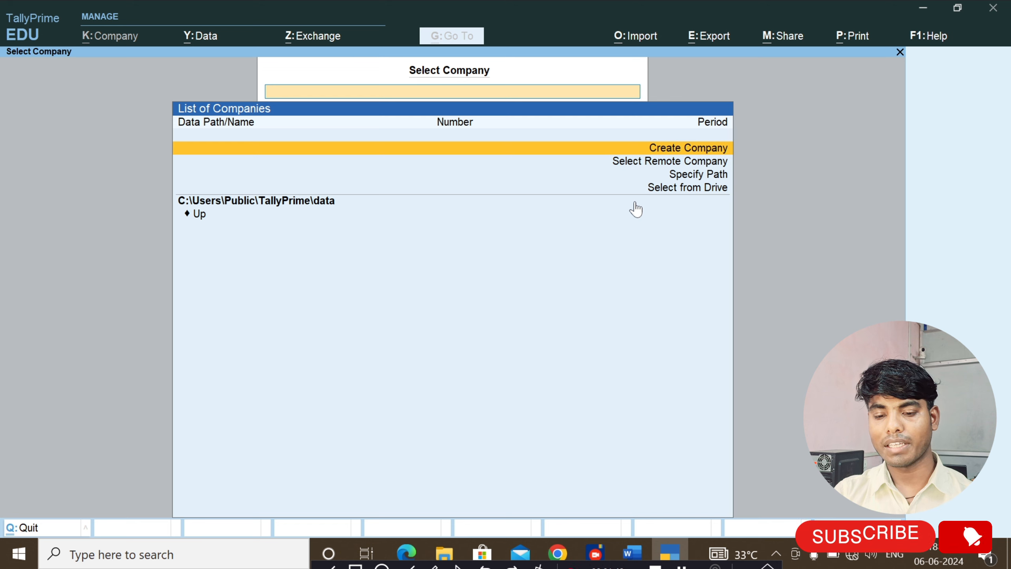
key(Return)
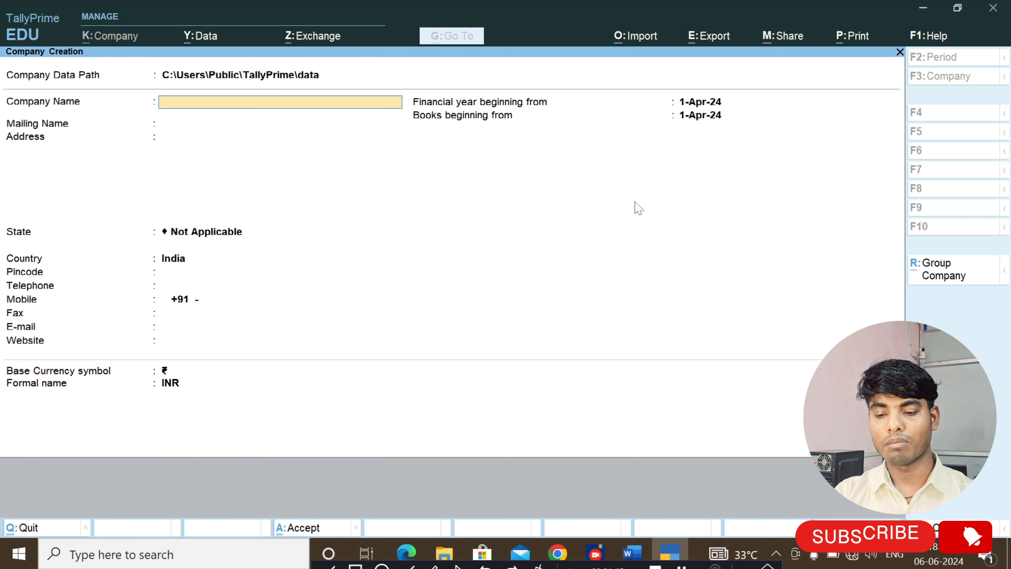
text(P)
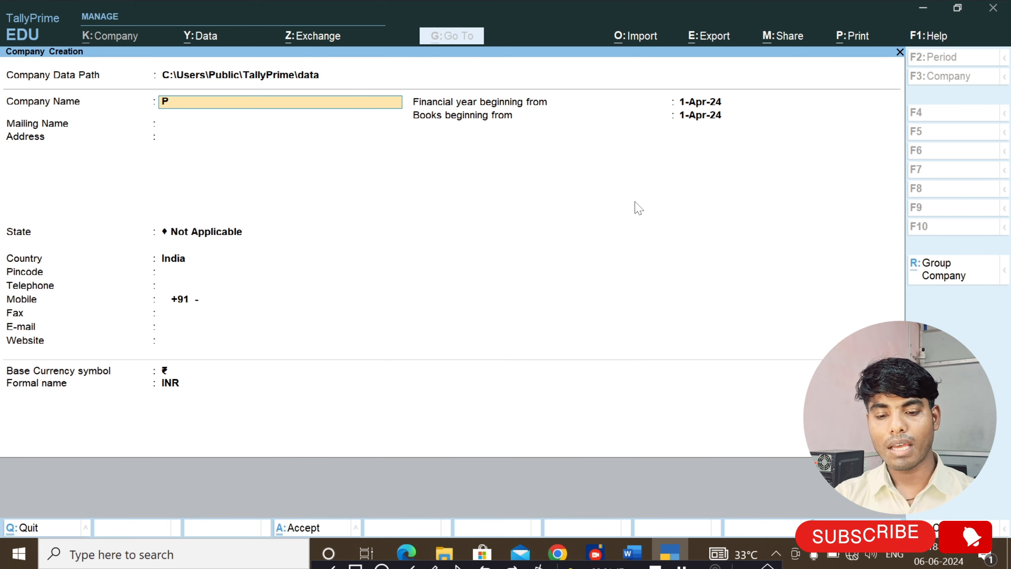
text(os)
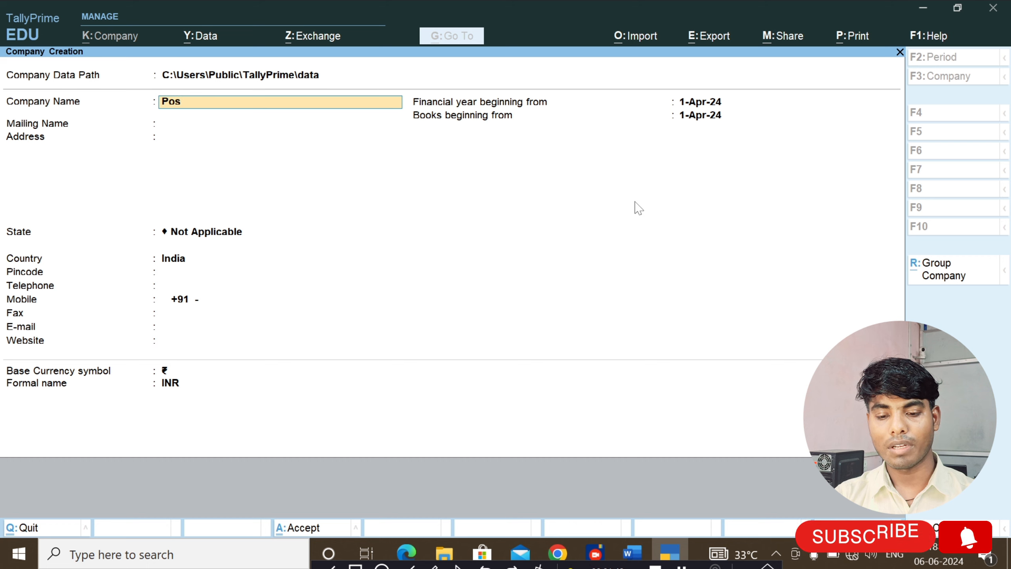
text( with GSt)
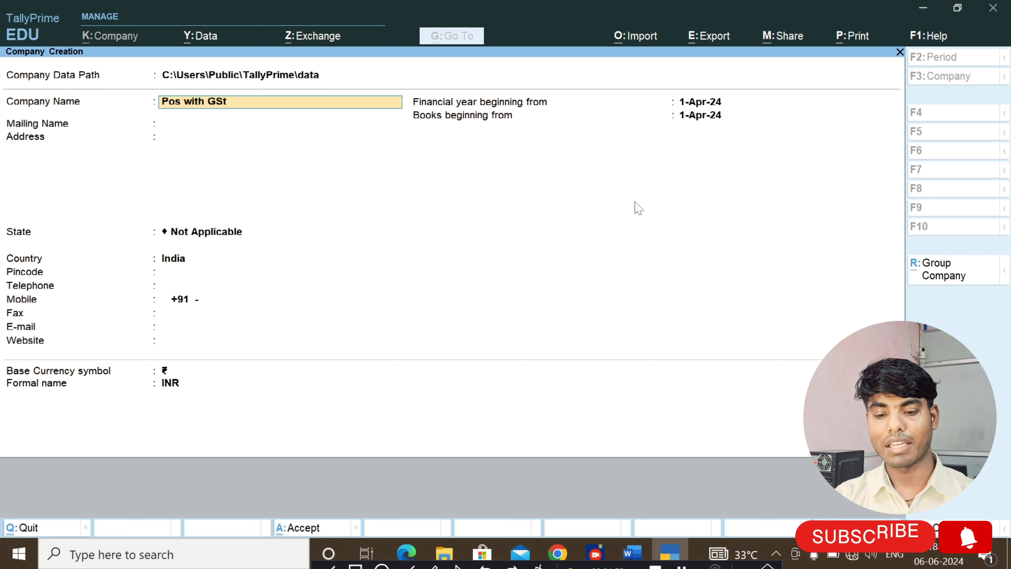
key(Return)
key(Return)
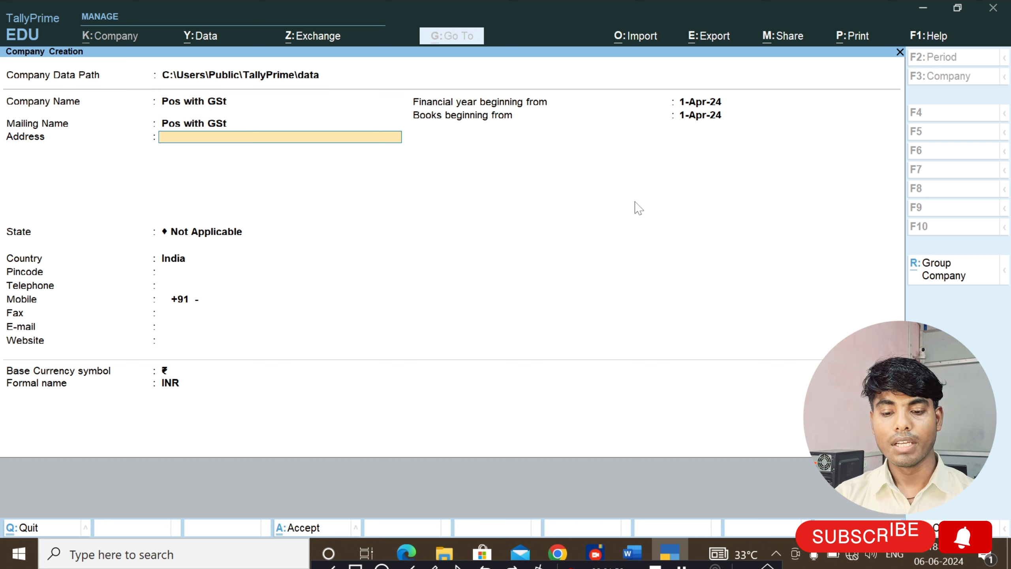
Enter the company's address, set its state to Bihar and create the company.
text(Afrad)
key(Return)
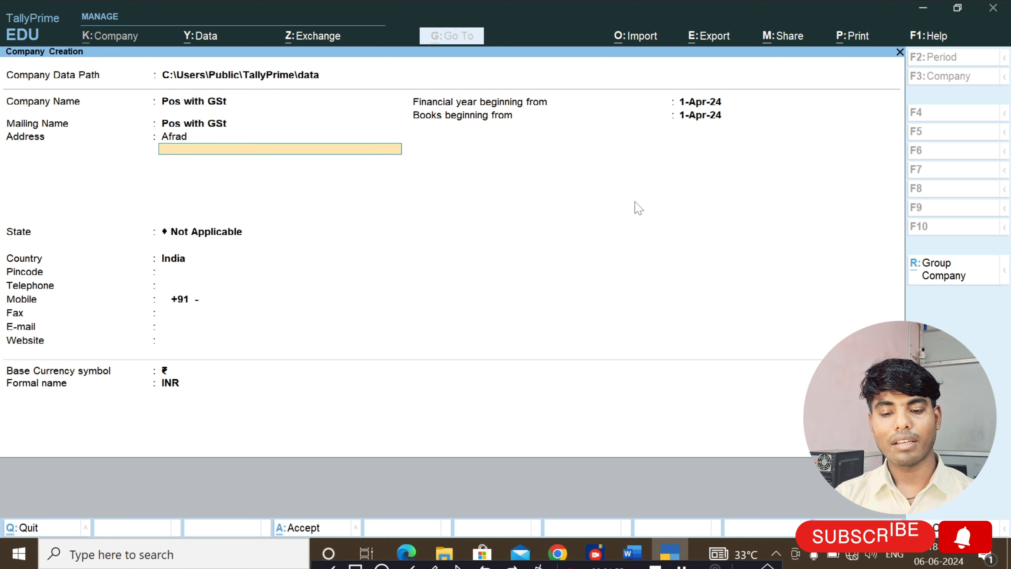
key(Return)
text(Bi)
key(Return)
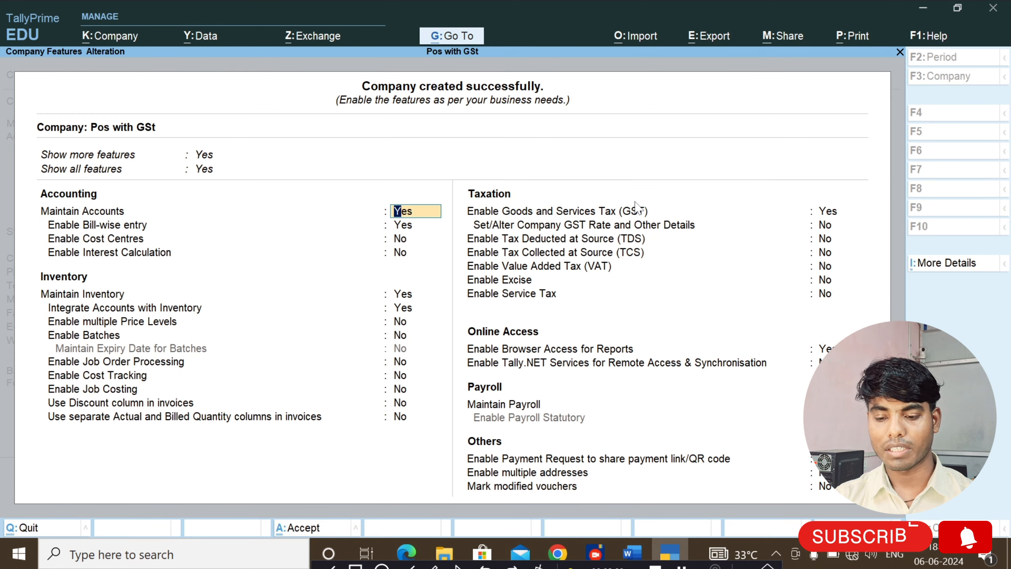
Set Use Discount column in invoices to Yes, keeping the other accounting and inventory features at their defaults.
key(Return)
key(Return)
key(Return)
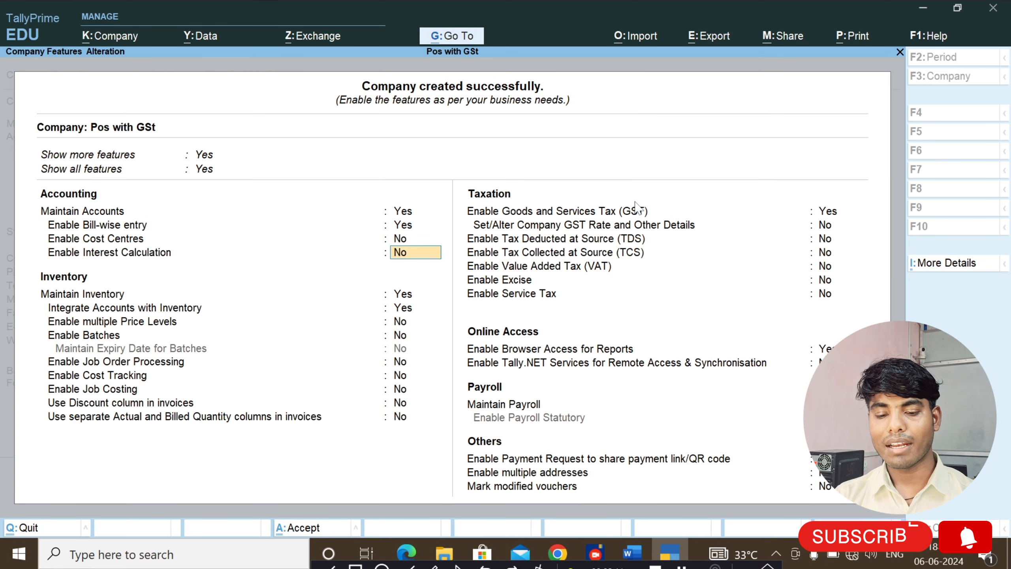
key(Return)
key(Return)
key(Return)
key(Return)
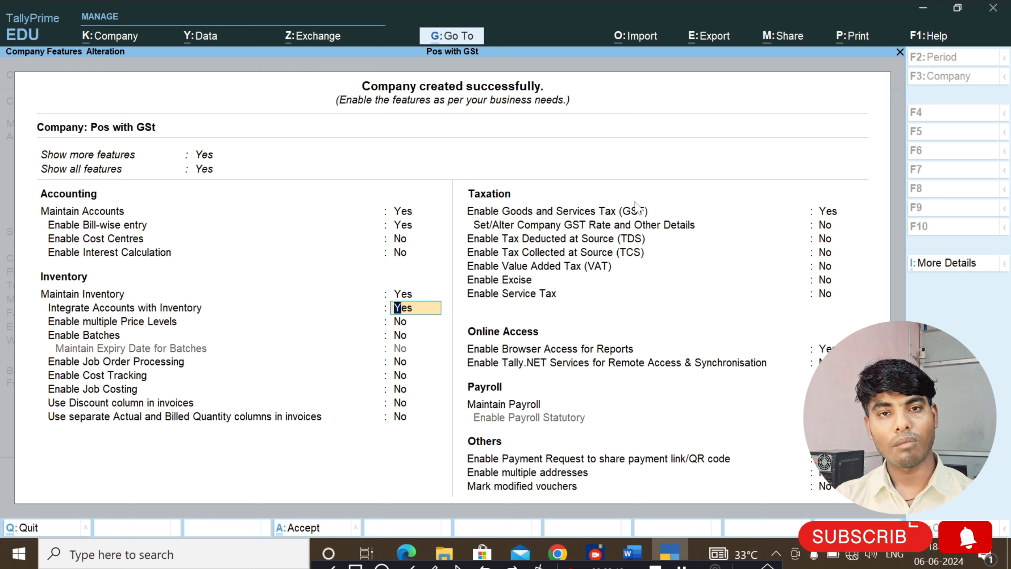
key(Return)
key(Return)
key(Return)
key(Return)
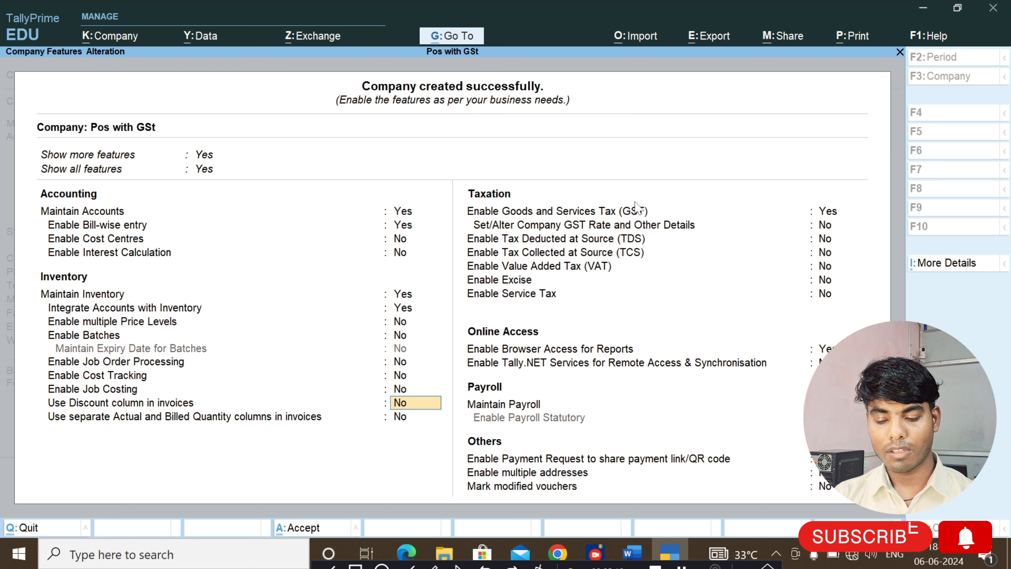
text(y)
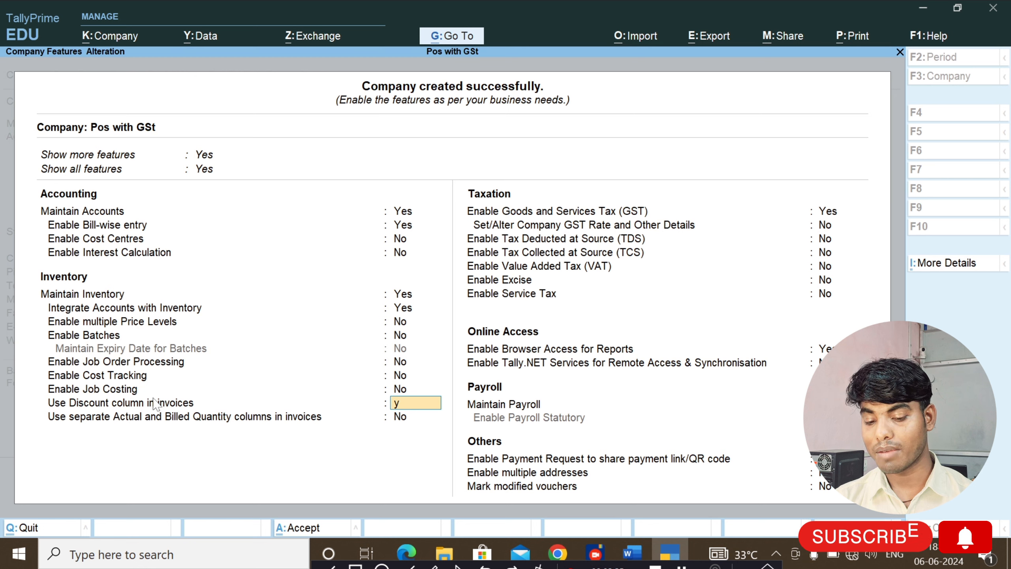
key(Return)
key(Return)
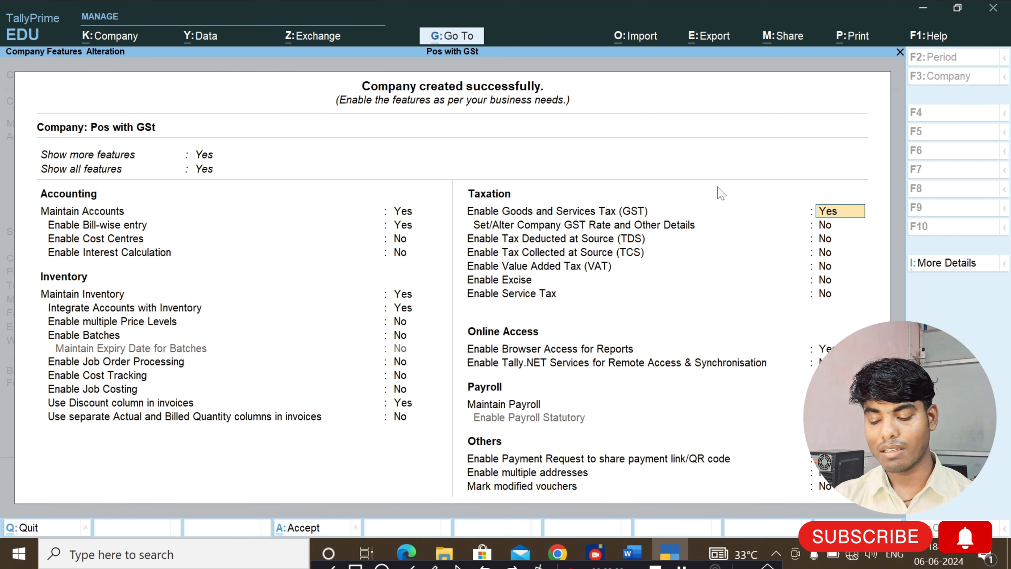
Enable Goods and Services Tax with state Bihar, registration type Regular and Assessee of Other Territory set to No.
key(Return)
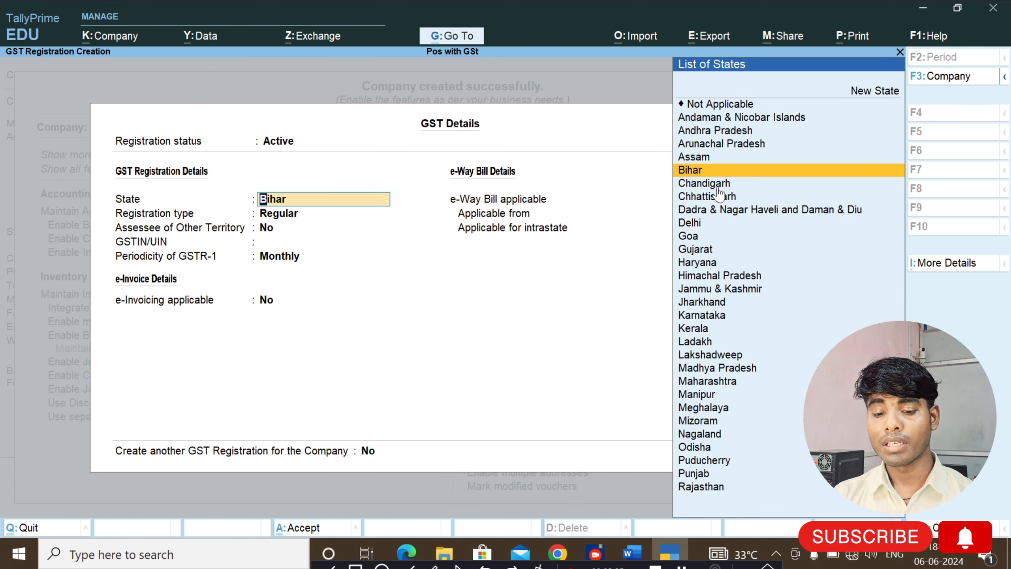
key(Return)
key(Return)
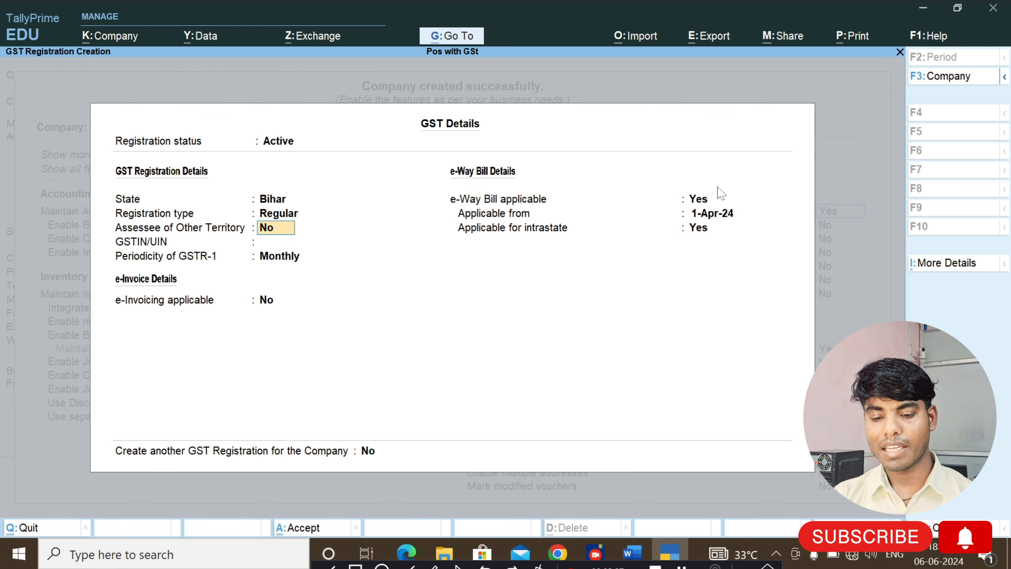
key(Return)
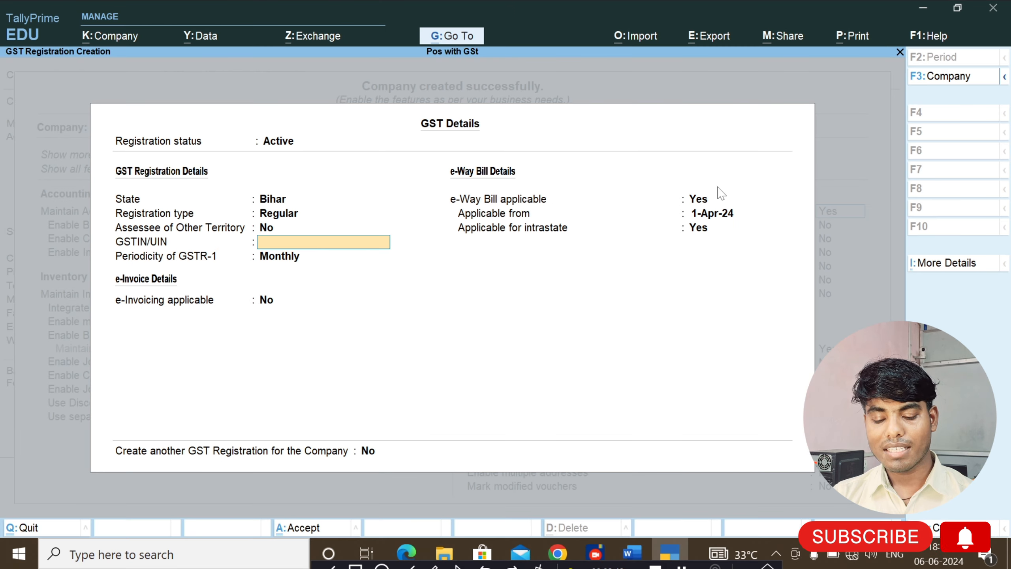
Enter the company's GSTIN/UIN in the GST registration details.
text(100)
key(BackSpace)
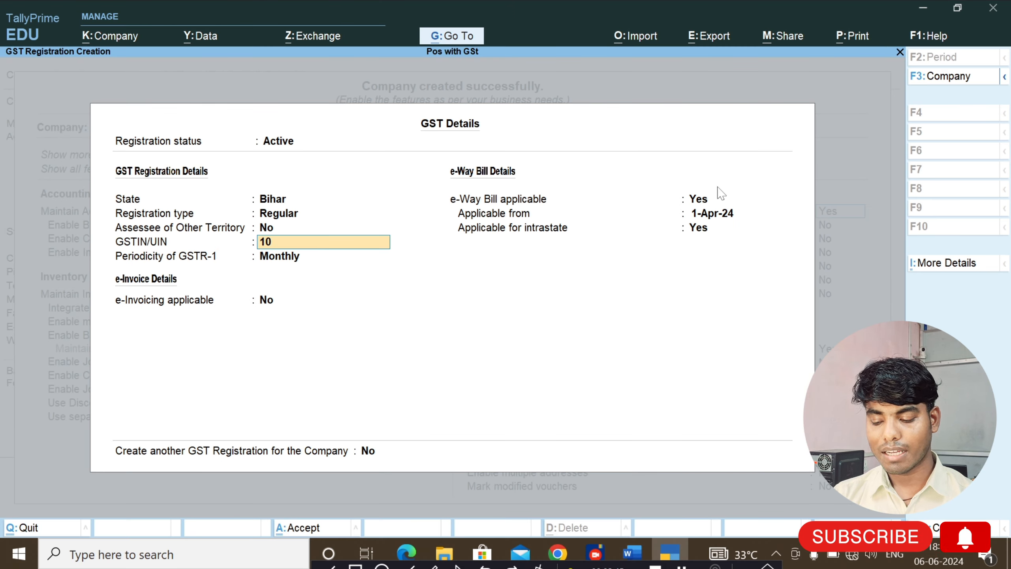
text(AAAA)
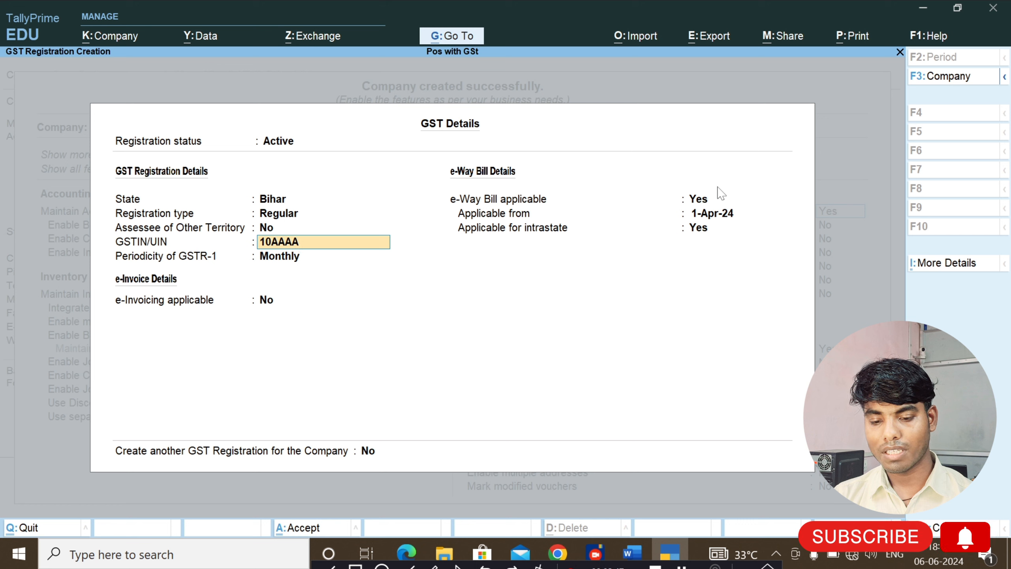
text(A123Z)
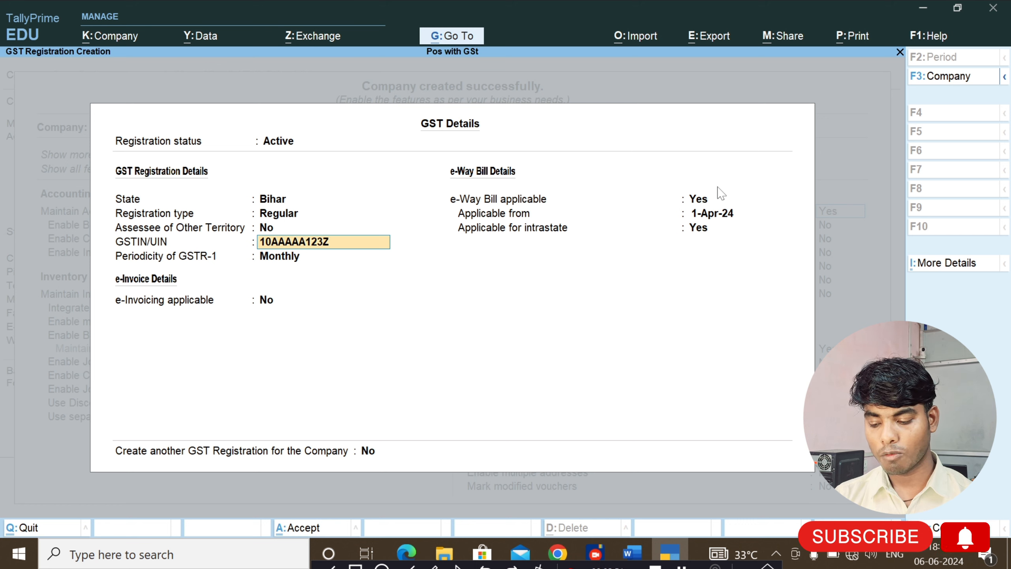
key(BackSpace)
text(21)
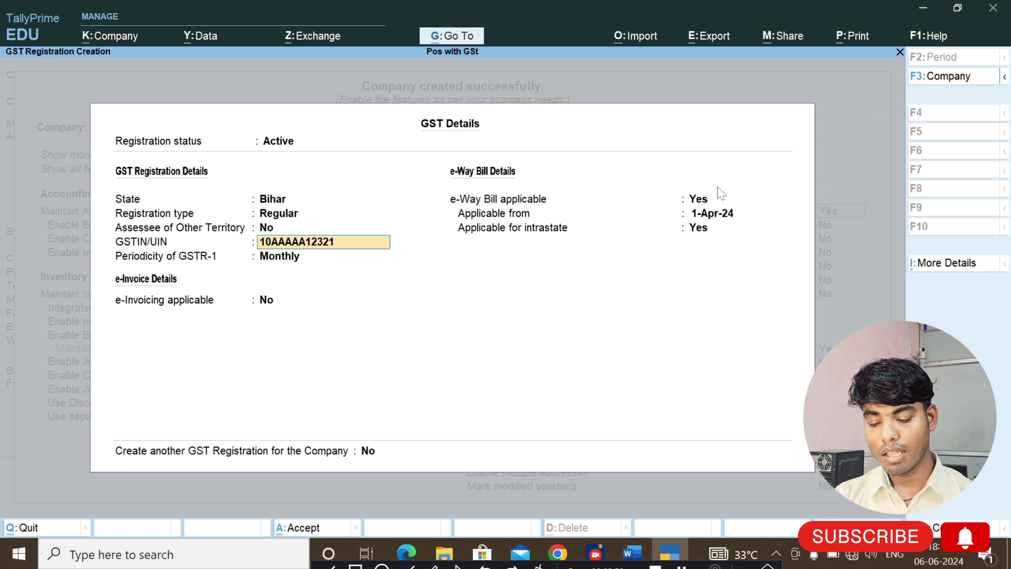
key(BackSpace)
text(A2S)
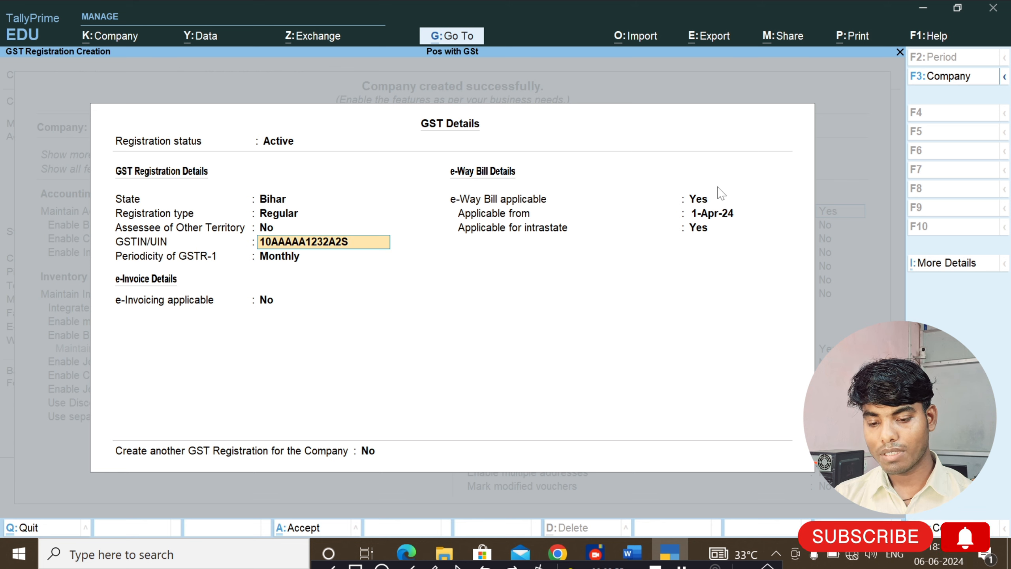
key(Return)
key(Return)
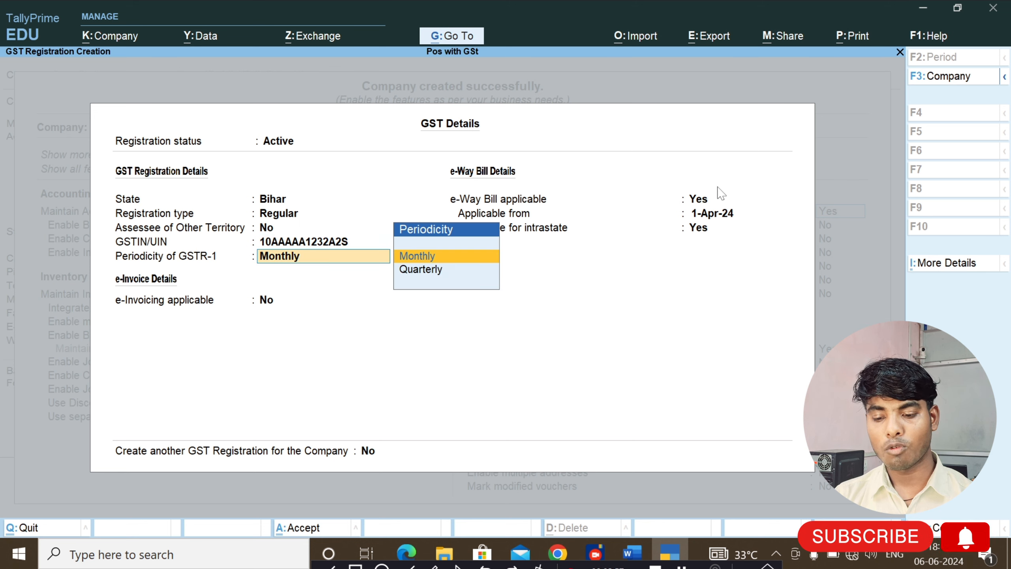
Keep GSTR-1 monthly and e-invoicing off, make the e-Way Bill applicable from 1-Jul-24 including intrastate, and save the GST details.
key(Return)
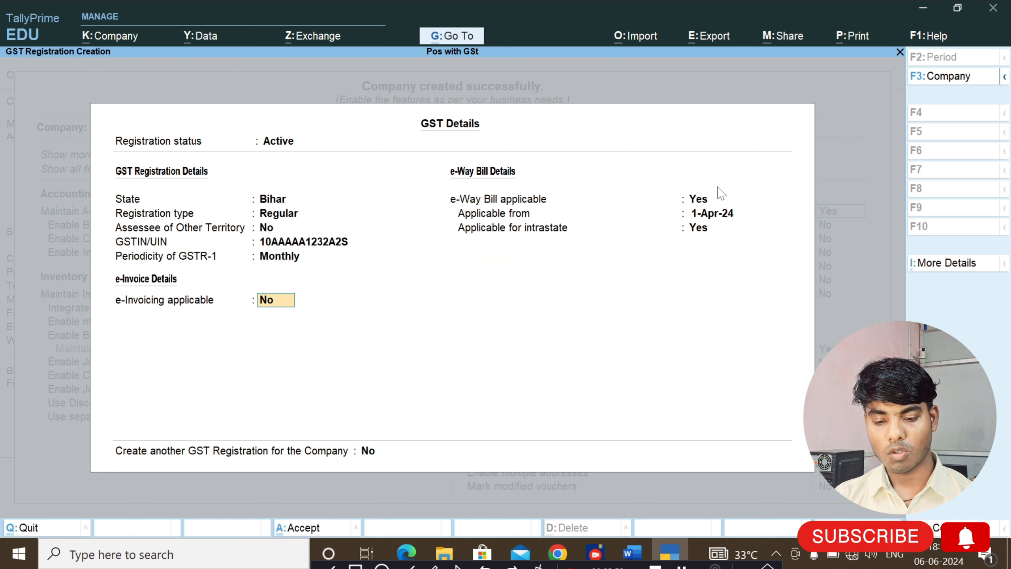
key(Return)
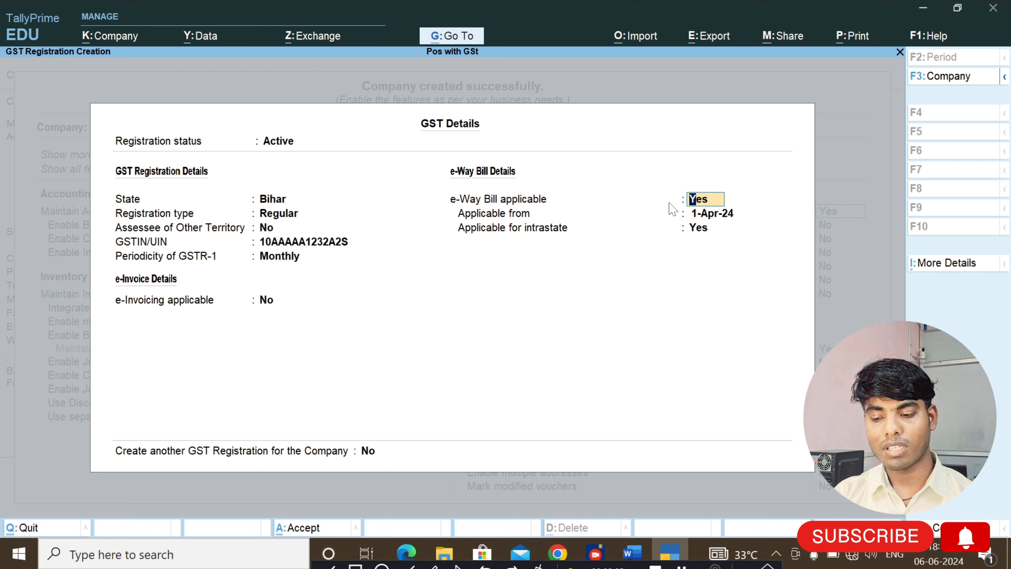
key(Return)
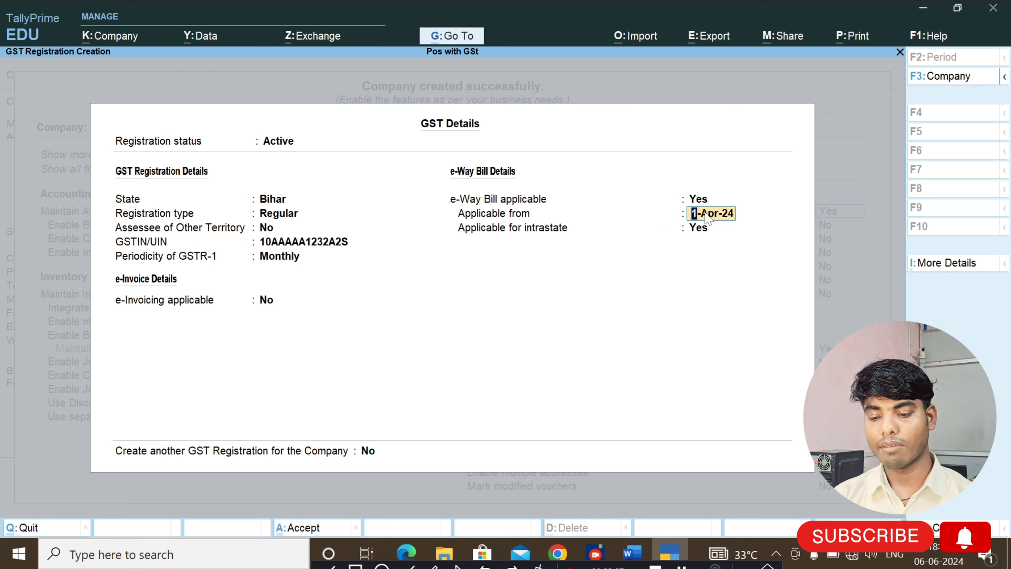
text(1-)
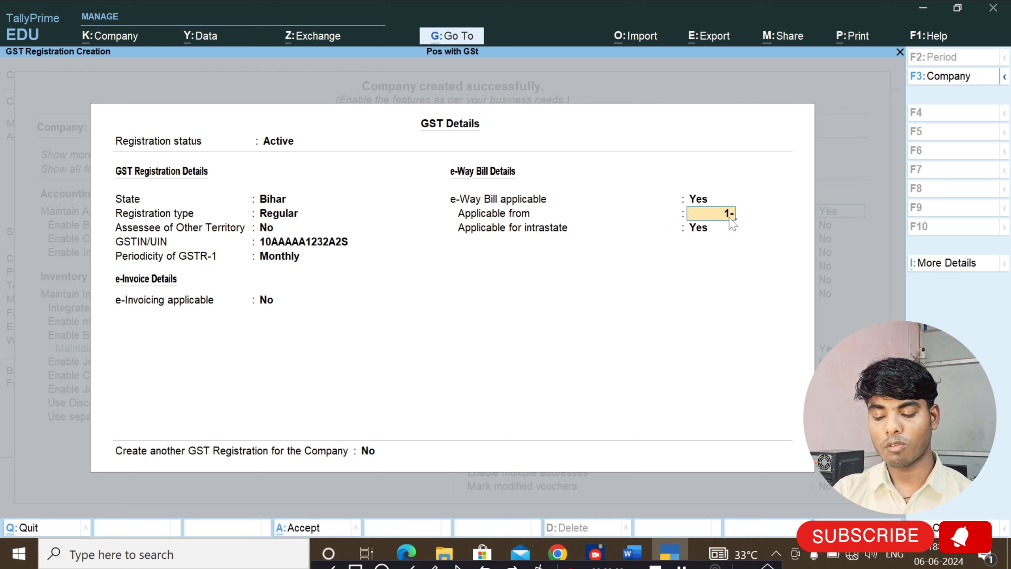
text(7)
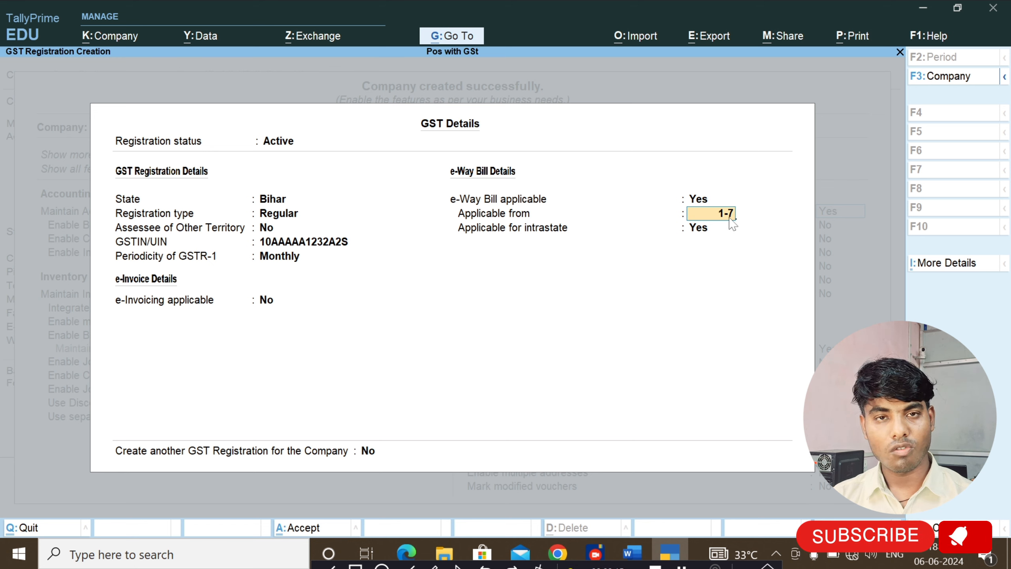
key(Return)
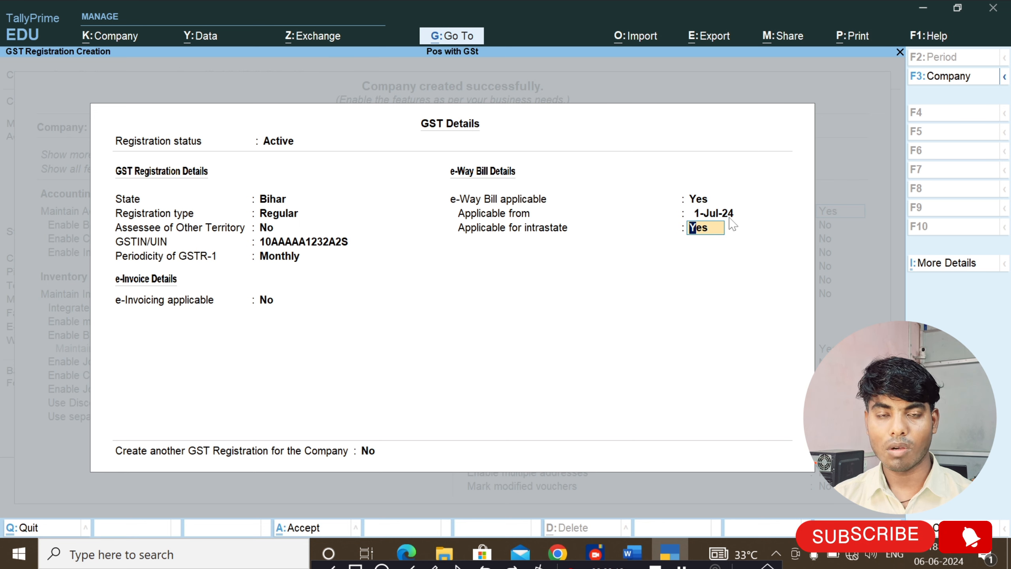
key(Return)
key(Return)
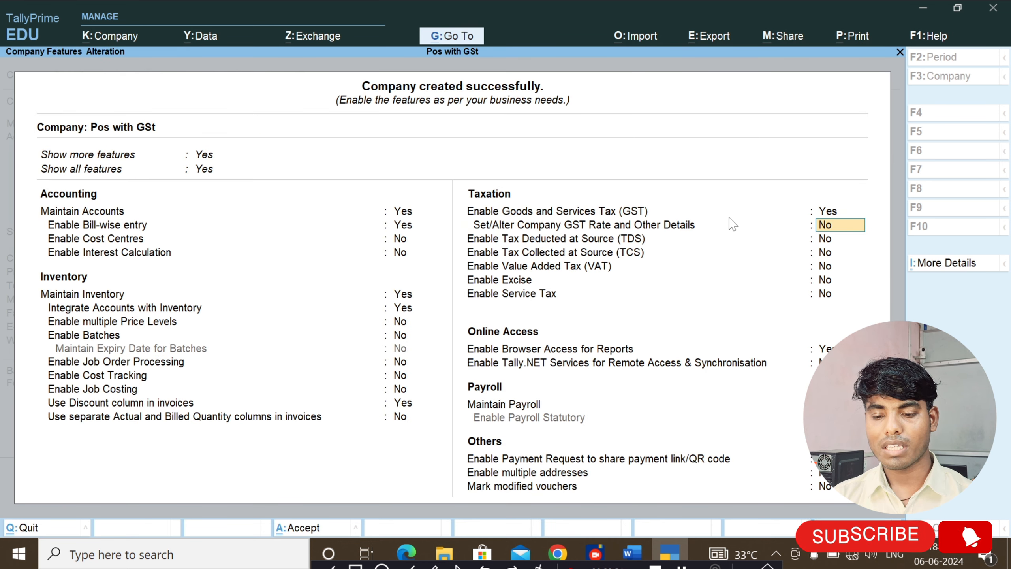
Leave company GST rate details and TDS set to No, and save the company features.
key(Return)
key(Return)
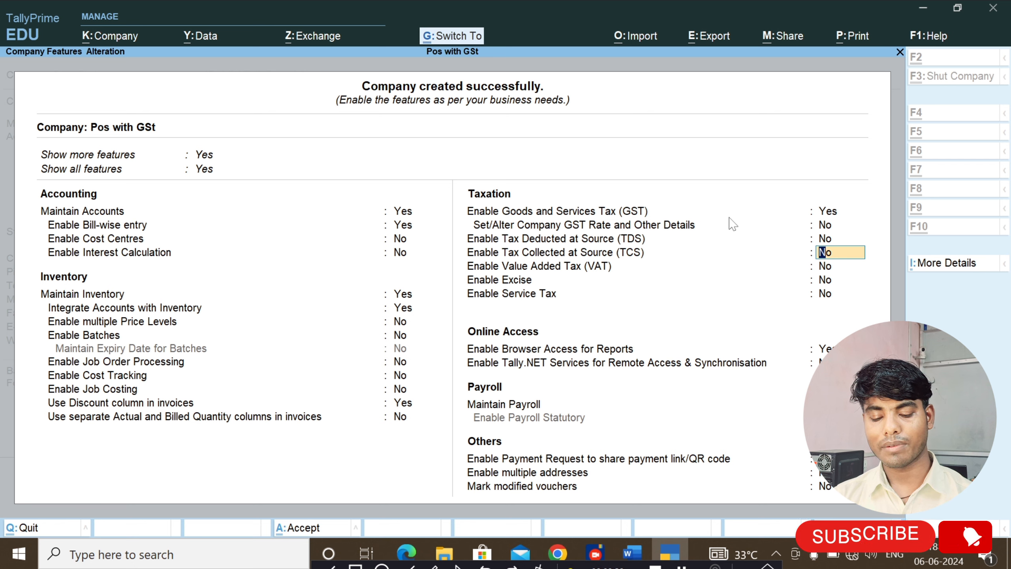
key(ctrl+a)
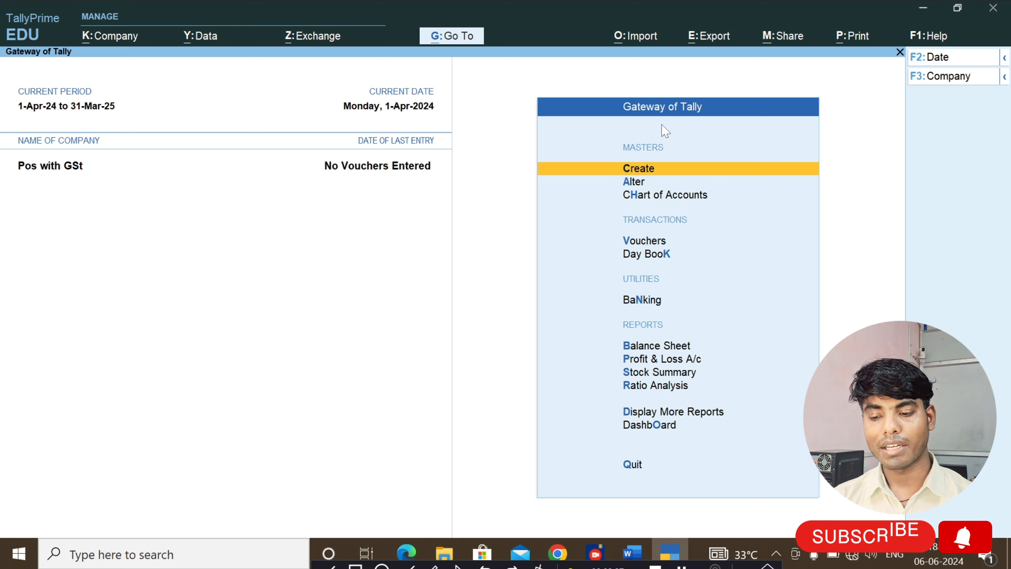
Create a ledger named Purchase under the Purchase Accounts group and save it.
key(Return)
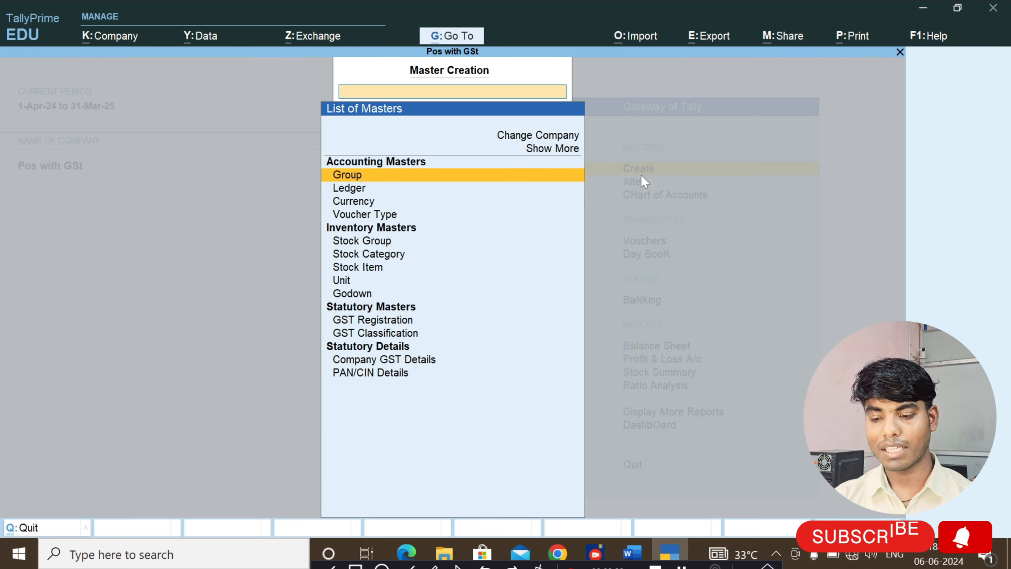
key(Down)
key(Return)
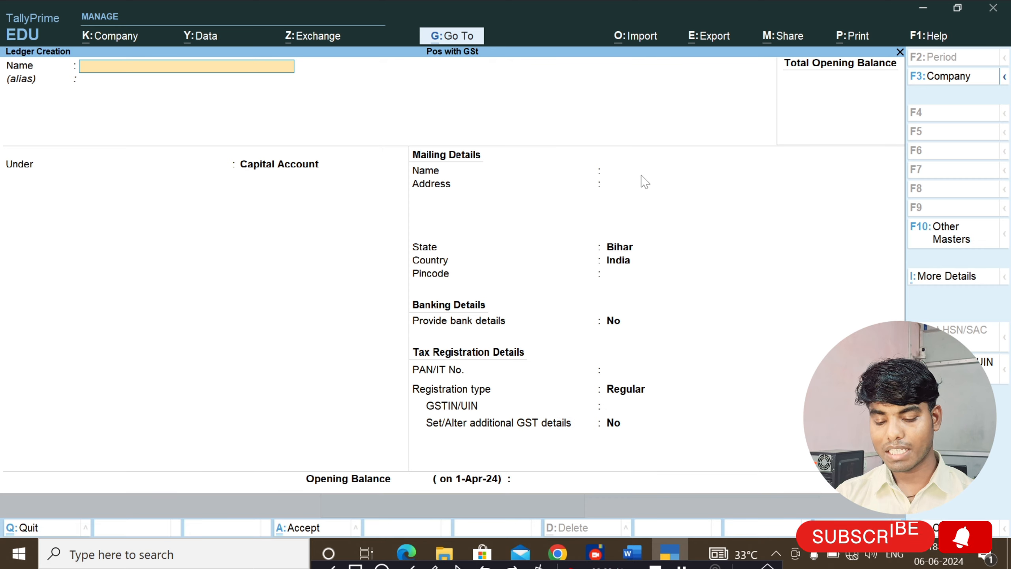
text(Purchase)
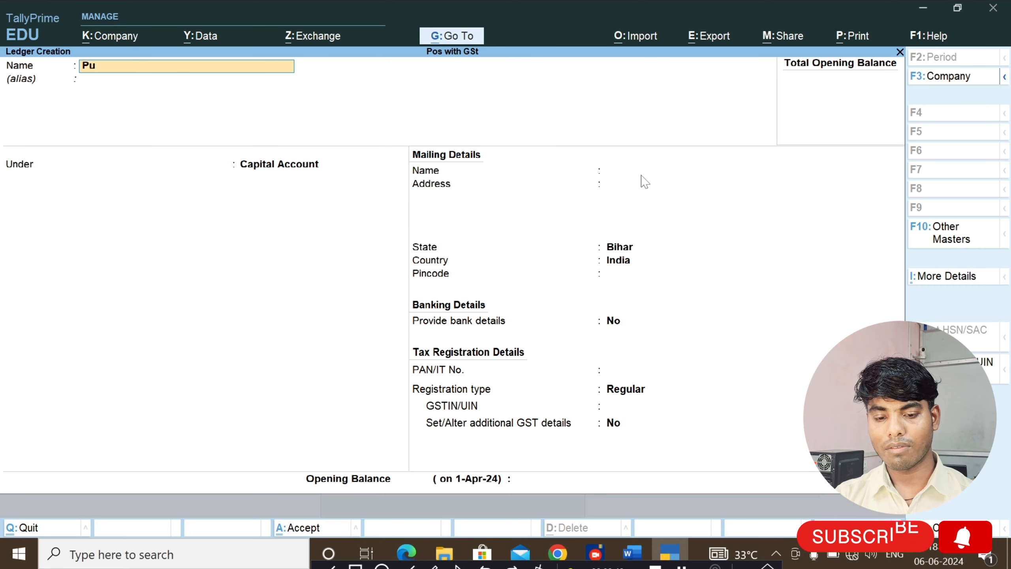
key(Return)
key(Return)
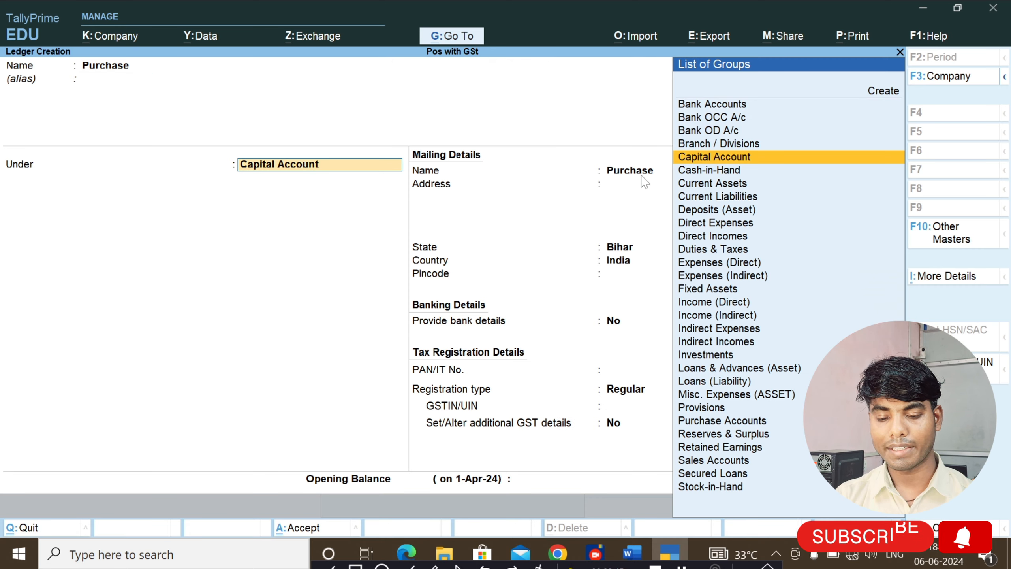
text(Pu)
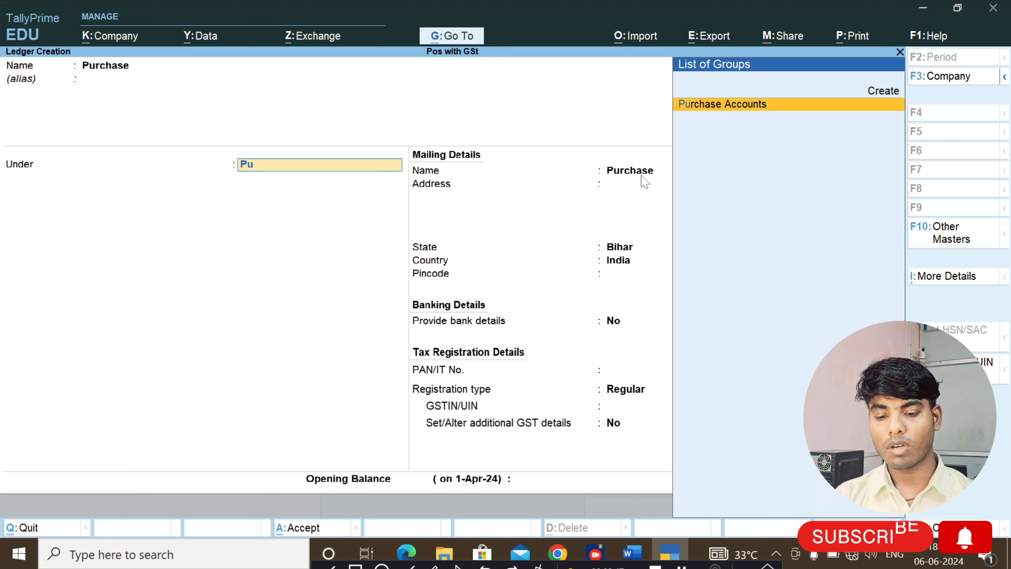
key(Return)
key(ctrl+a)
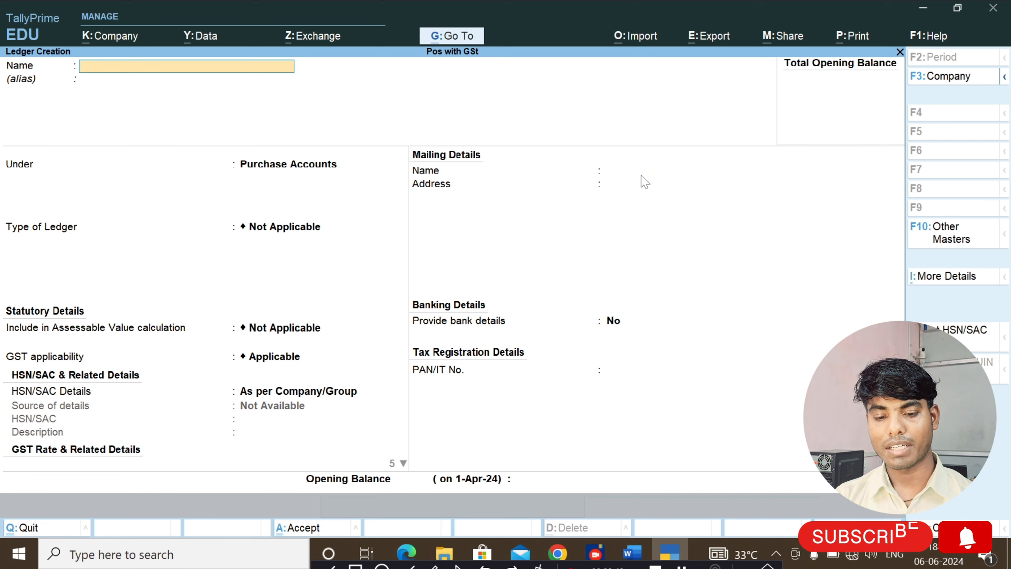
Create a ledger named Sales under the Sales Accounts group and save it.
text(Sael)
key(BackSpace)
key(BackSpace)
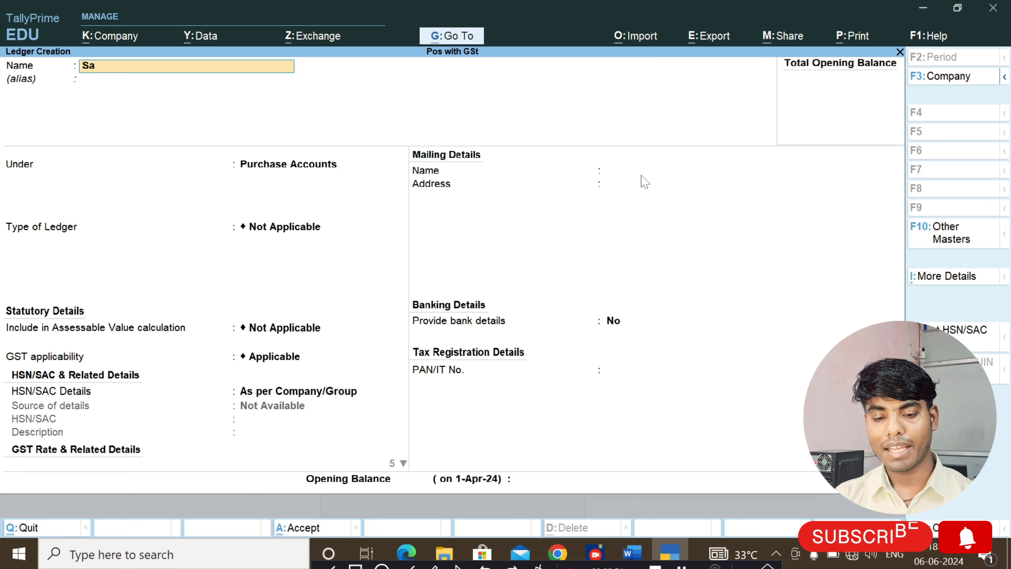
text(les)
key(Return)
key(Return)
text(Sa)
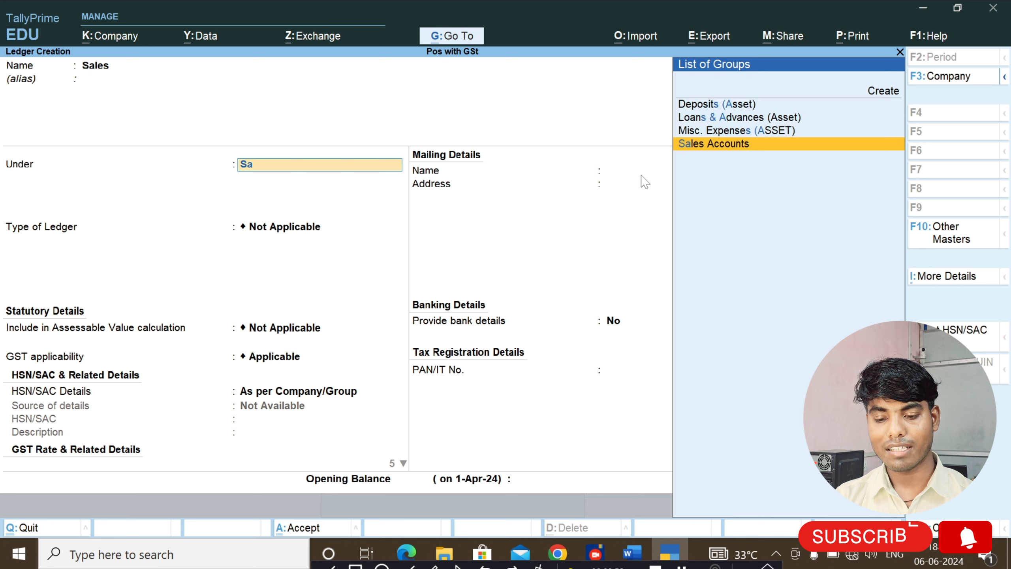
text(l)
key(Return)
key(ctrl+a)
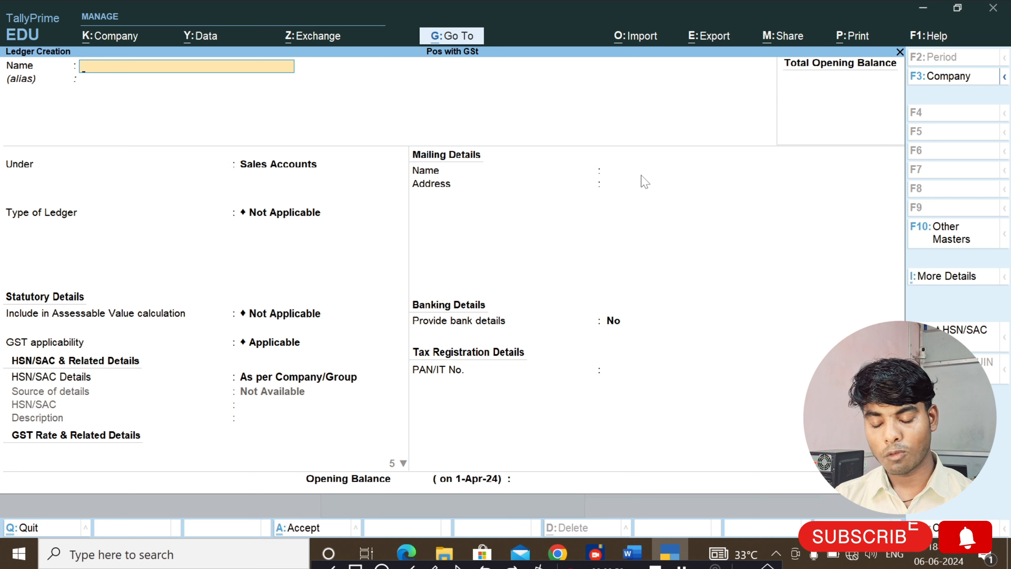
Create a ledger named Local Costomer under Sundry Debtors, leaving its other details at their defaults, and save it.
text(Local)
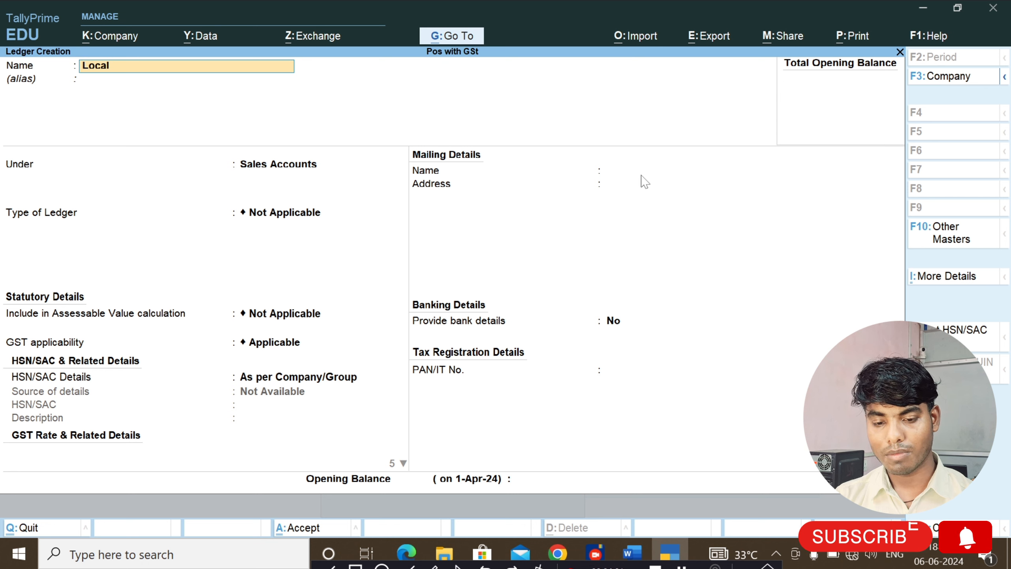
text( Costo)
key(BackSpace)
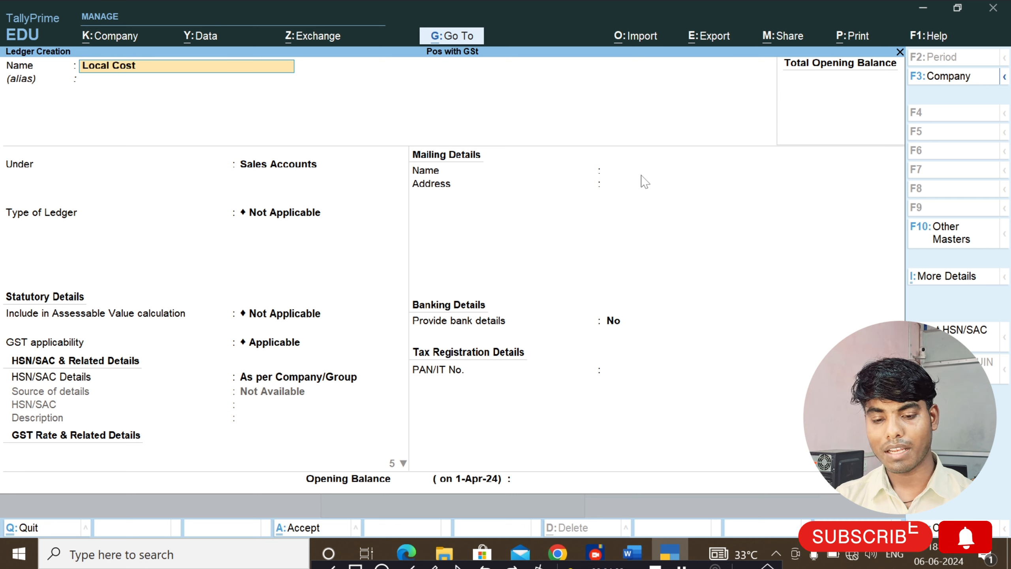
text(m)
key(BackSpace)
text(omer)
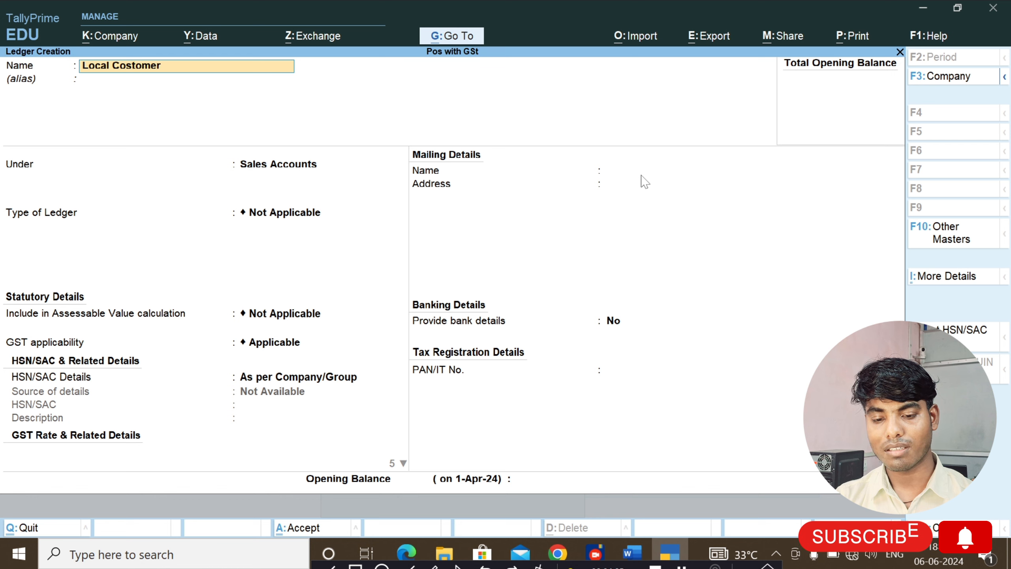
key(Return)
text(Su)
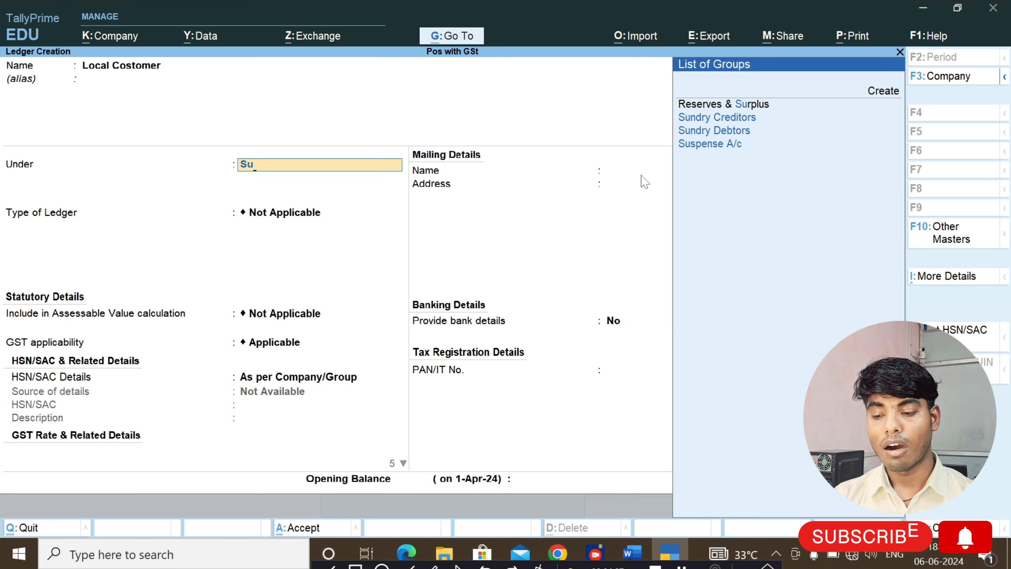
key(Down)
key(Down)
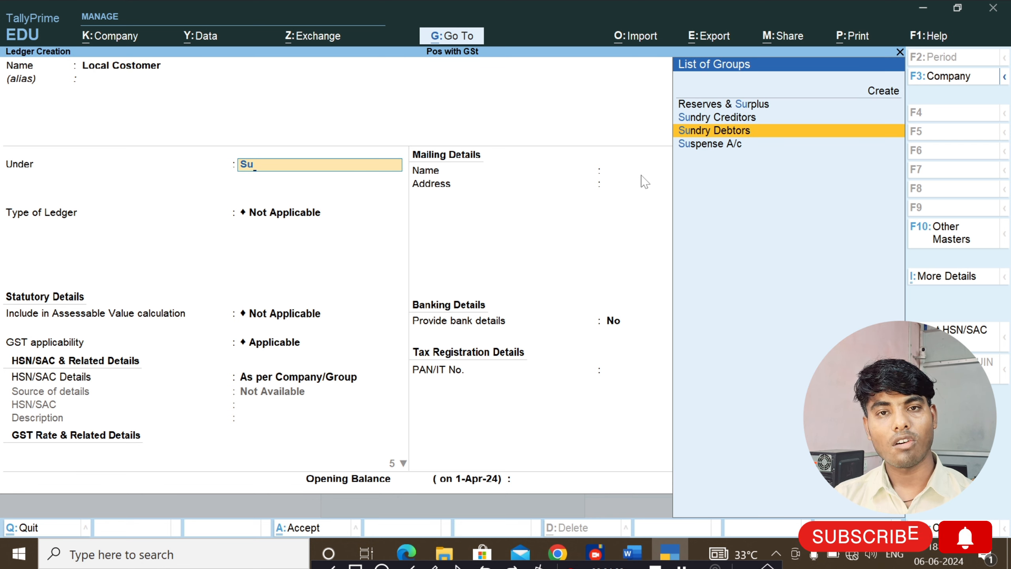
key(Return)
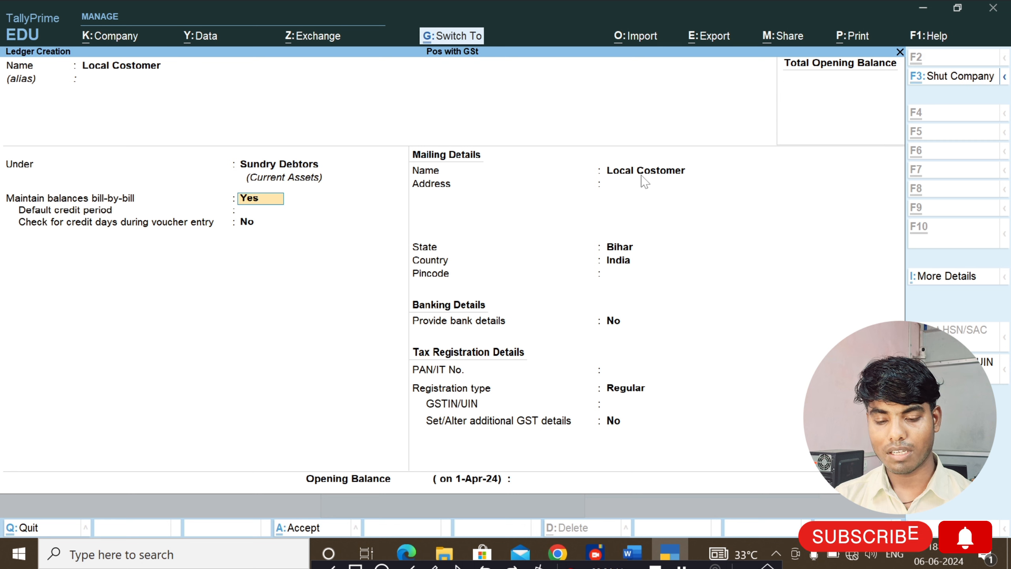
key(ctrl+a)
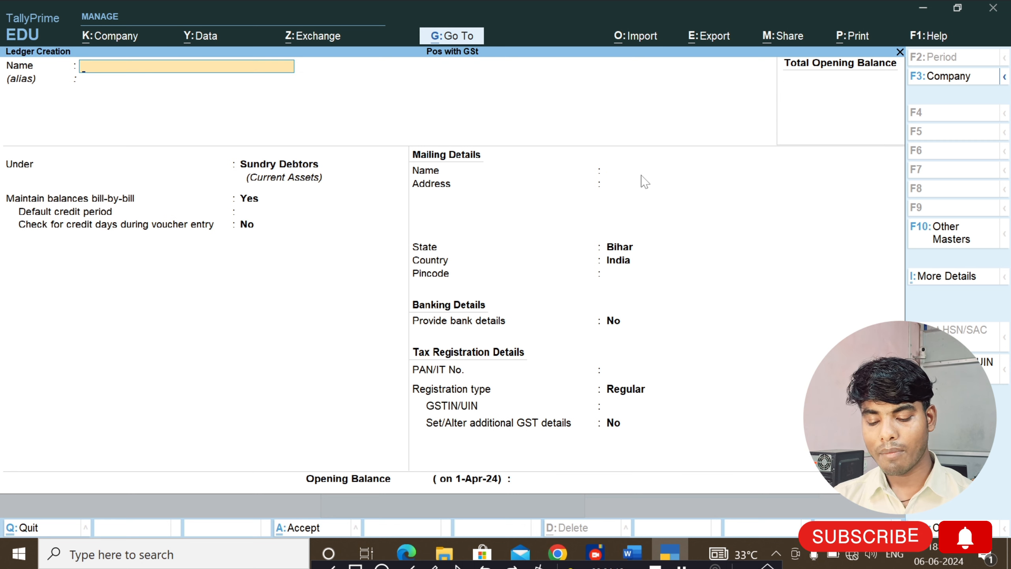
Name the next new ledger Up Customer.
text(U)
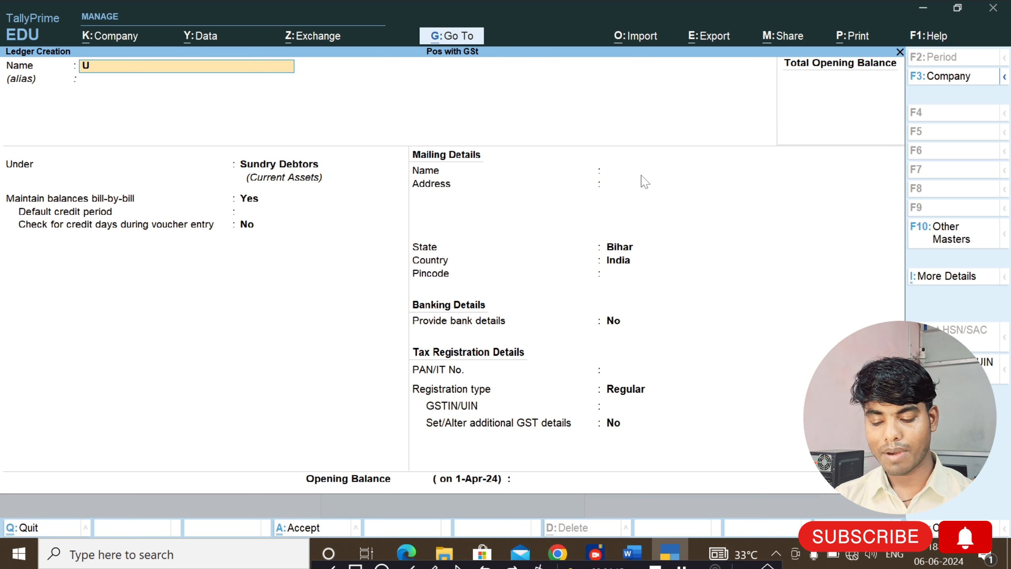
text(p Coco)
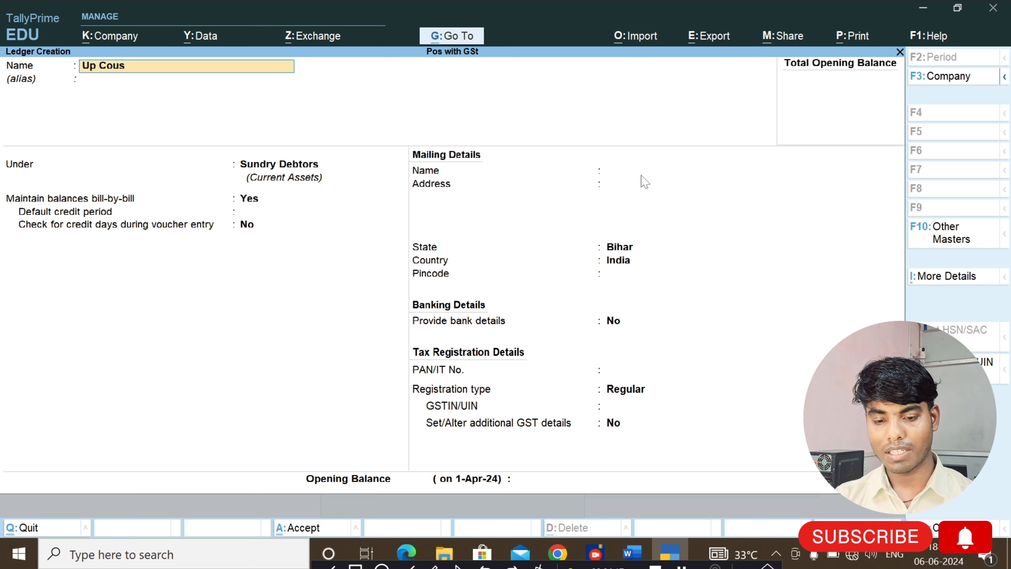
key(BackSpace)
key(BackSpace)
key(BackSpace)
text(ustom)
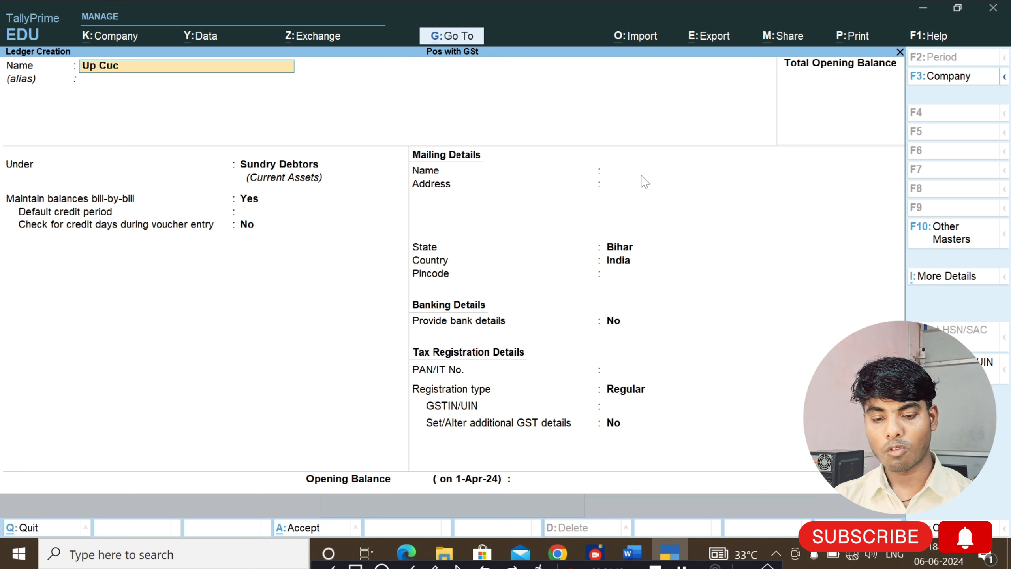
text(er)
key(Return)
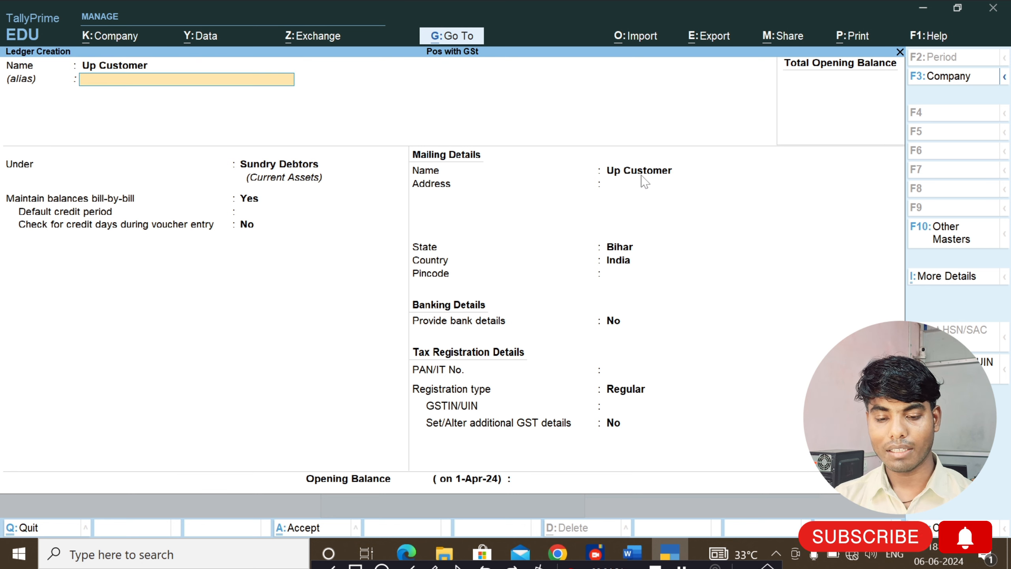
Keep the Up Customer ledger under Sundry Debtors, set its state to Uttar Pradesh, and save it.
key(Return)
key(Return)
key(Return)
key(Return)
key(Return)
key(Return)
key(Return)
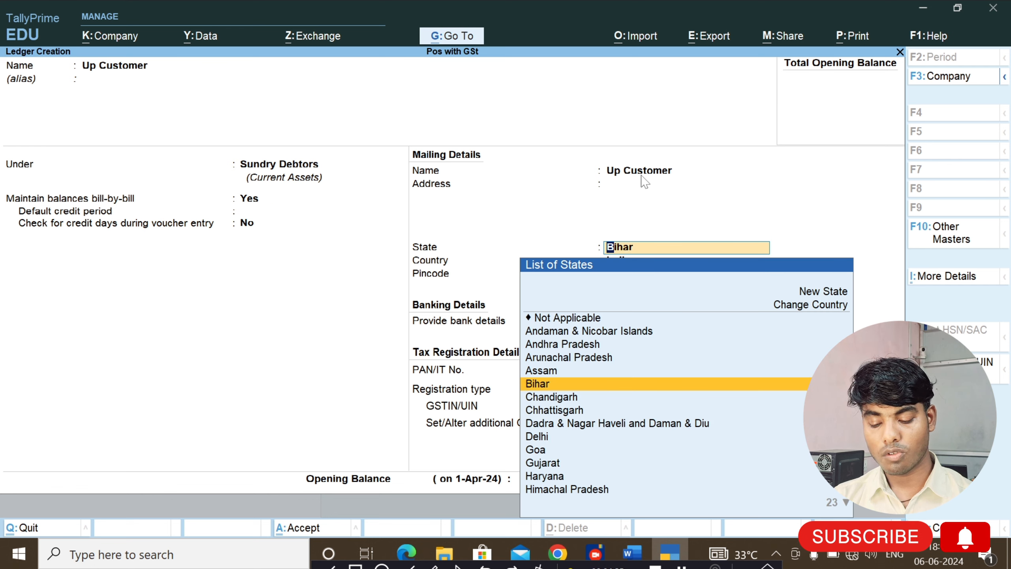
text(U)
key(Down)
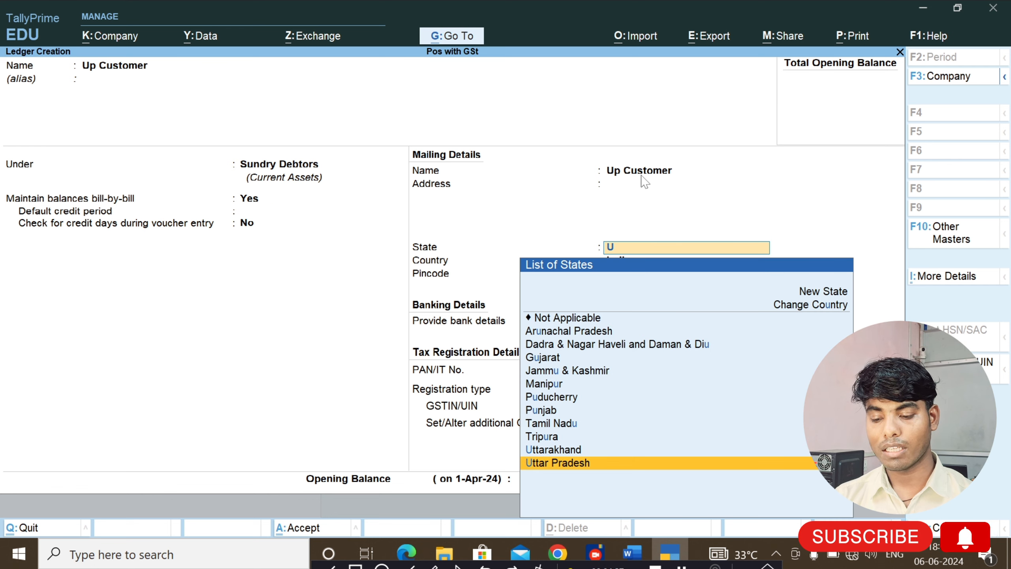
key(Return)
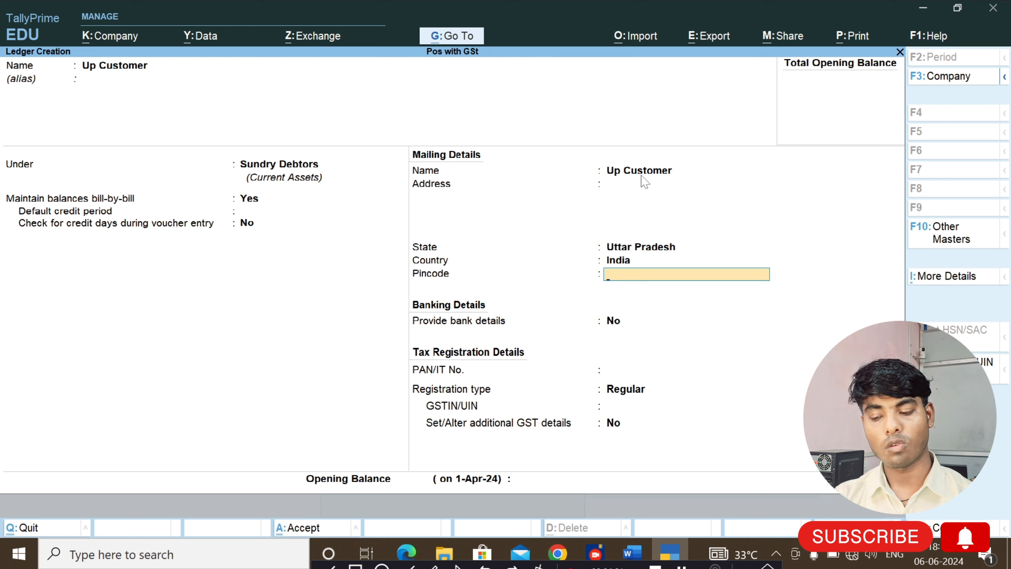
key(Return)
key(Return)
key(ctrl+a)
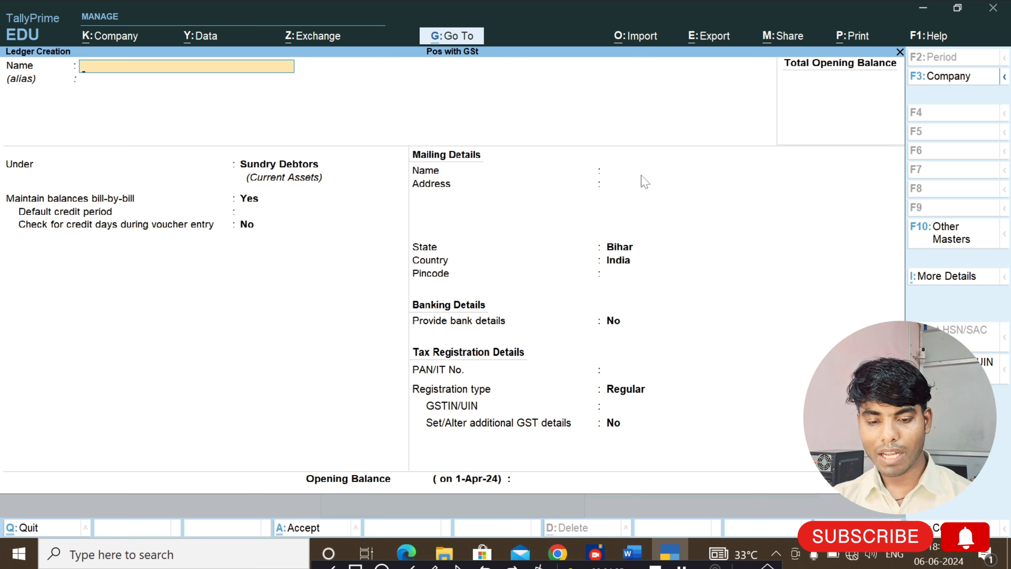
Create a ledger named Supplier under the Sundry Creditors group and save it.
text(Supp)
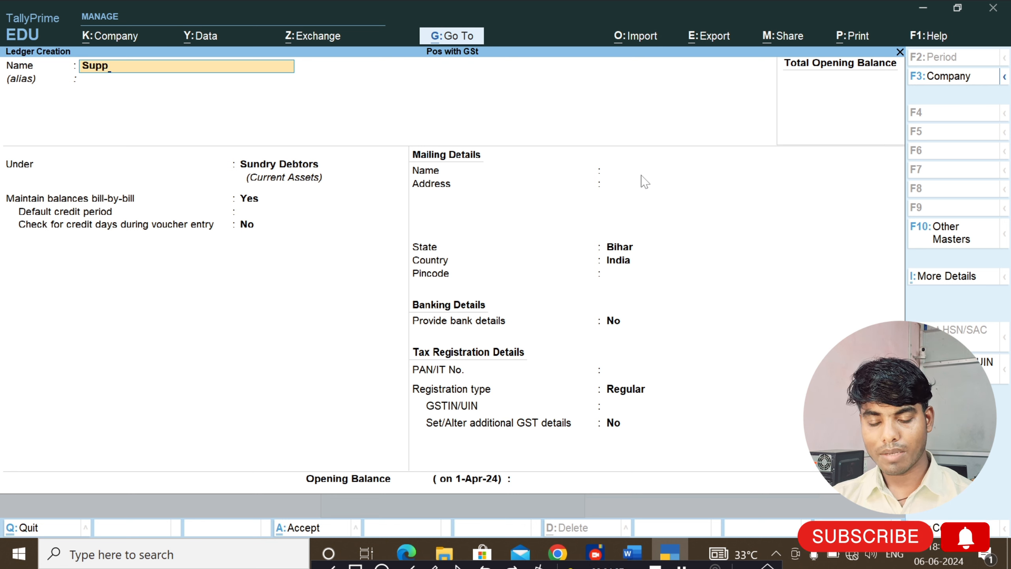
text(lier)
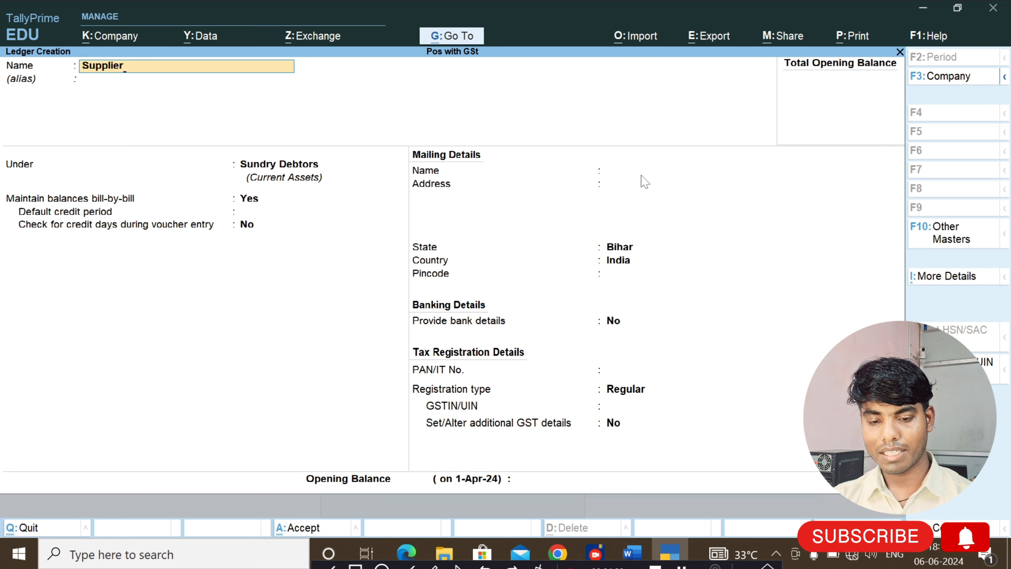
key(Return)
key(Return)
text(Su)
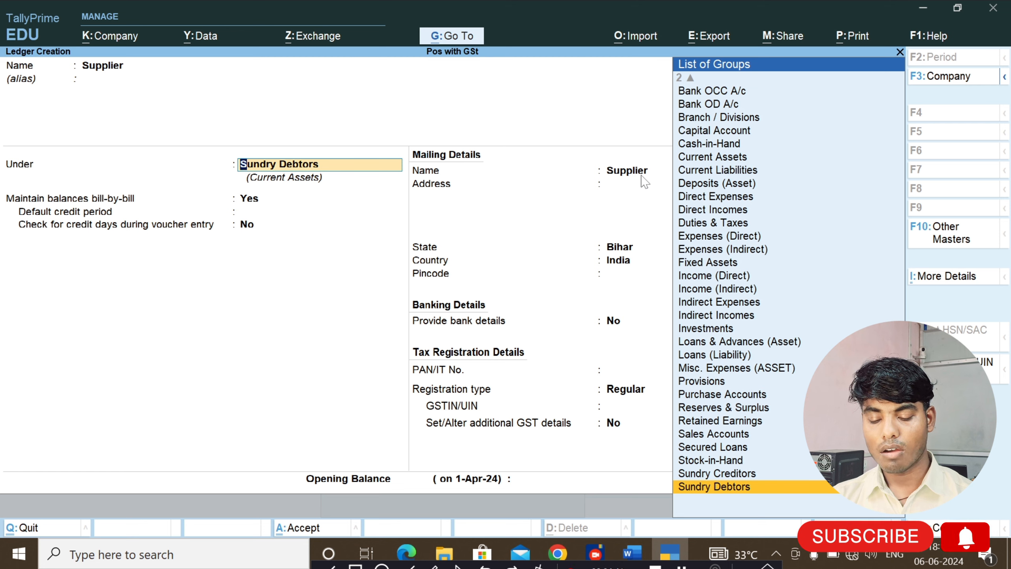
key(Down)
key(Down)
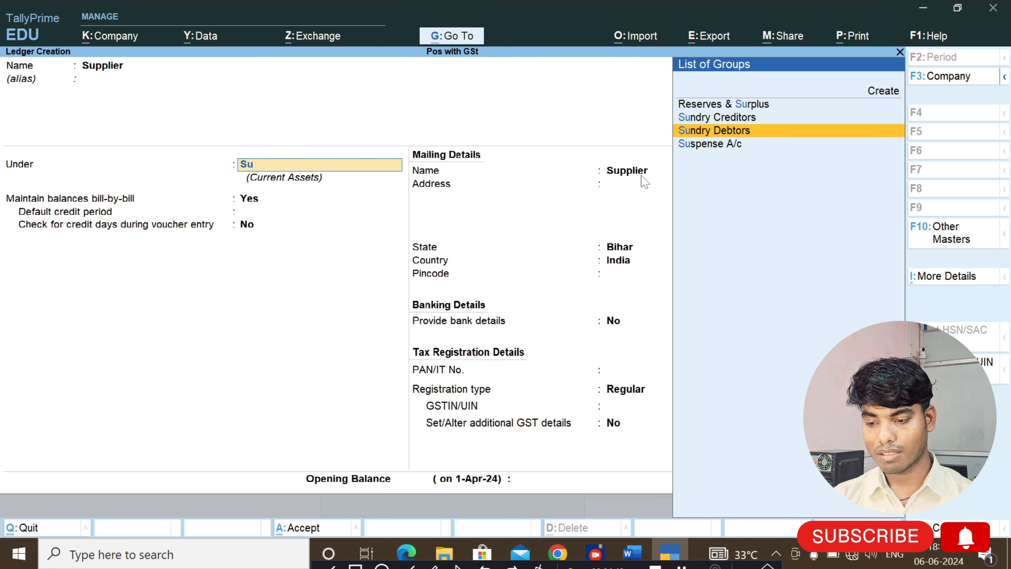
key(Up)
key(Return)
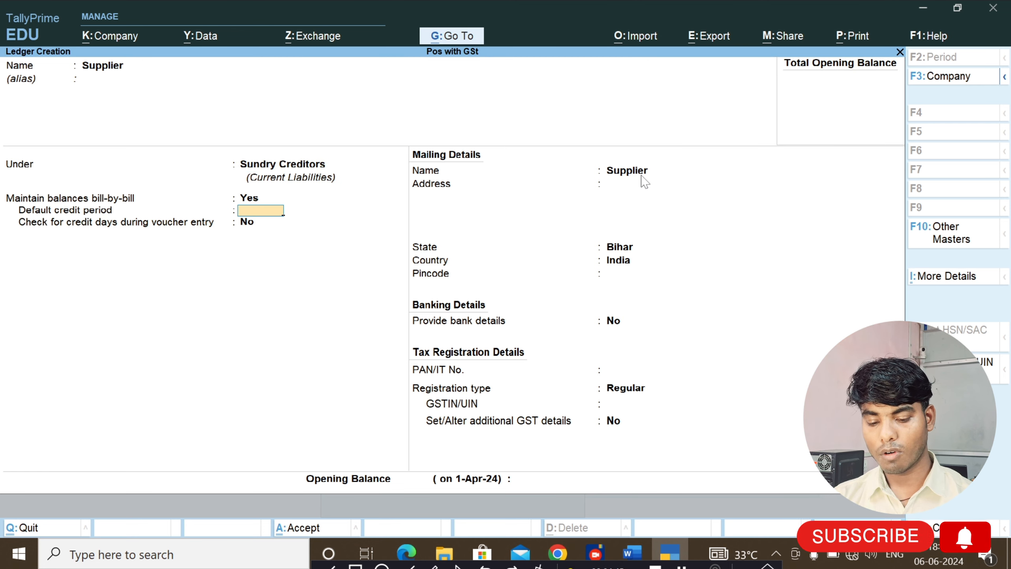
key(ctrl+a)
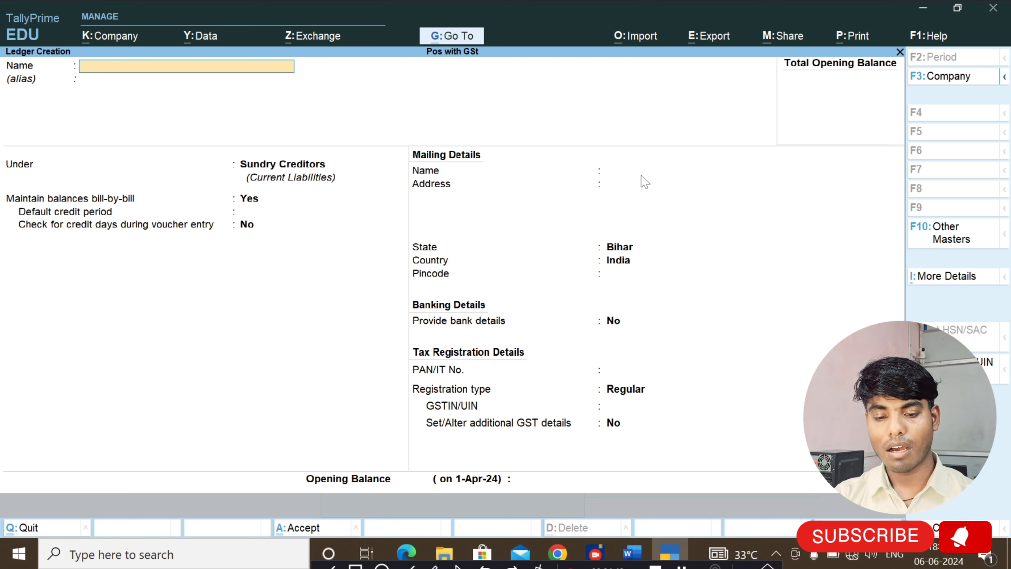
Name the new ledger Mp Supplier and keep it under Sundry Creditors with bill-by-bill balances maintained.
text(Mp)
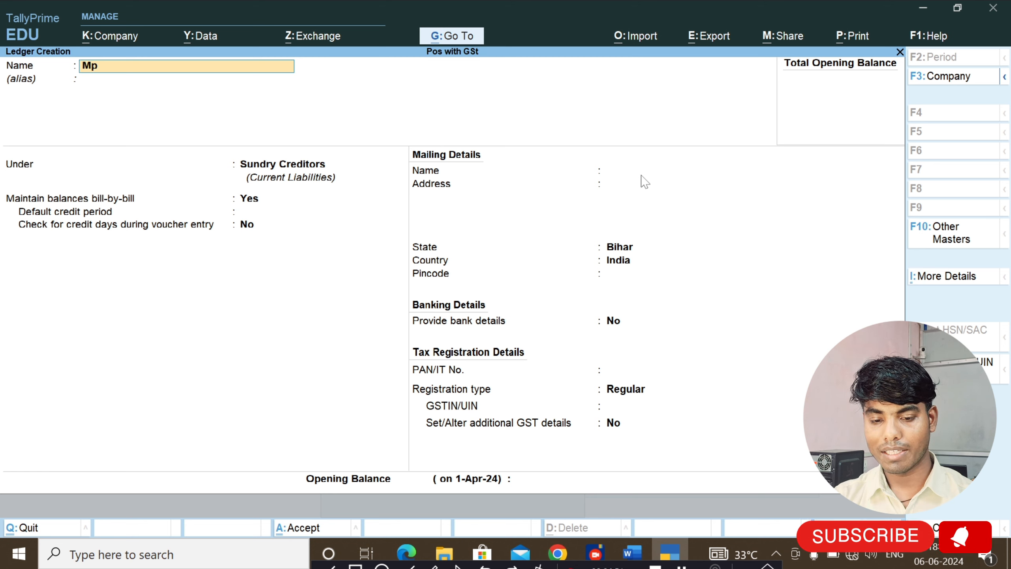
text( Suppl)
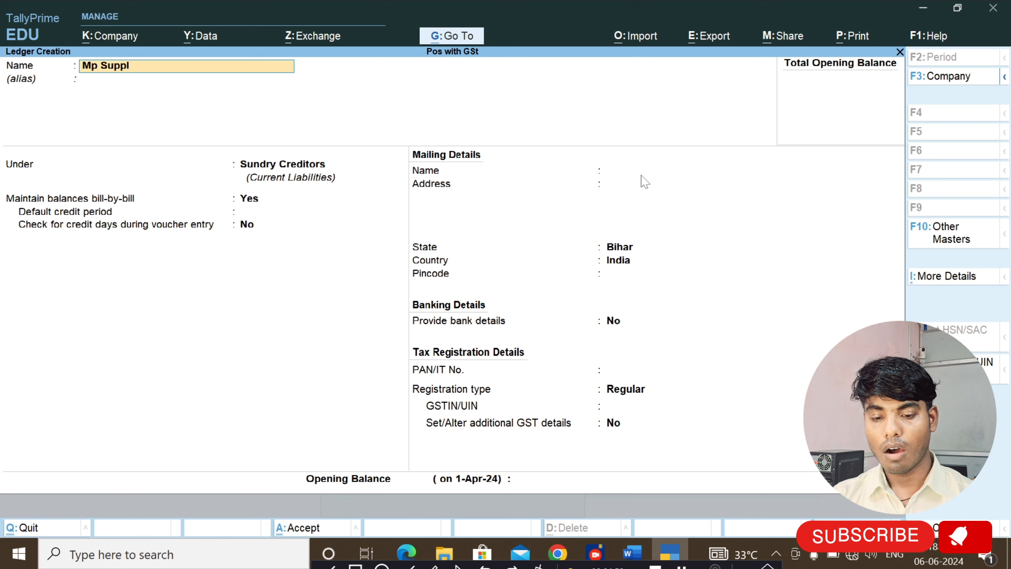
text(ier)
key(Return)
key(Return)
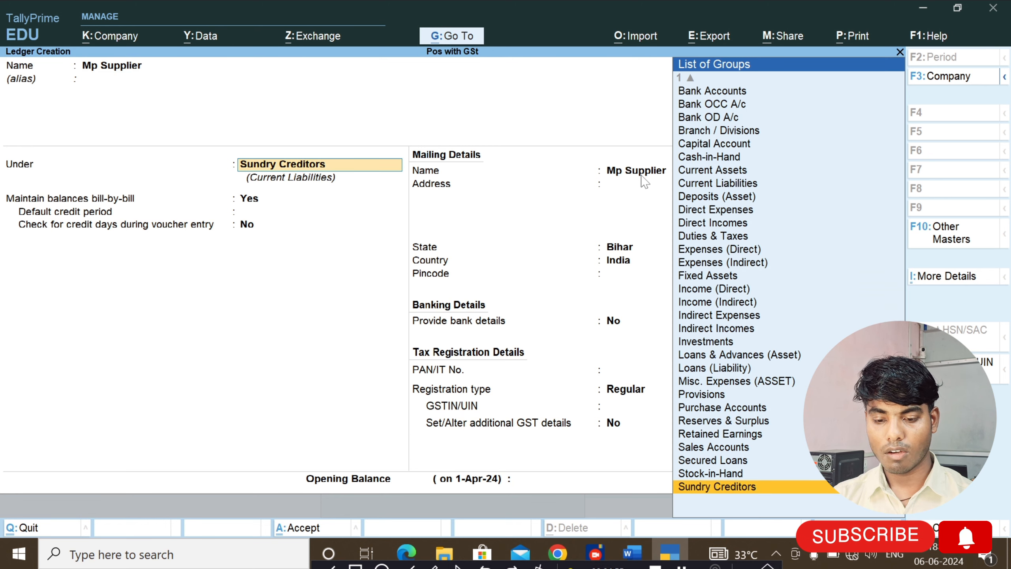
key(Return)
key(Return)
key(Return)
key(Return)
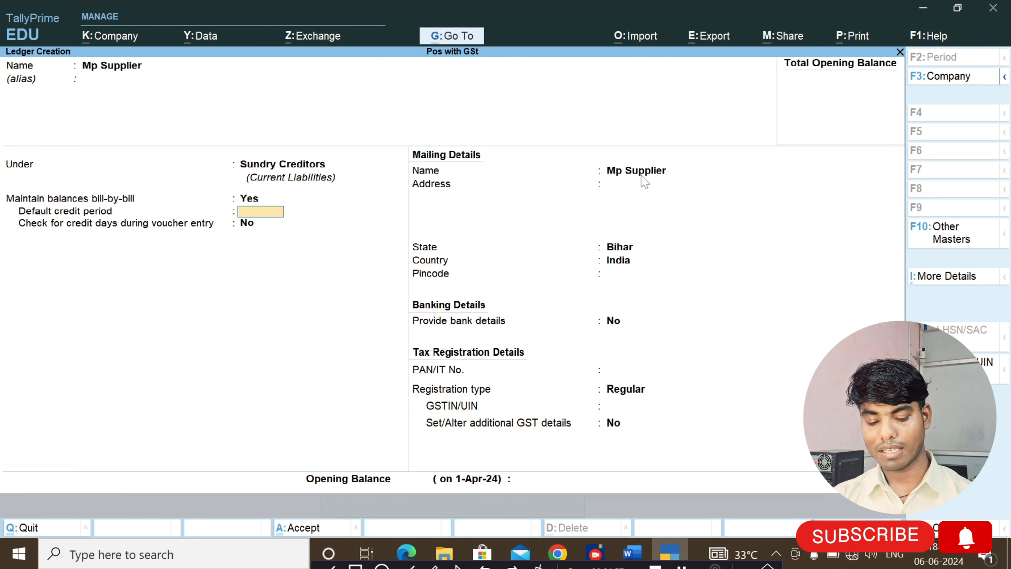
Set the Mp Supplier ledger's state to Madhya Pradesh and save the ledger.
key(Return)
key(Return)
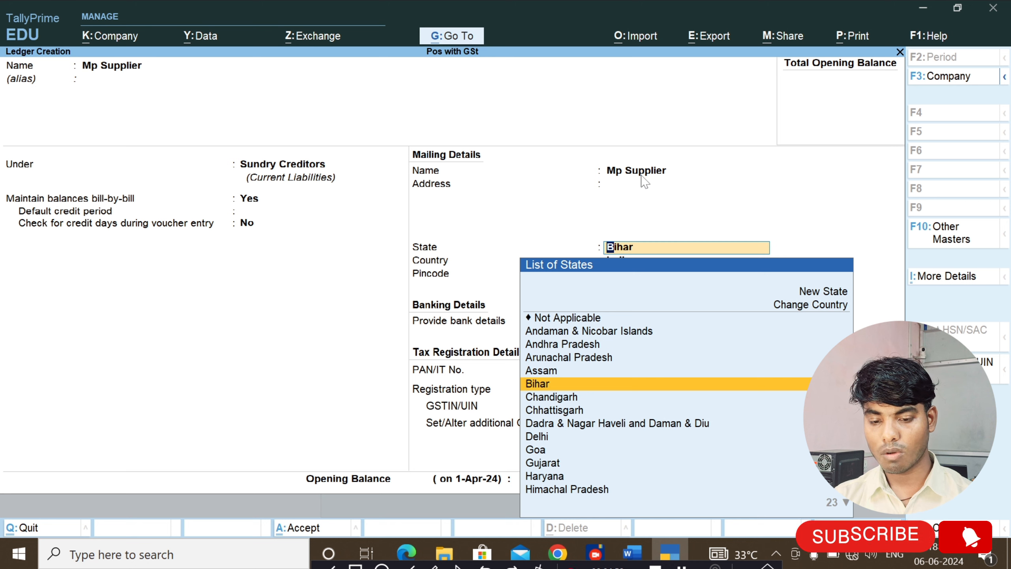
text(M)
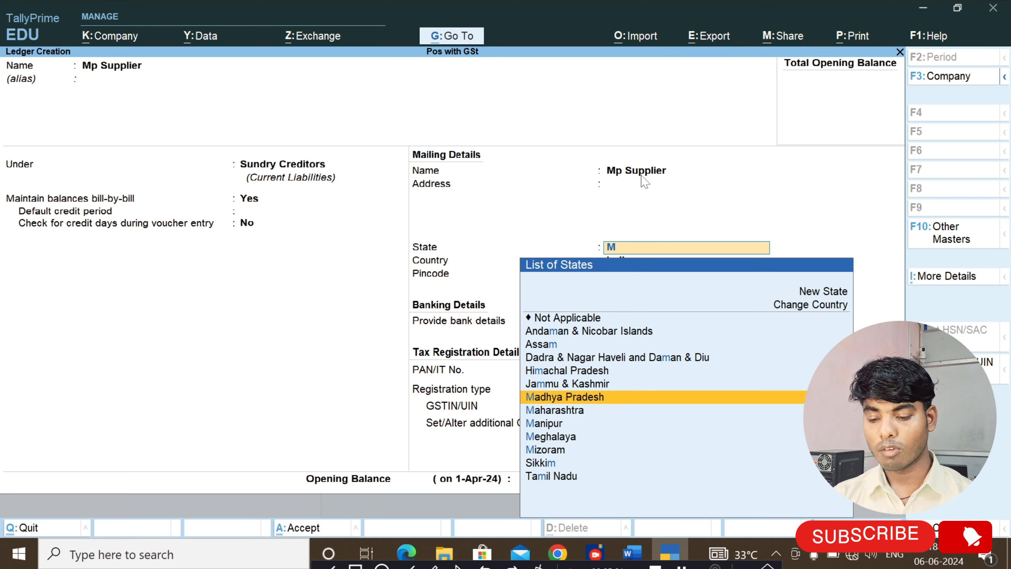
key(Down)
key(Up)
key(Return)
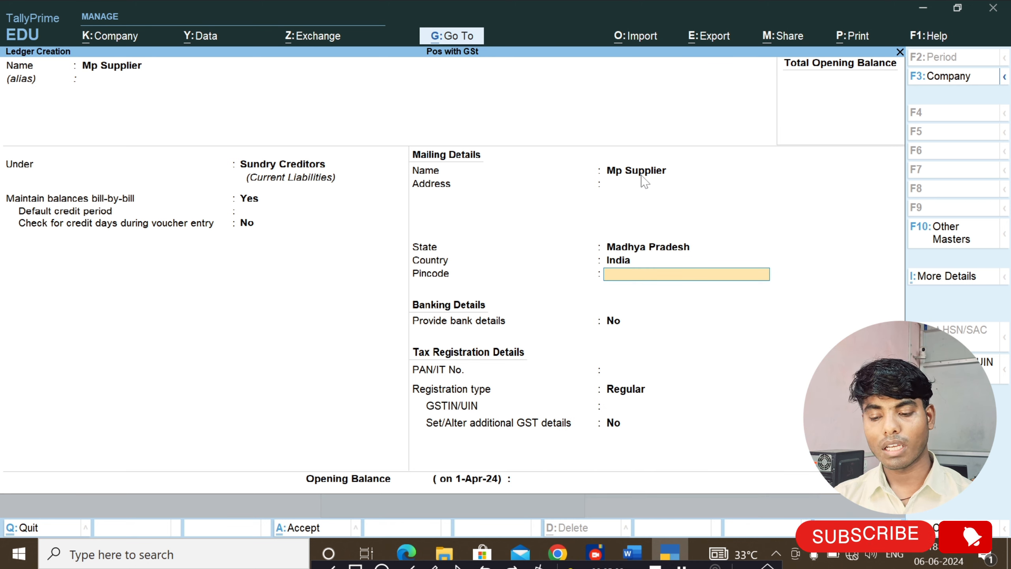
key(ctrl+a)
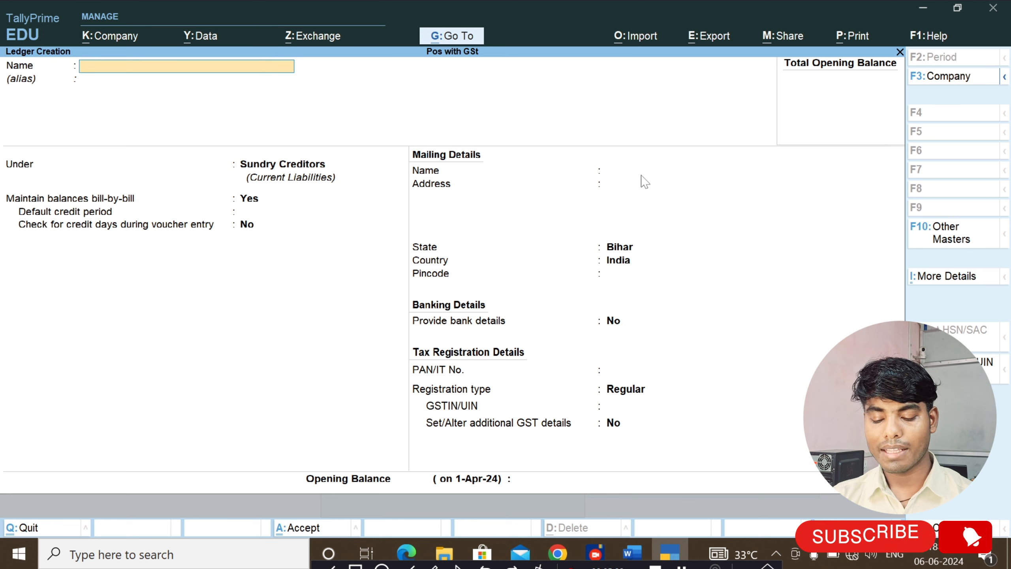
Create a ledger named Gift Voucher under Sundry Creditors, leaving its other details at their defaults, and save it.
text(Gi)
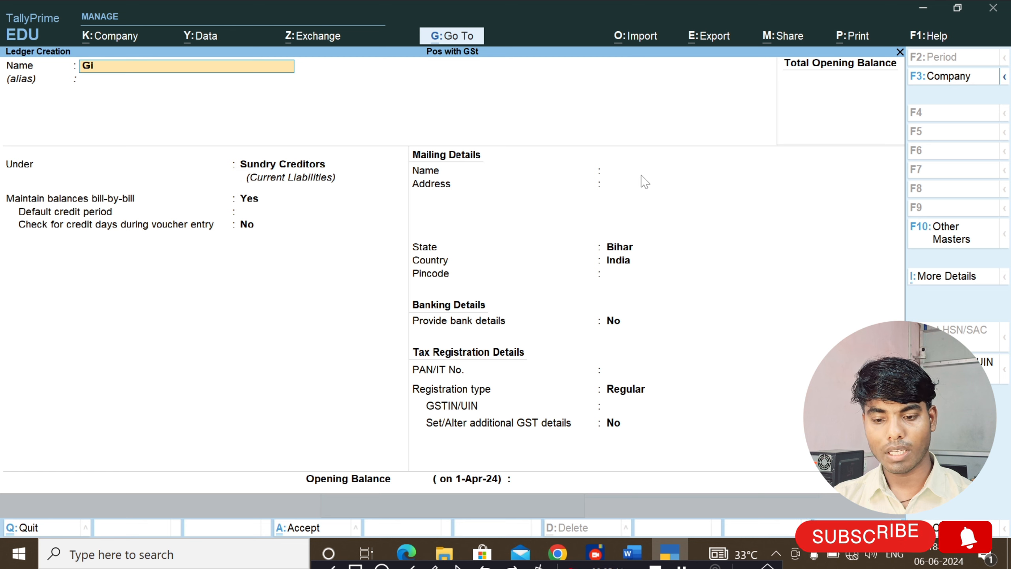
text(ft)
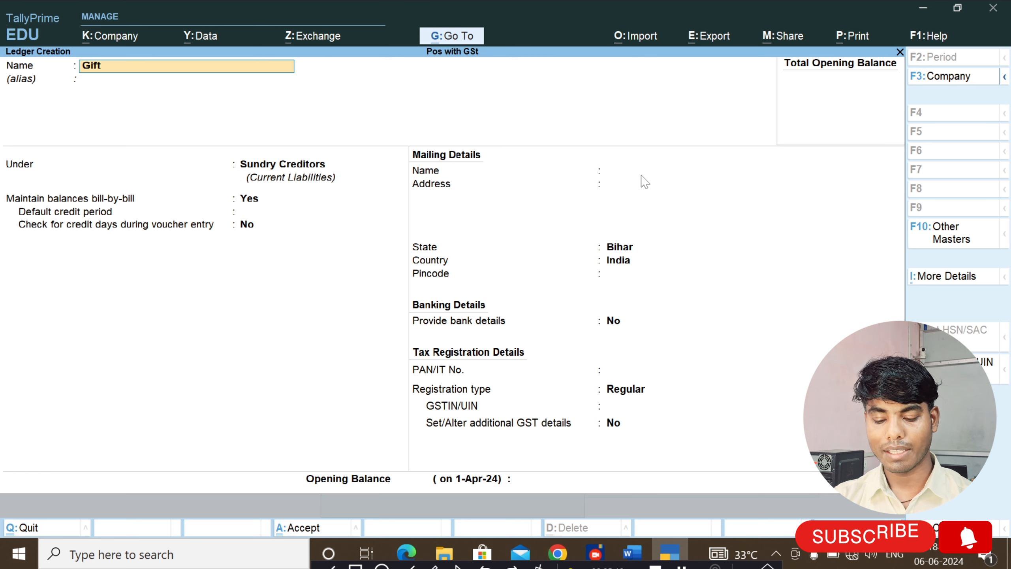
text( Voucher)
key(Return)
key(Return)
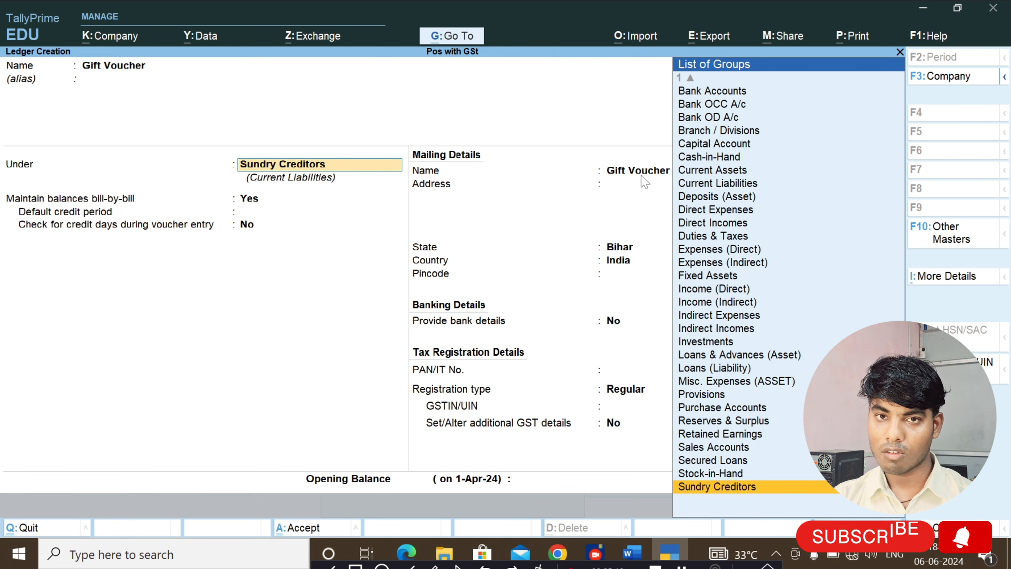
key(Return)
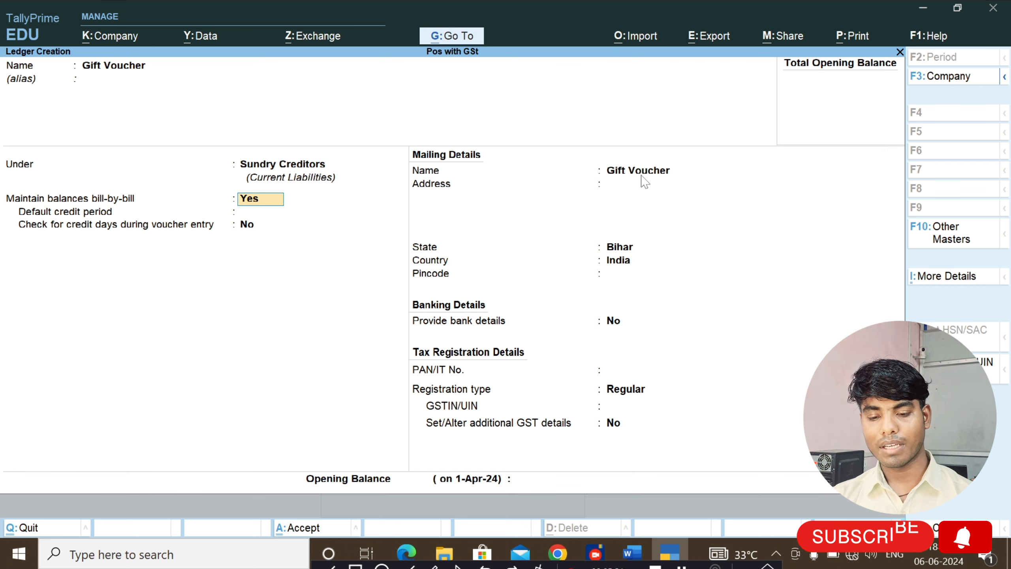
key(ctrl+a)
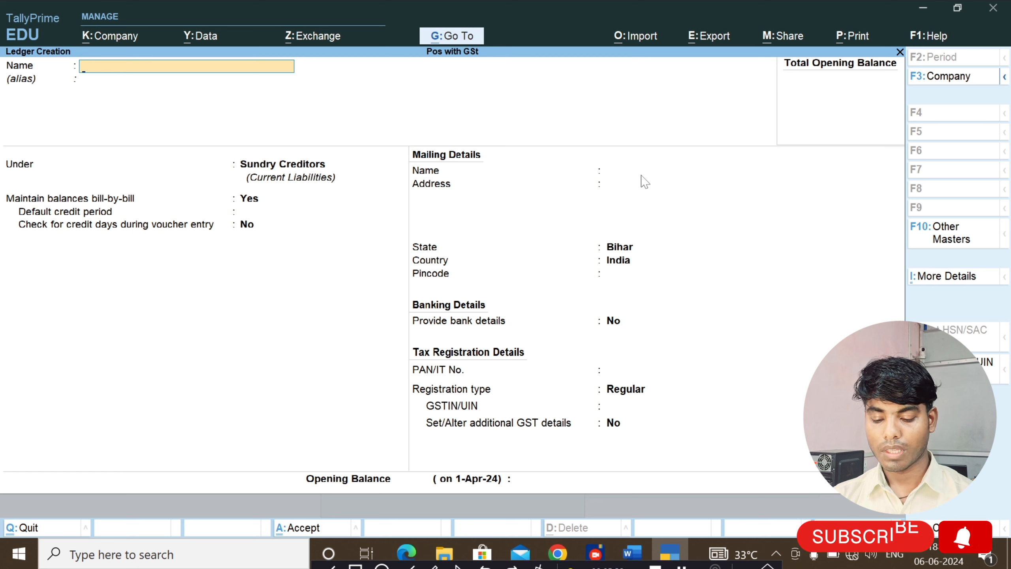
Create a ledger named Sbi Bank under the Bank Accounts group, leaving the bank account details blank, and save it.
text(Sbi)
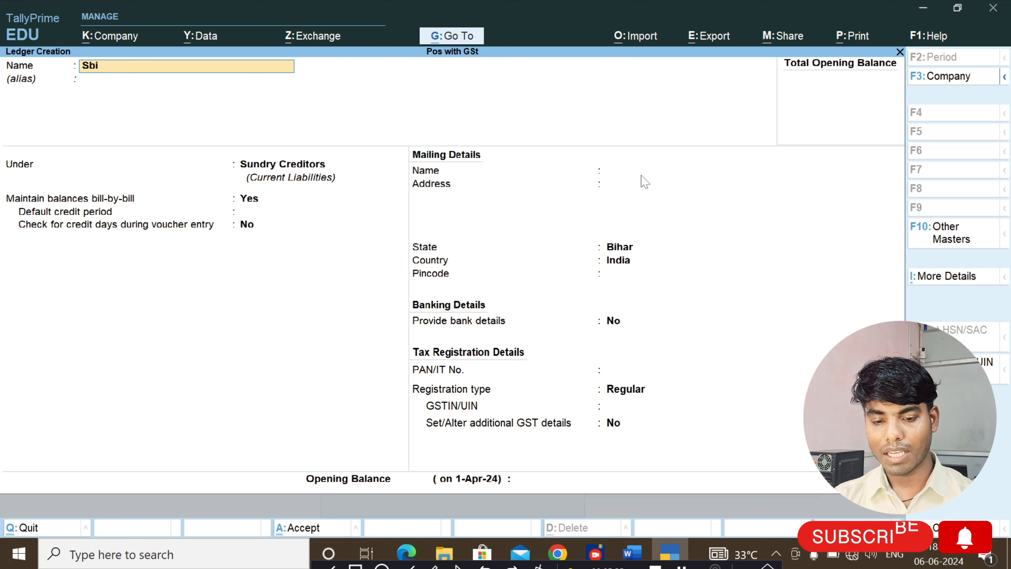
text( Nu)
key(BackSpace)
key(BackSpace)
key(BackSpace)
text(Ban)
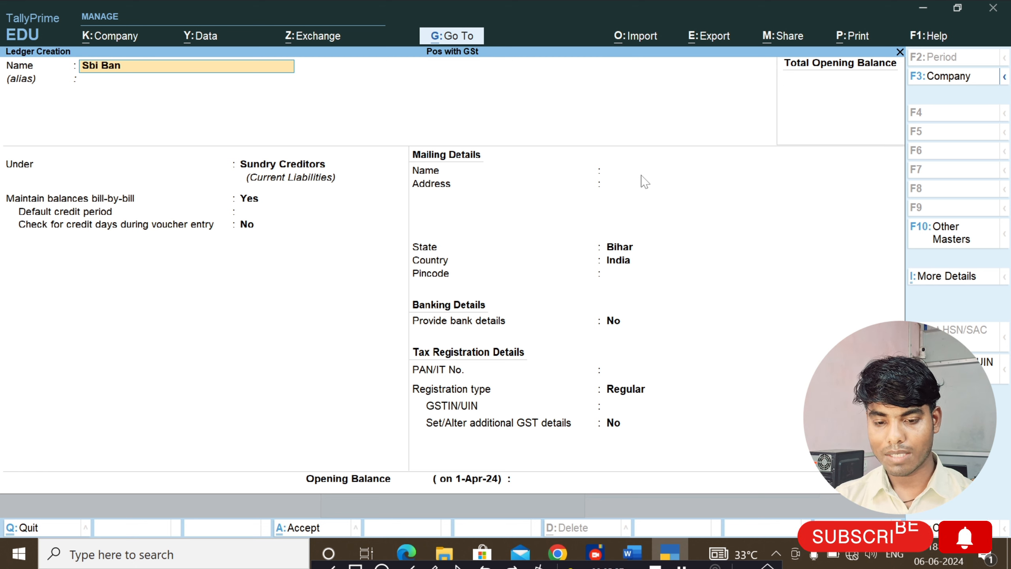
text(k)
key(Return)
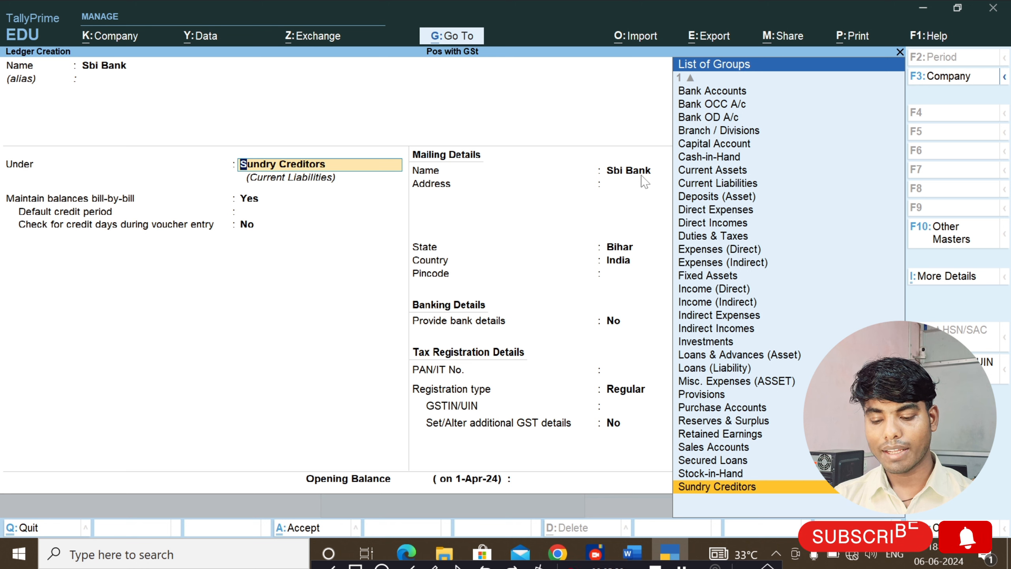
text(b)
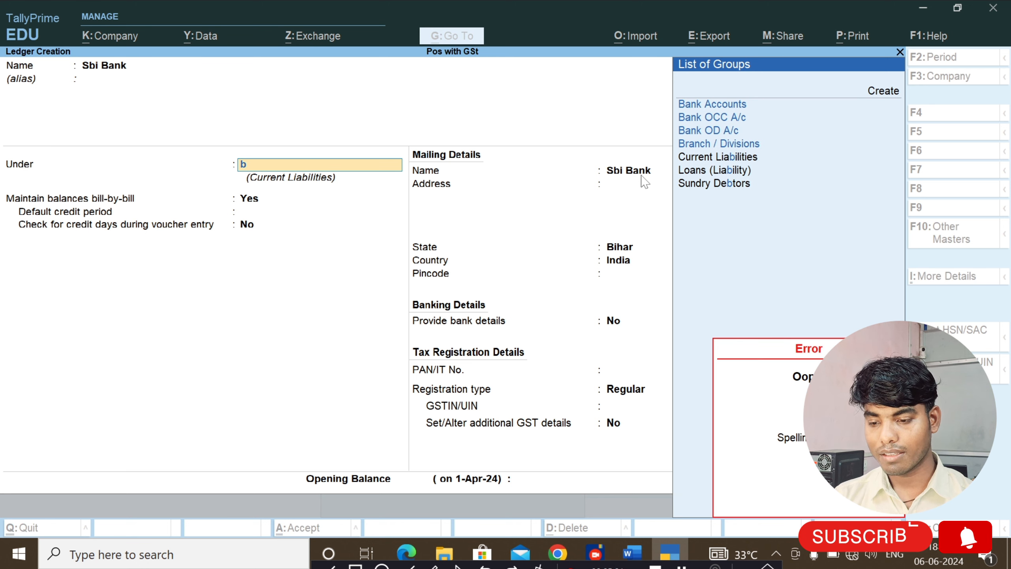
key(Escape)
key(Return)
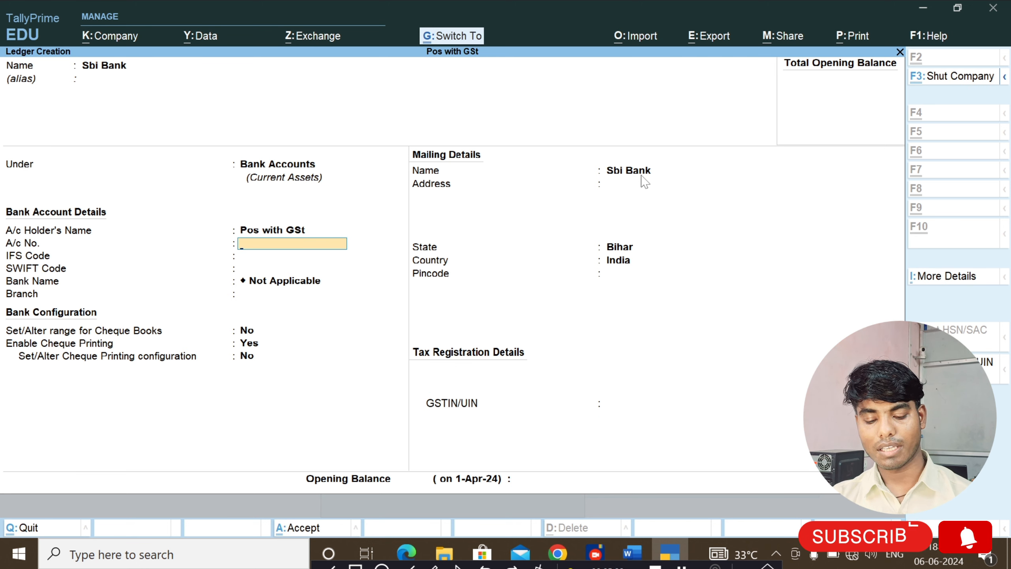
key(ctrl+a)
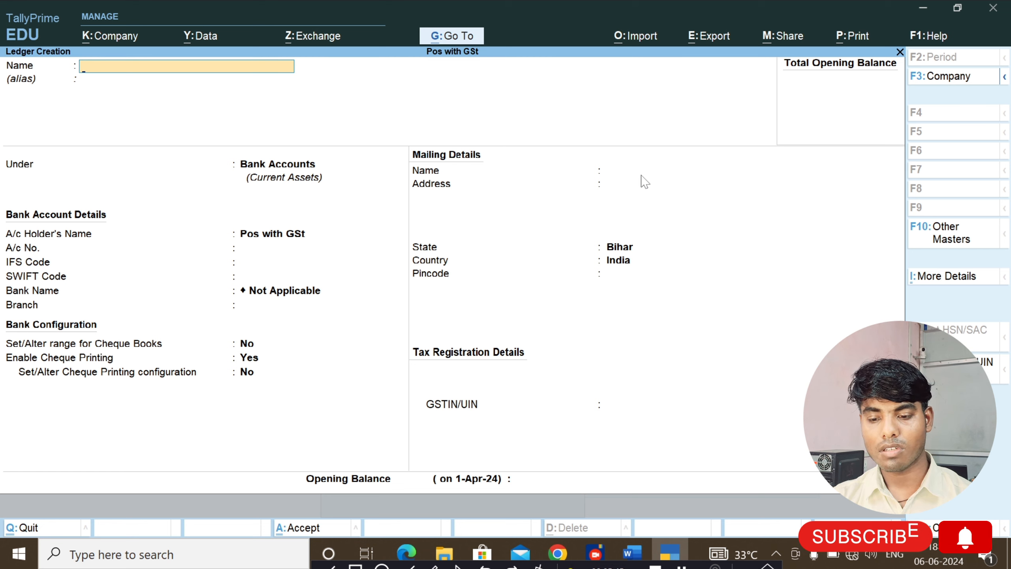
Leave ledger creation and open the creation form for a new stock group.
key(Escape)
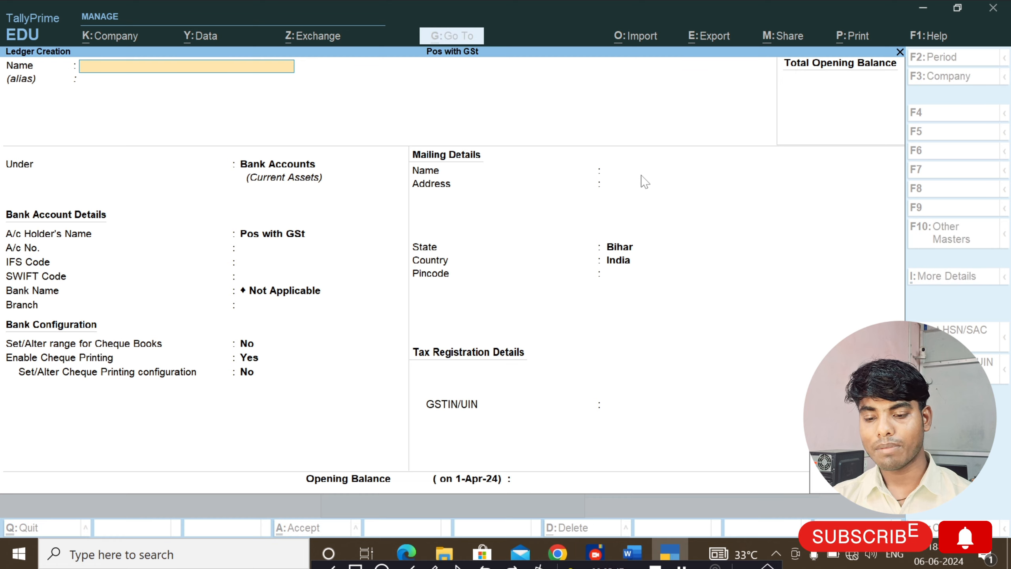
key(Return)
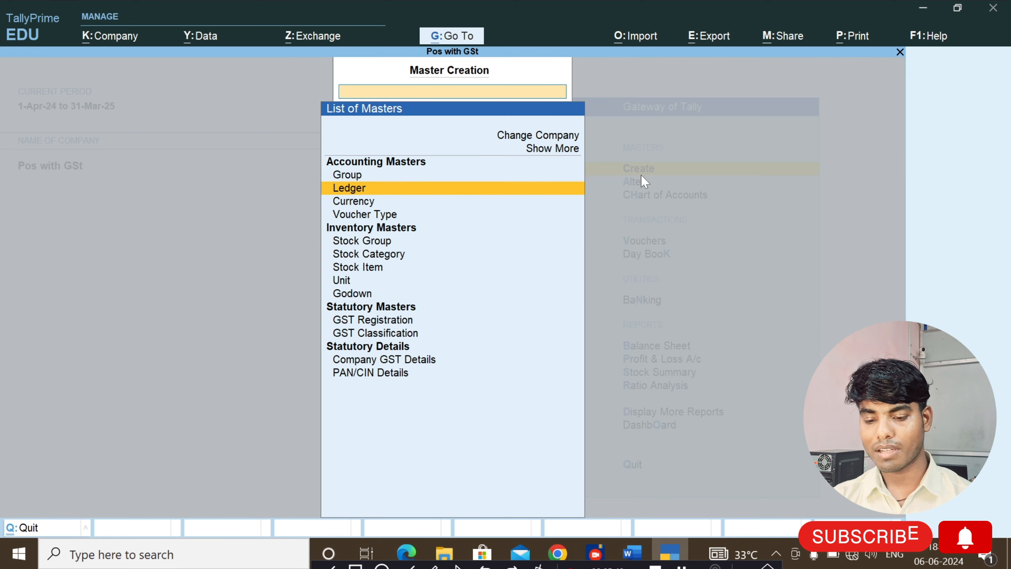
key(Down)
key(Down)
key(Down)
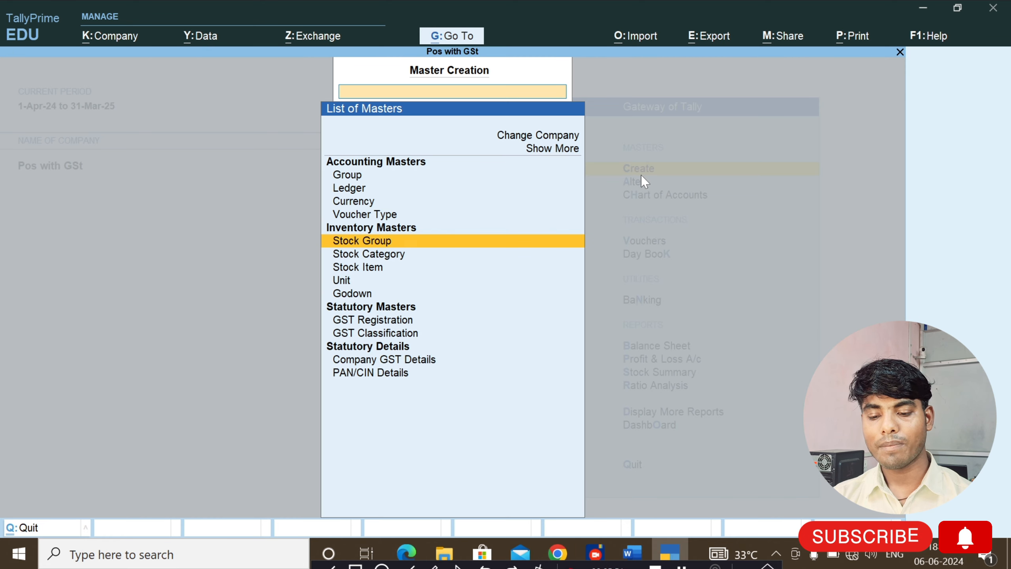
key(Return)
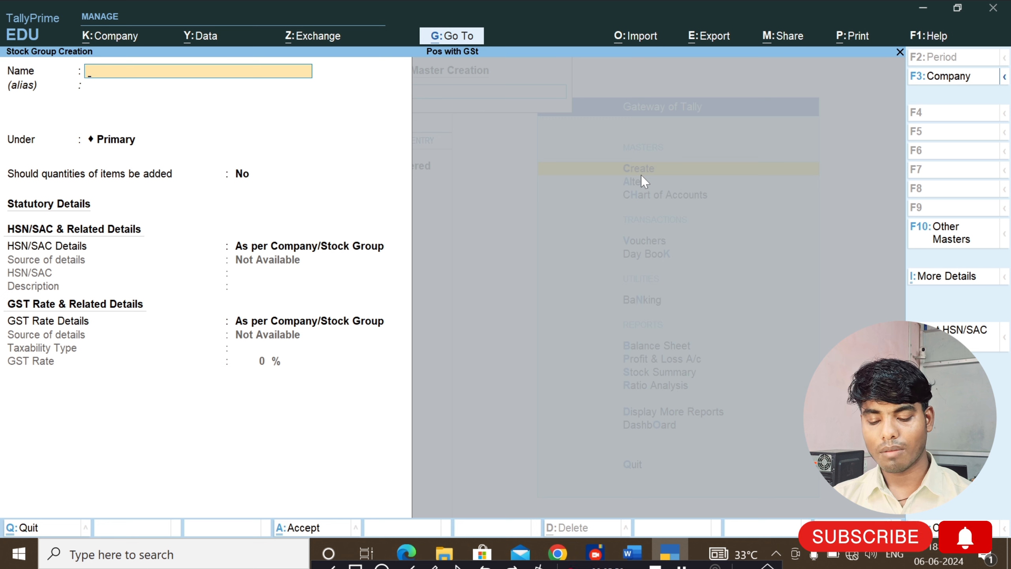
Name the stock group Computer, keep it under Primary, and leave its HSN/SAC details as per Company/Stock Group.
text(Computer)
key(Return)
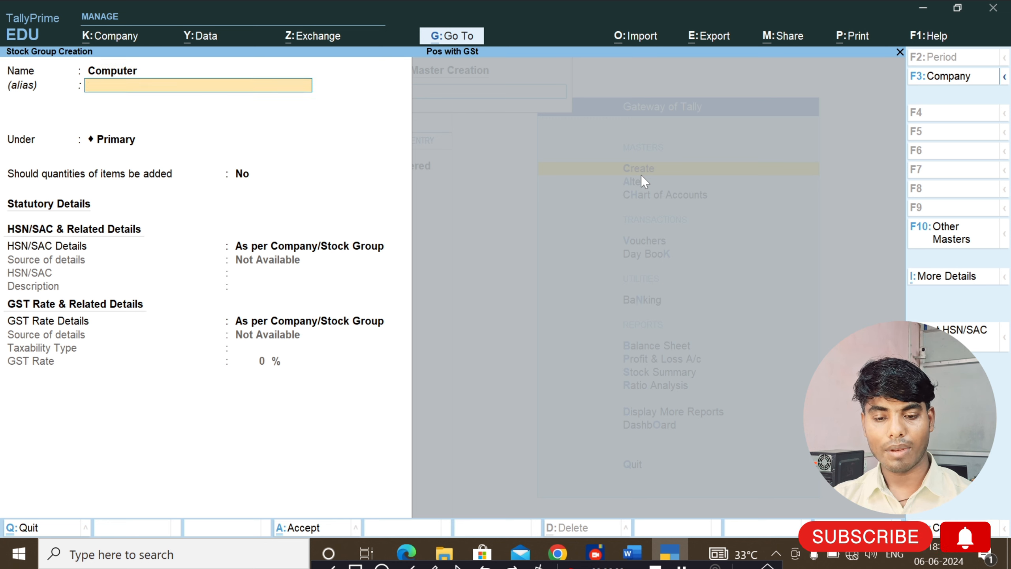
key(Return)
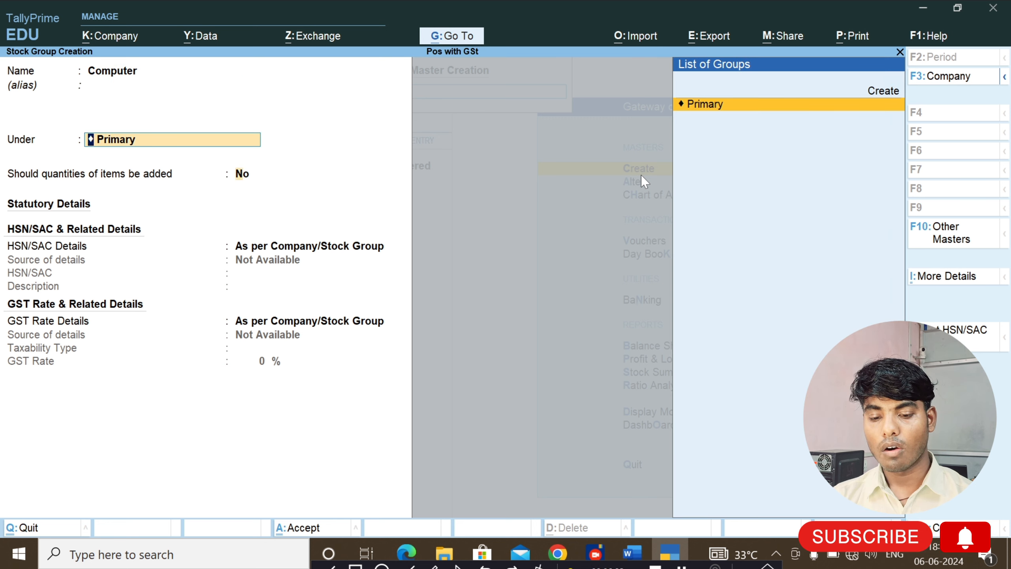
key(Return)
key(Return)
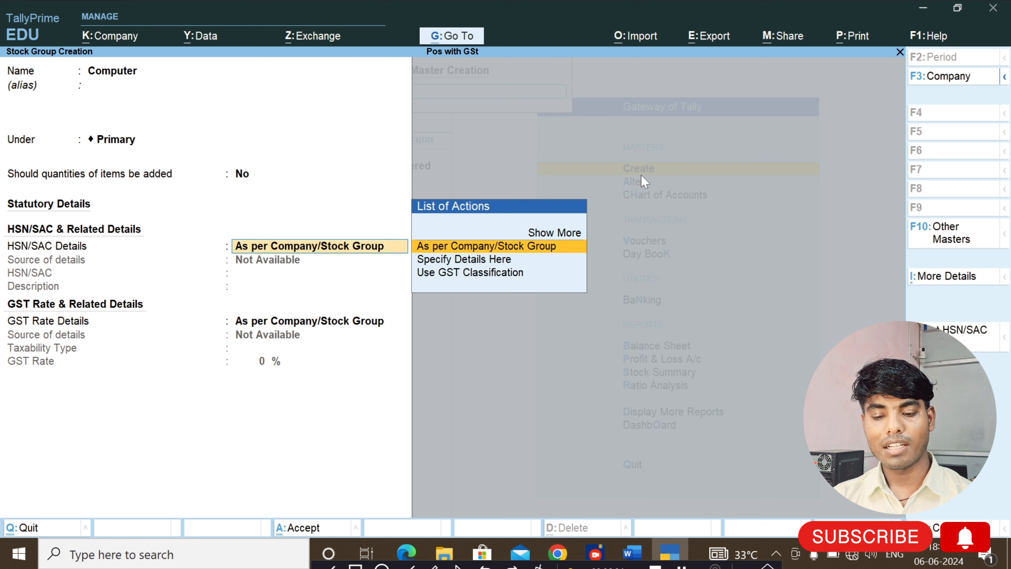
key(Return)
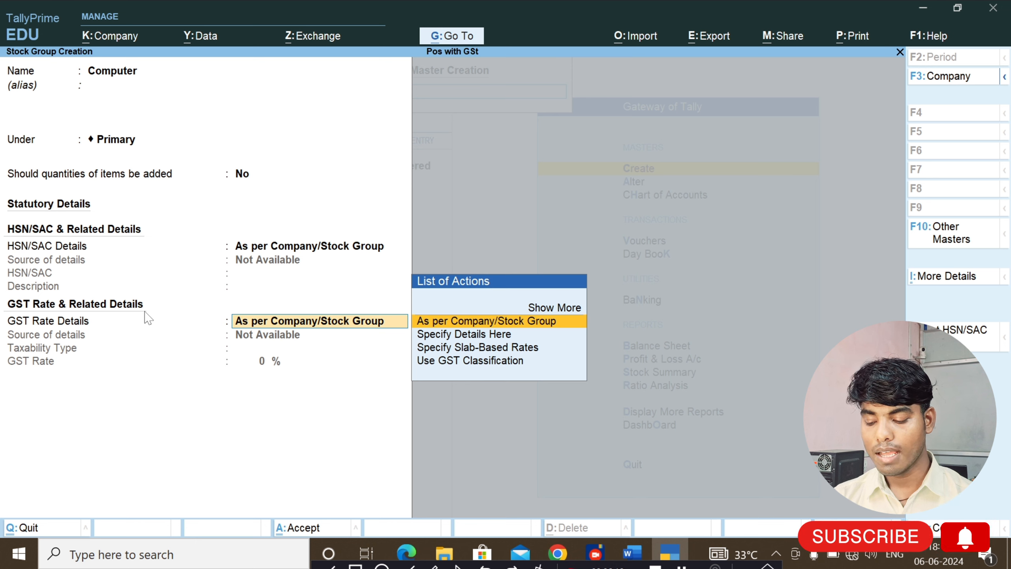
Specify the Computer group's GST rate details directly as Taxable at 28% and save the stock group.
key(Down)
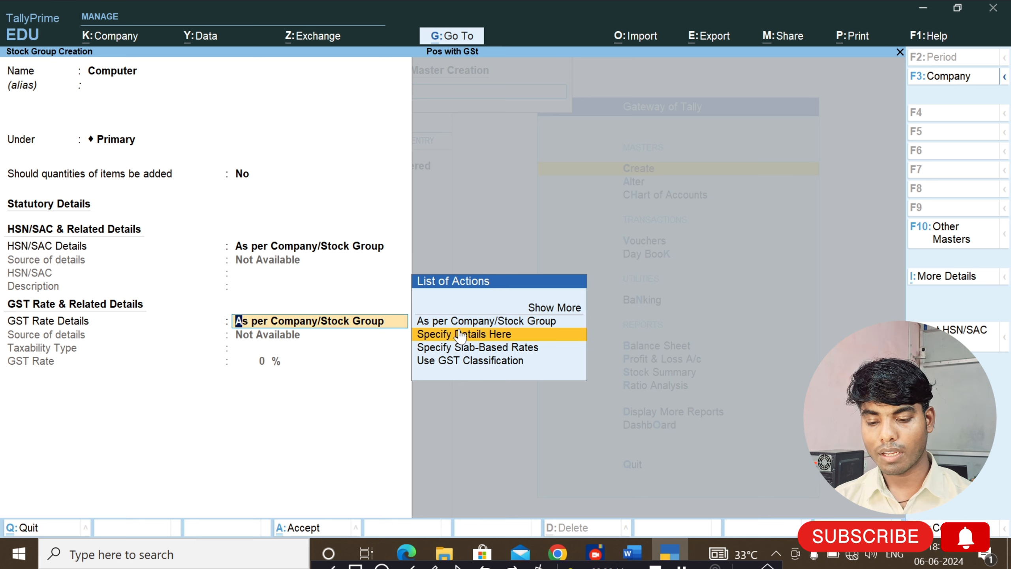
click(500, 335)
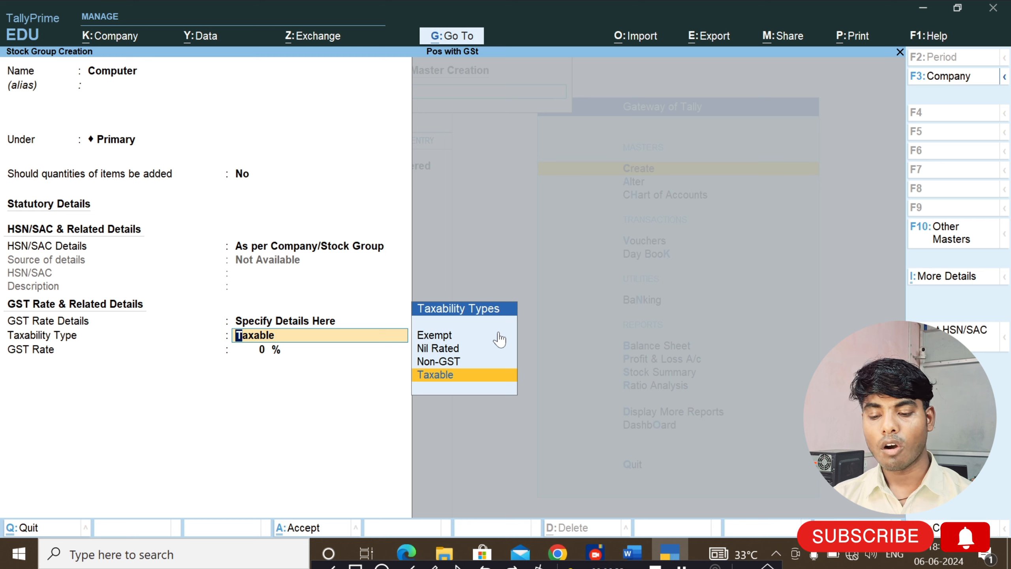
key(Return)
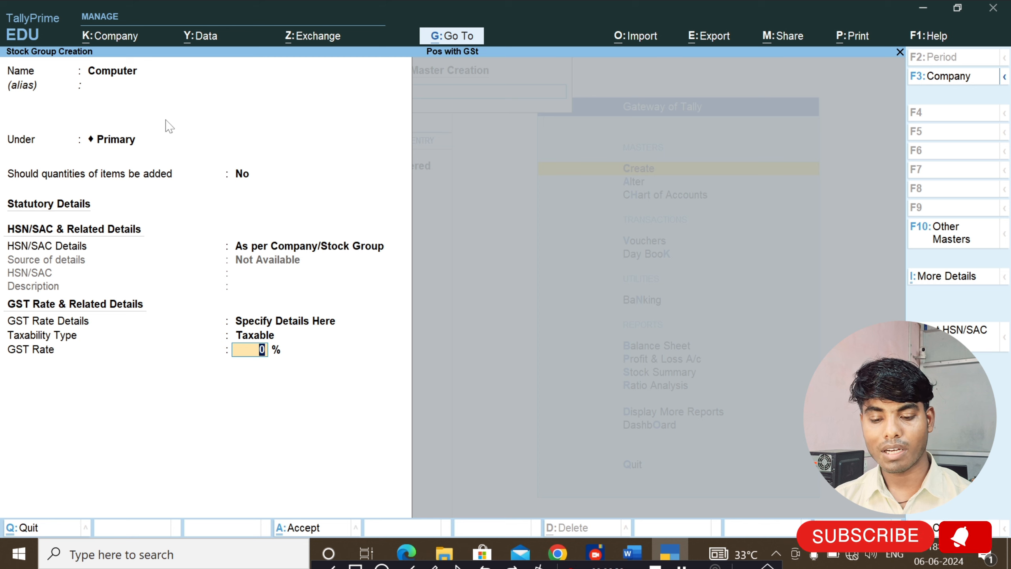
text(28)
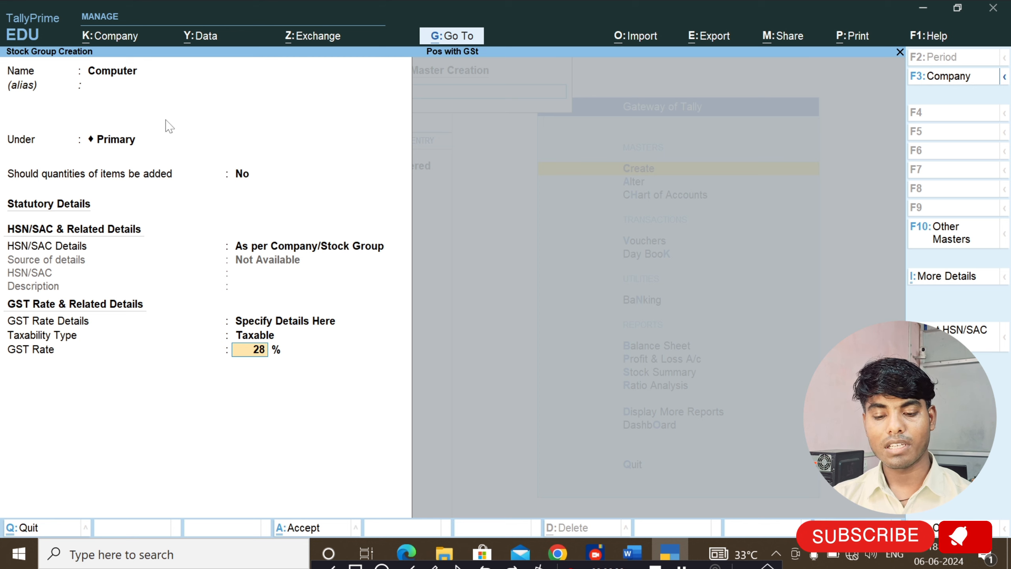
key(Return)
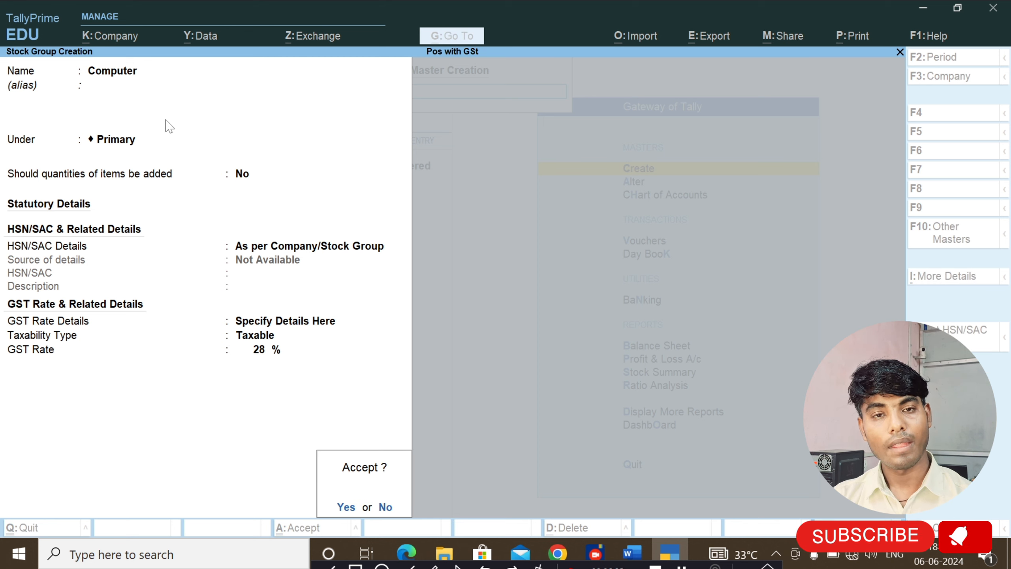
key(Return)
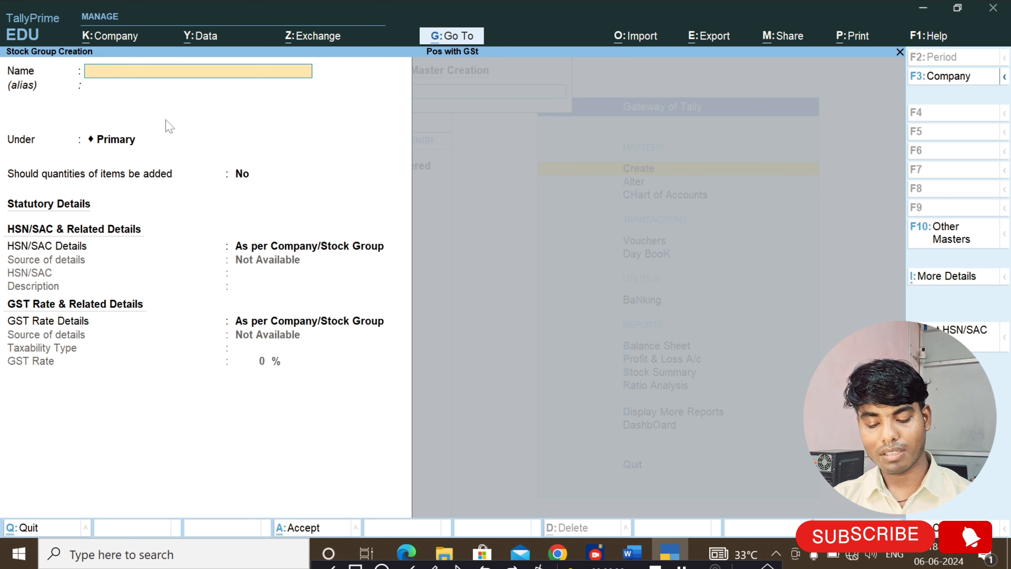
Name the new stock group Grocery, keeping it under Primary and its HSN/SAC details as per Company/Stock Group.
text(Grocer)
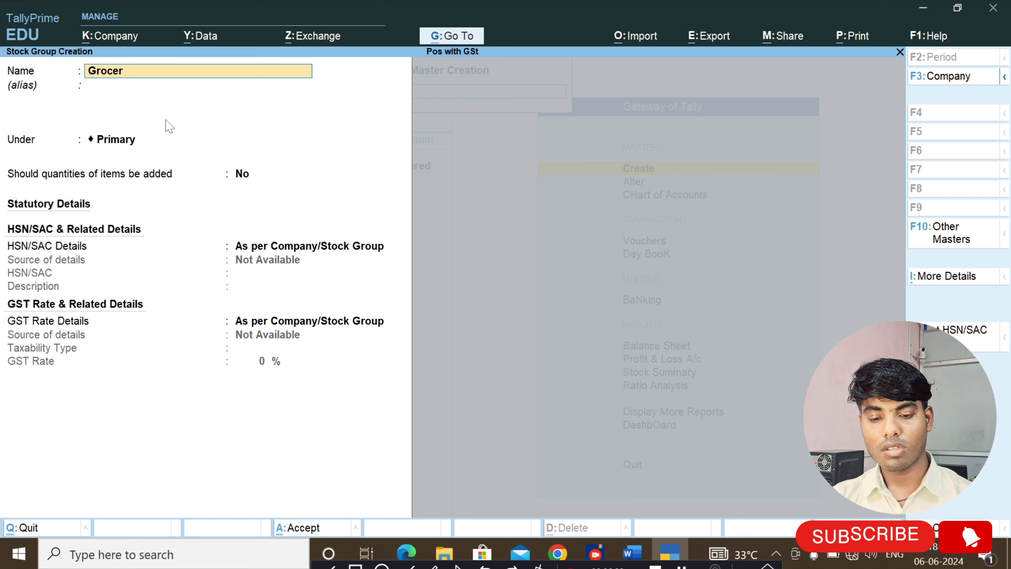
text(y)
key(Return)
key(Return)
key(Return)
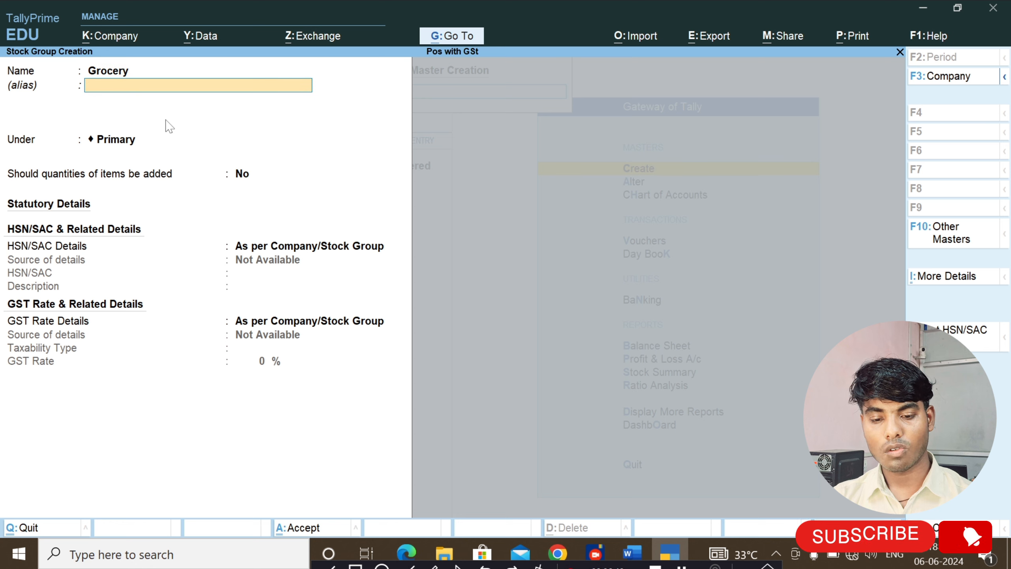
key(Return)
key(Return)
key(Return)
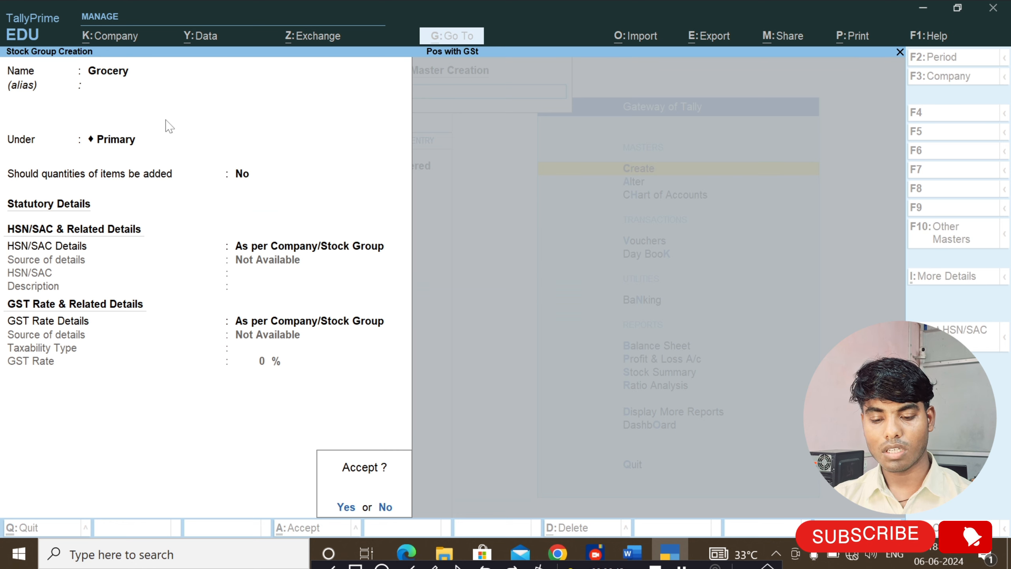
Specify the Grocery group's GST rate details directly as Taxable at 5% and save the stock group.
key(BackSpace)
key(Down)
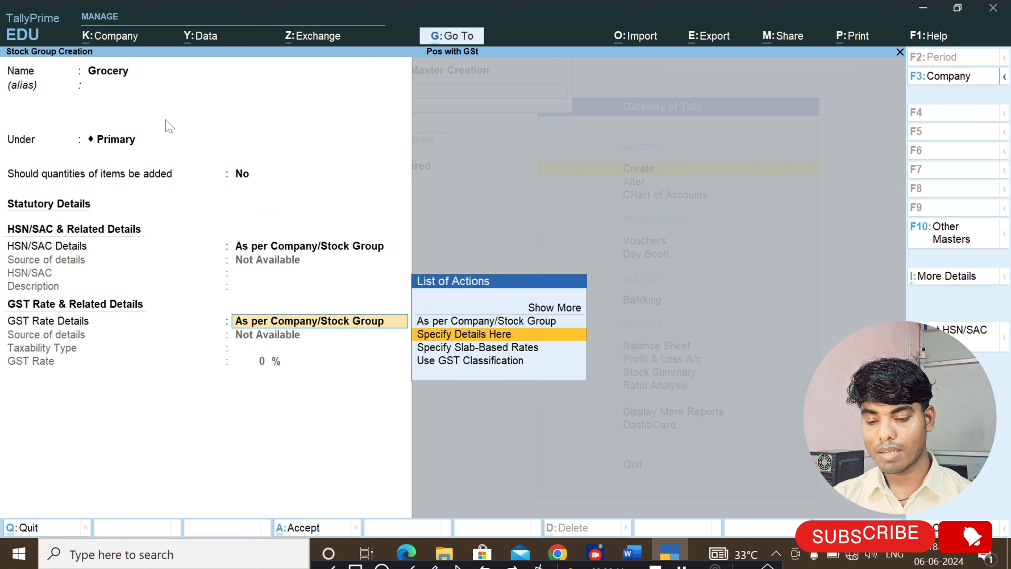
key(Return)
key(Return)
key(Return)
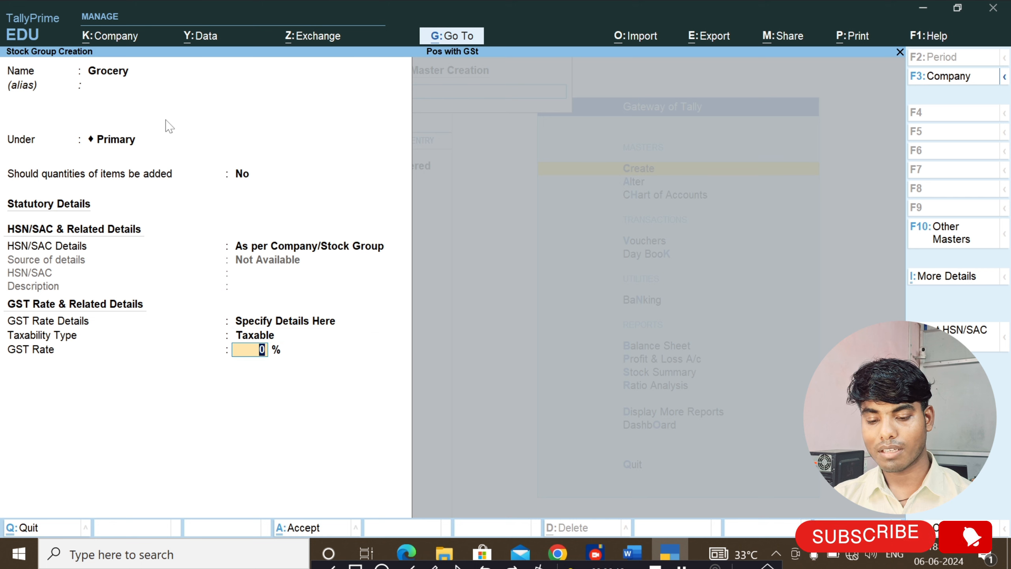
key(BackSpace)
text(5)
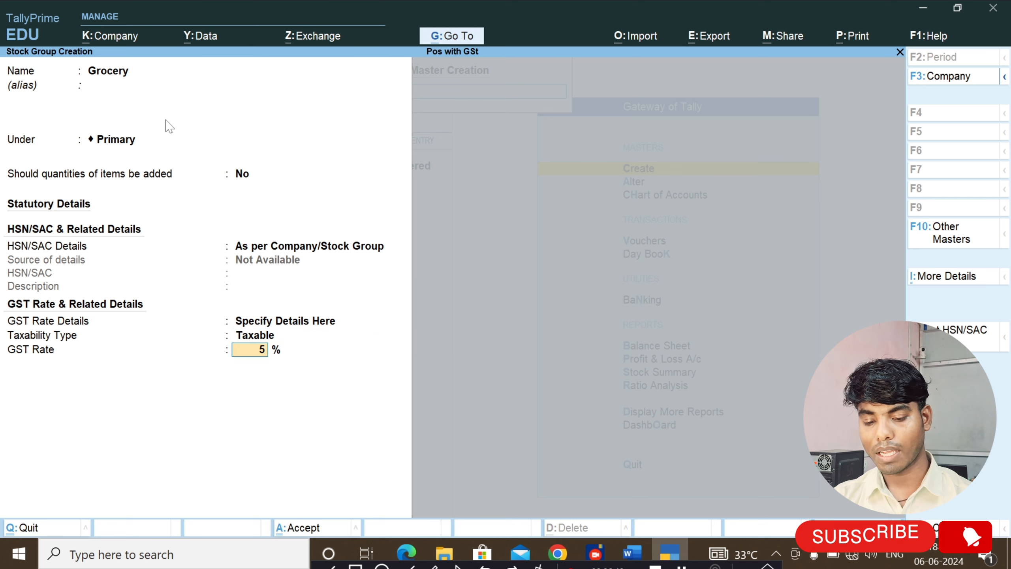
key(Return)
key(Return)
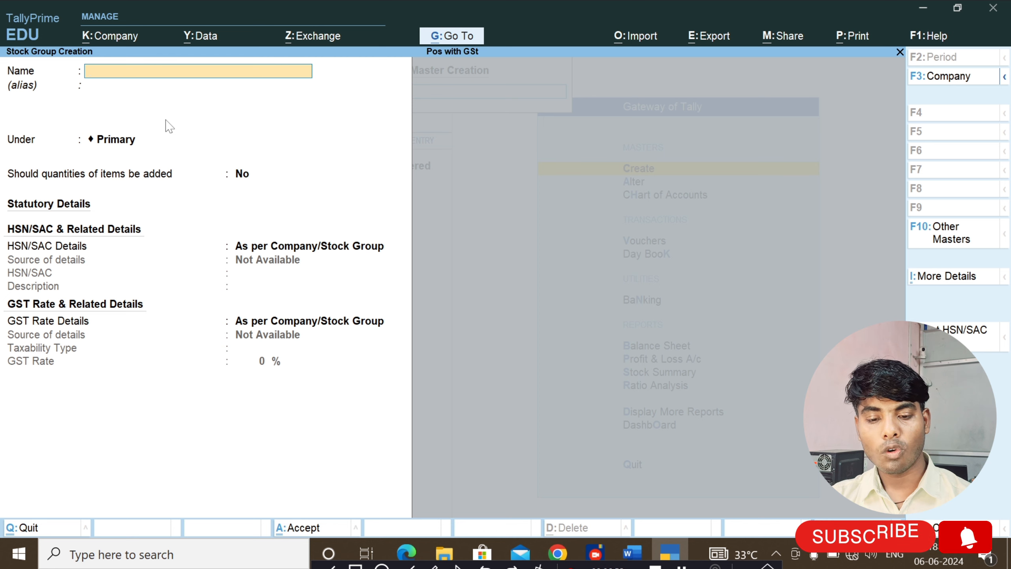
Leave stock group creation and open the creation form for a new stock item.
key(Escape)
key(Return)
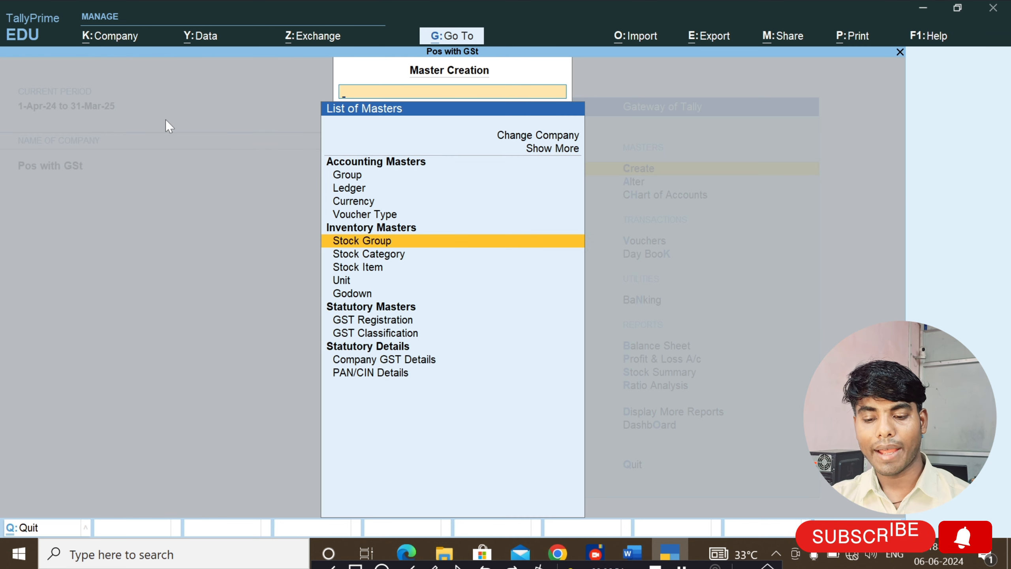
key(Down)
key(Down)
key(Return)
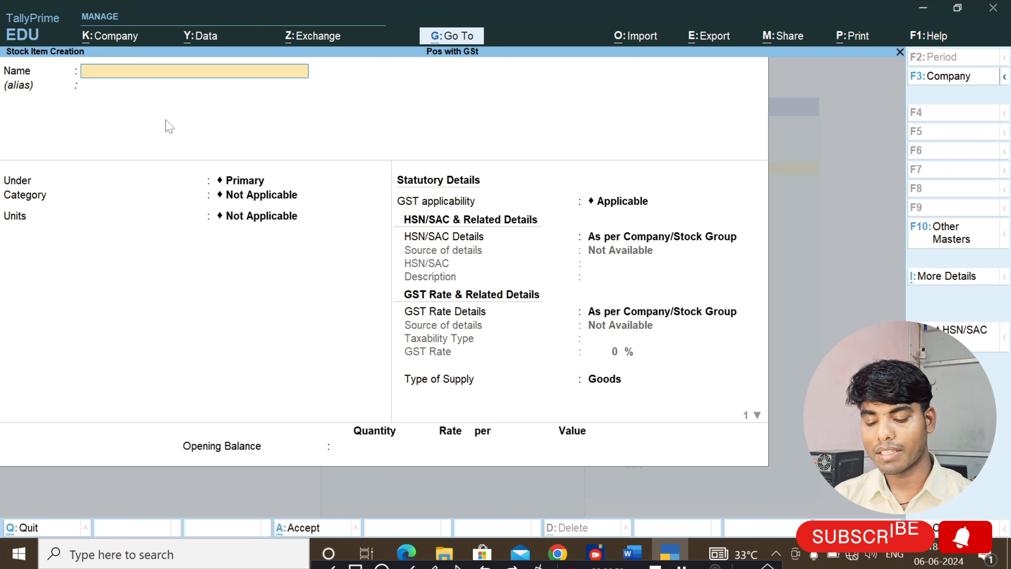
Name the stock item Dell Laptop I7, place it under the Computer group and leave its category Not Applicable.
text(Dell L)
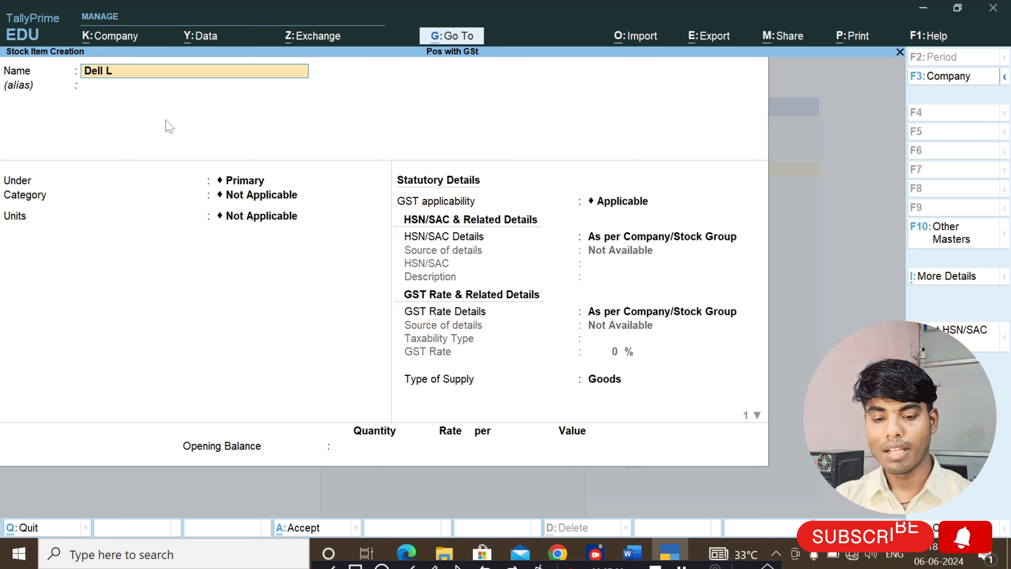
text(apt)
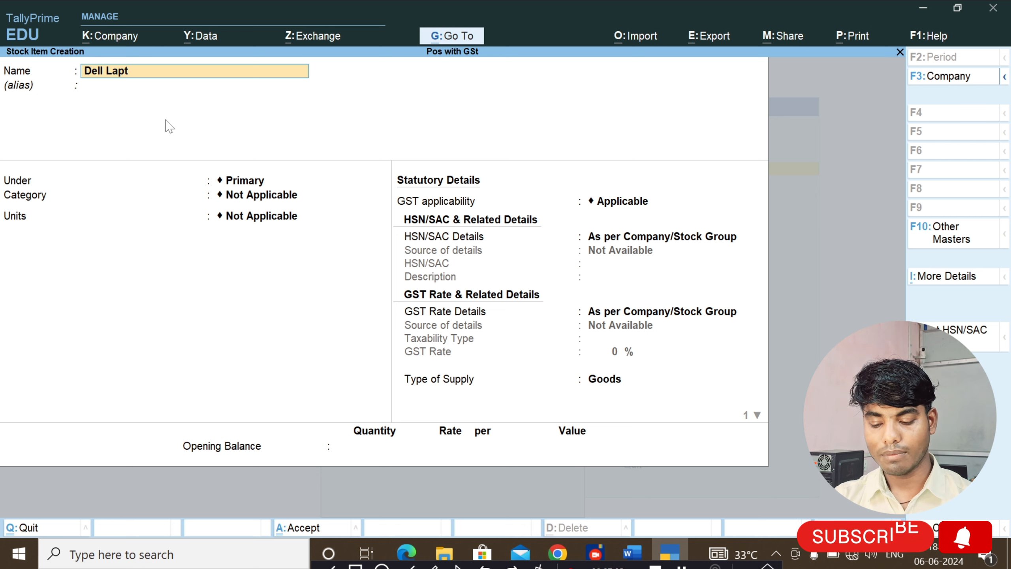
text(op i)
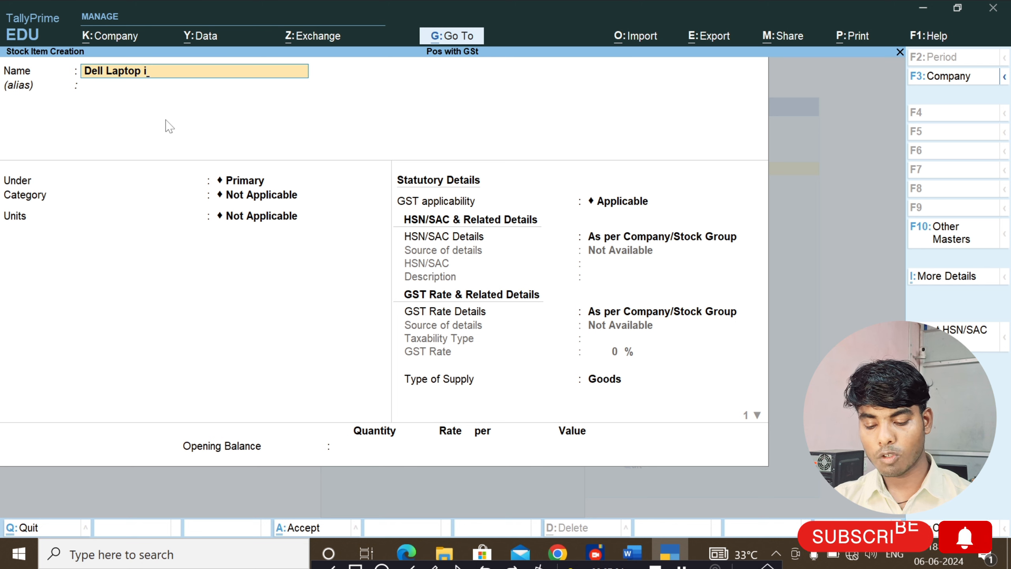
text(op i7)
key(Return)
key(Return)
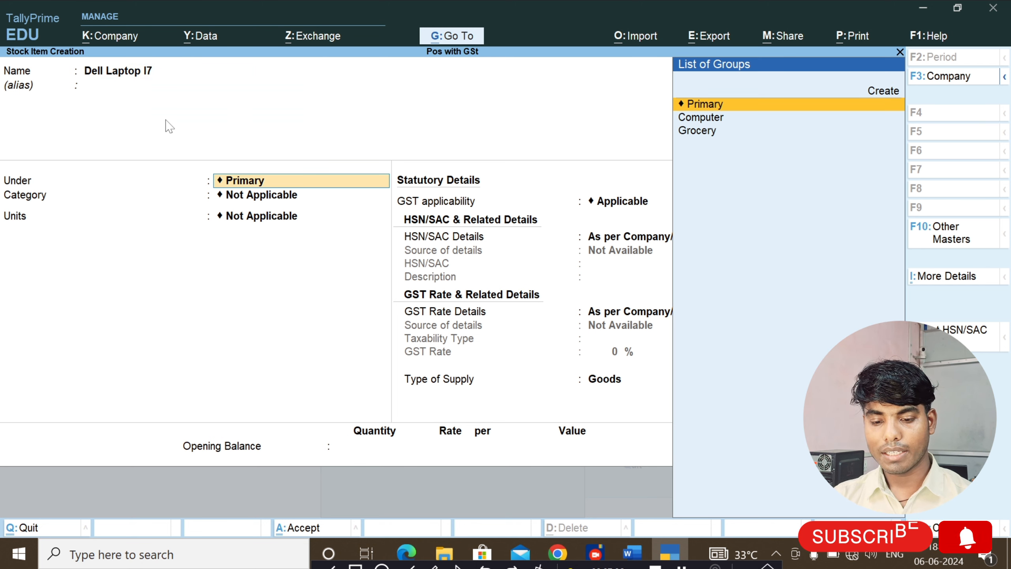
key(Down)
key(Return)
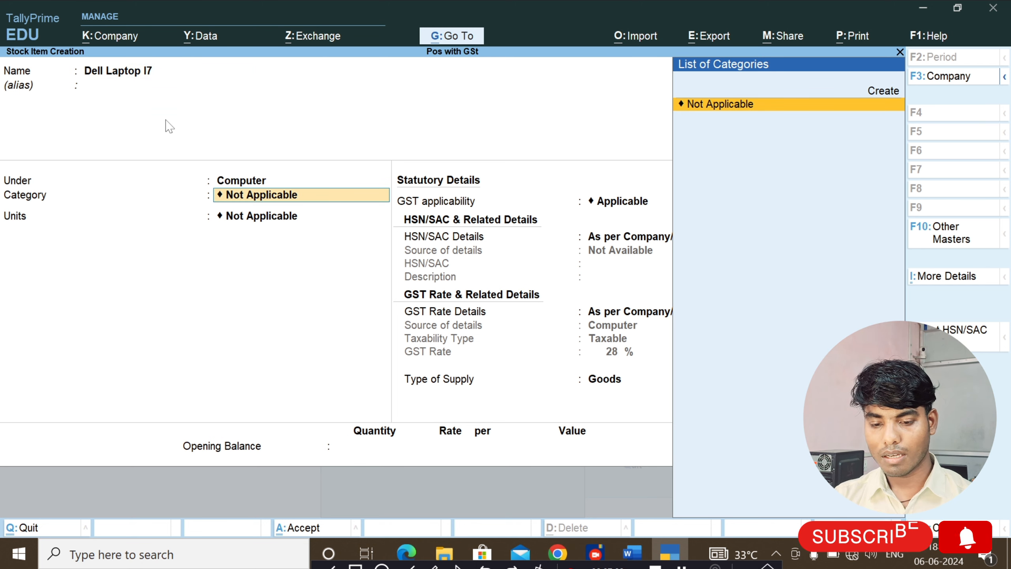
key(Return)
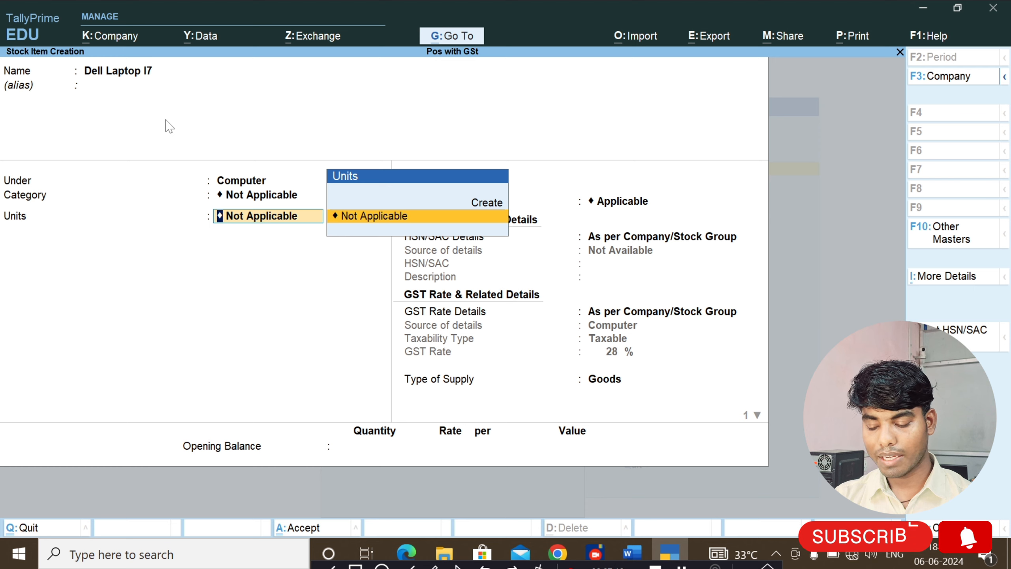
Create a simple unit with symbol nos, formal name Number and 0 decimal places for the Dell Laptop I7 item.
key(Up)
key(Return)
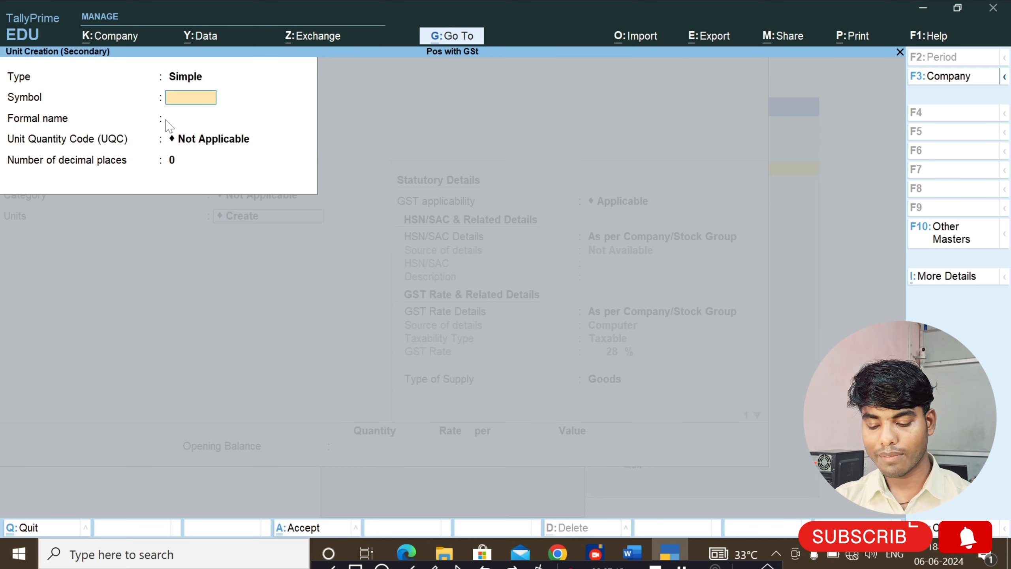
text(nos)
key(Return)
text(N)
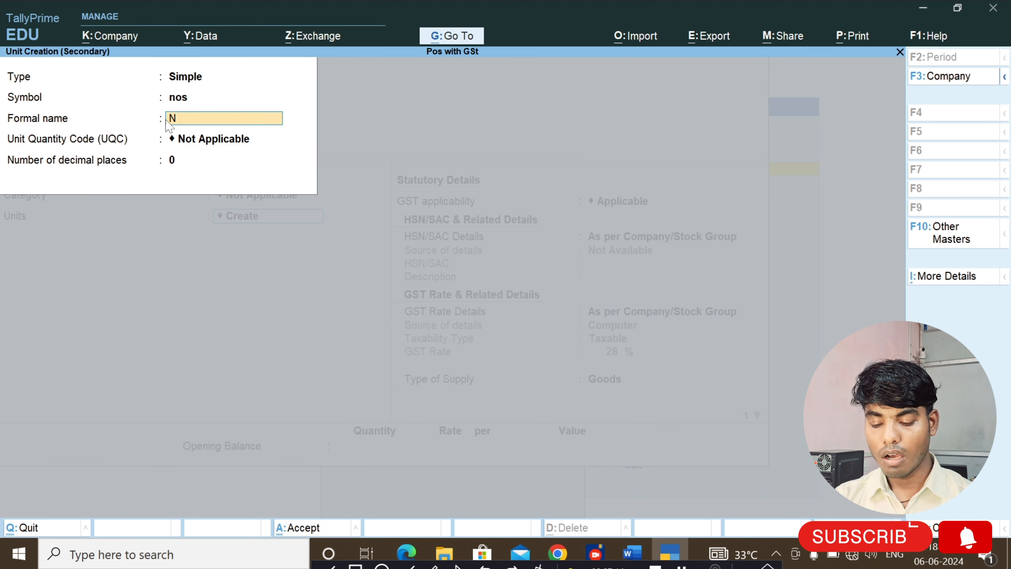
text(umber)
key(Return)
key(Return)
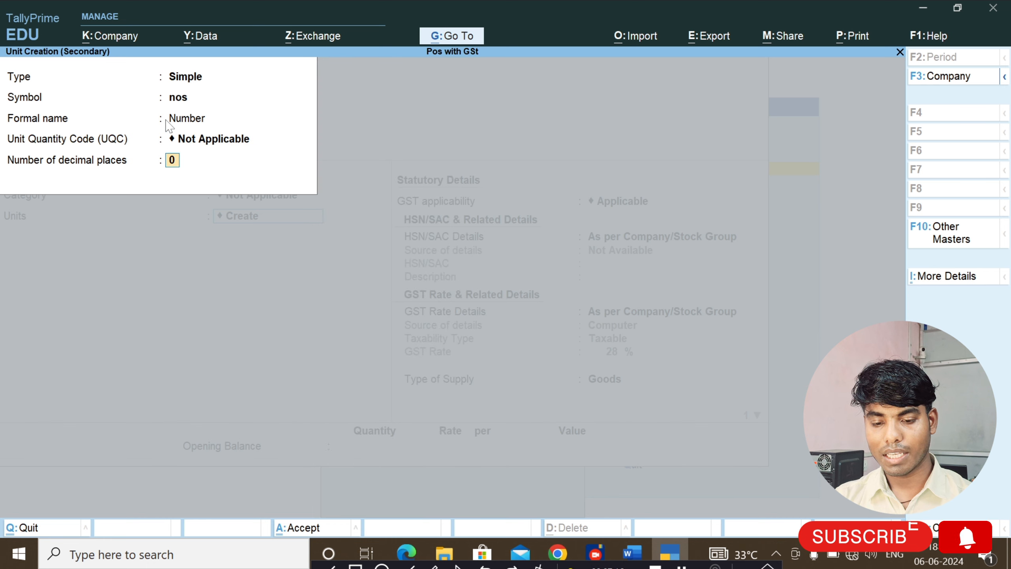
key(Return)
key(Return)
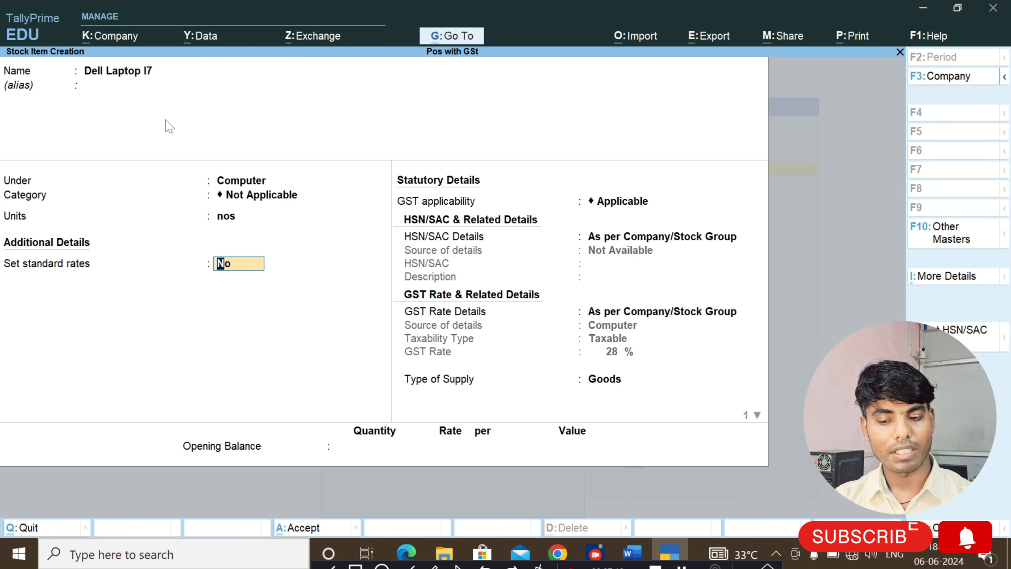
Leave standard rates off and the GST details as per Company/Stock Group for Dell Laptop I7, and save the item.
key(Return)
key(Return)
key(Return)
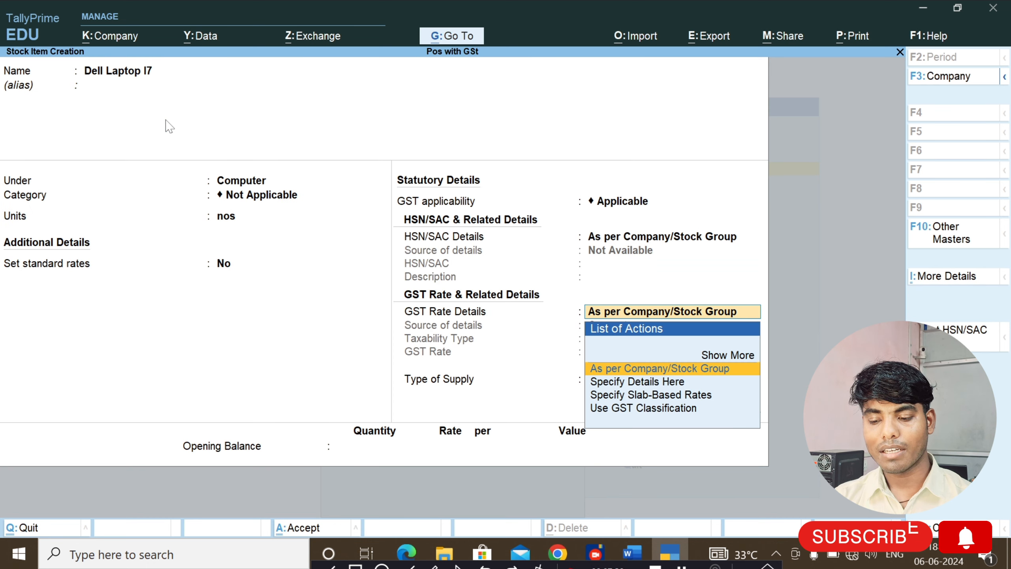
key(ctrl+a)
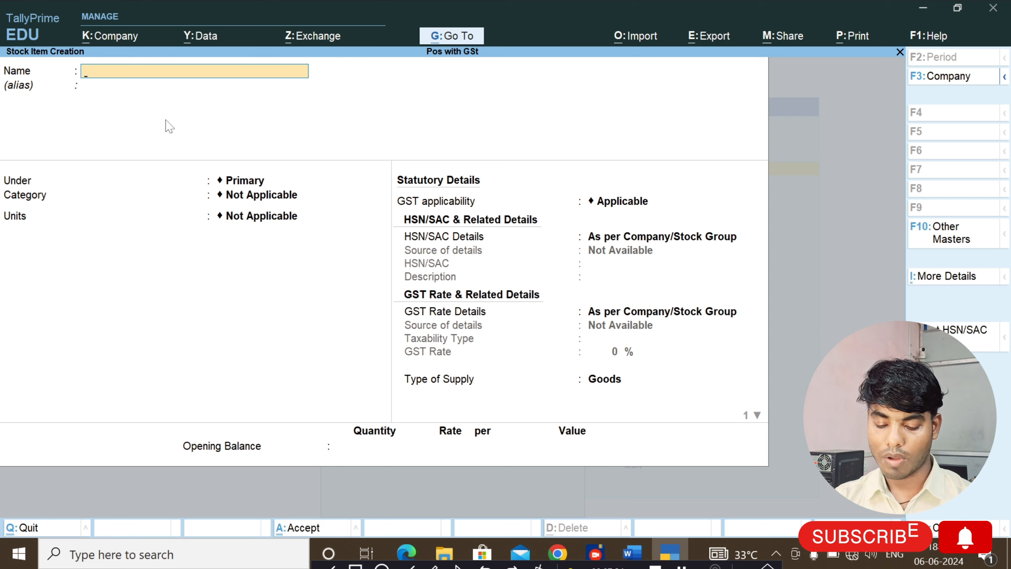
Name the next stock item Hp Laptop and place it under the Computer group with category Not Applicable and units nos.
text(Hp La)
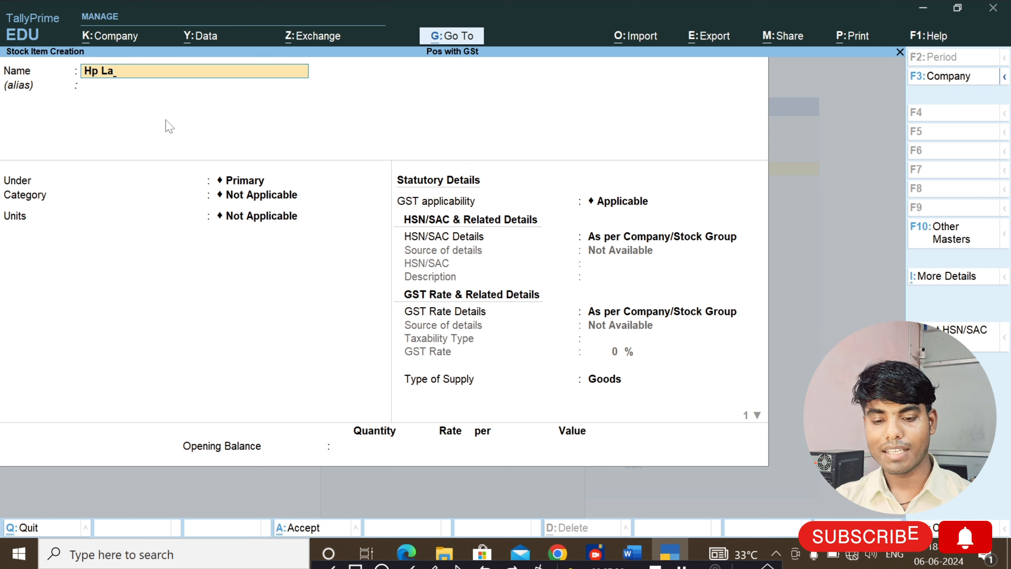
text(pto)
key(BackSpace)
text(ptop)
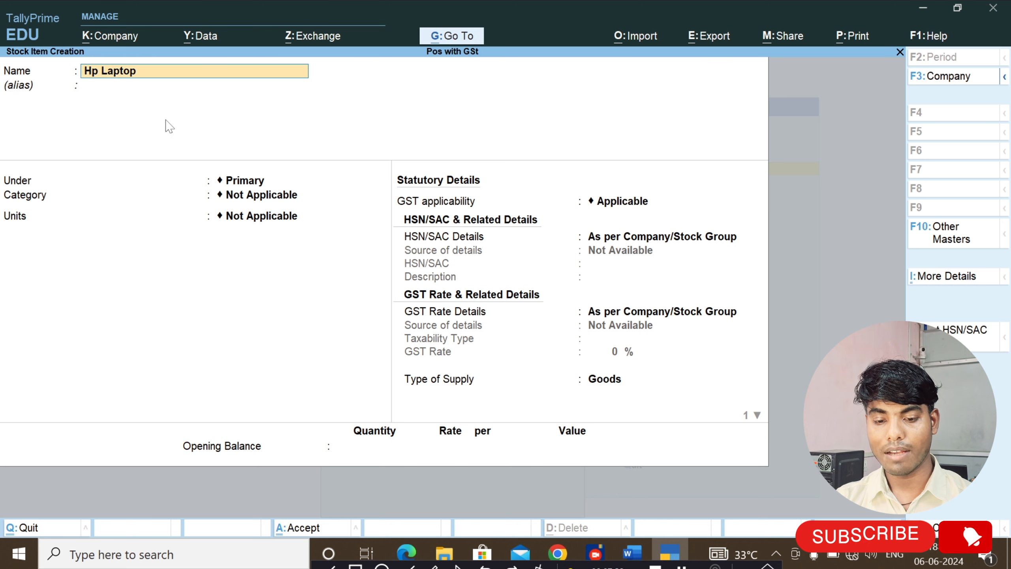
key(Return)
key(Return)
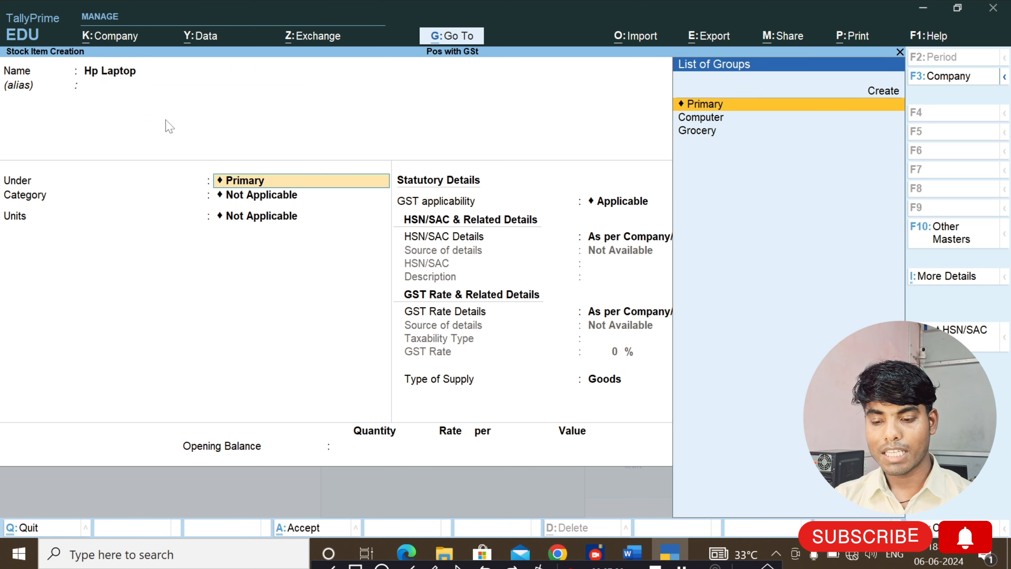
key(Down)
key(Return)
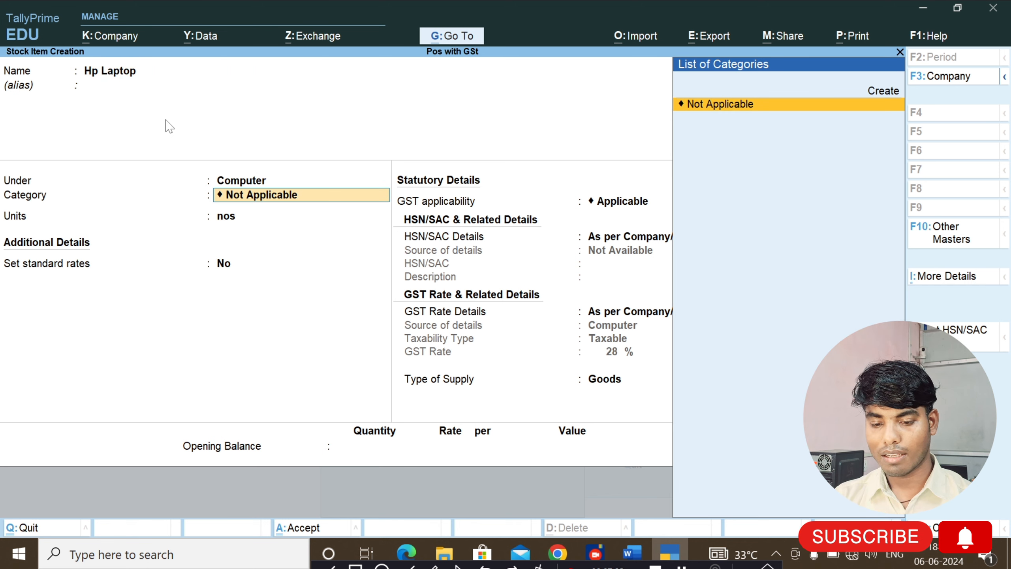
key(Return)
key(Return)
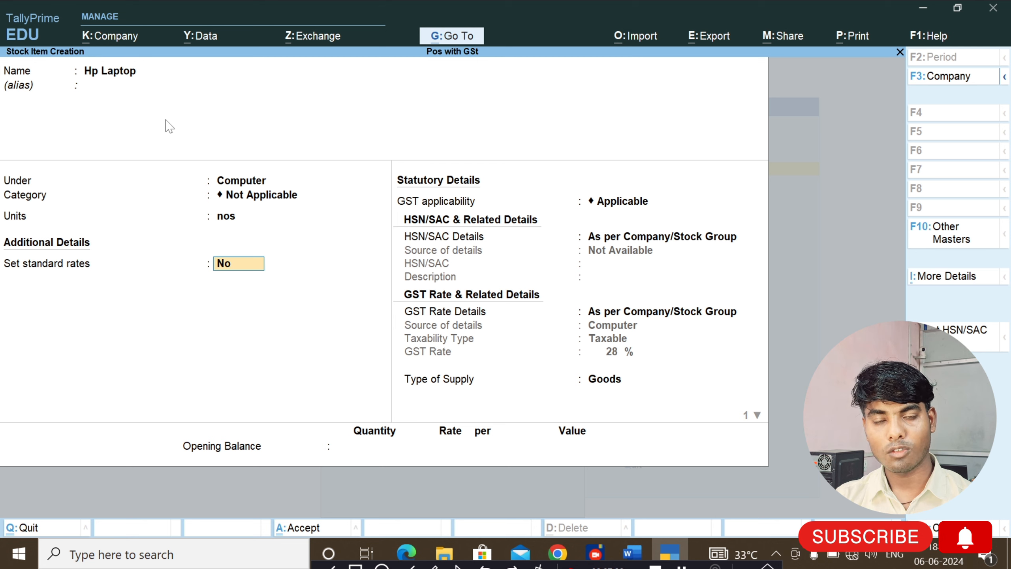
Enable standard rates for Hp Laptop and set its standard cost to 35,000 per nos, applicable from 1-Apr-24.
text(ye)
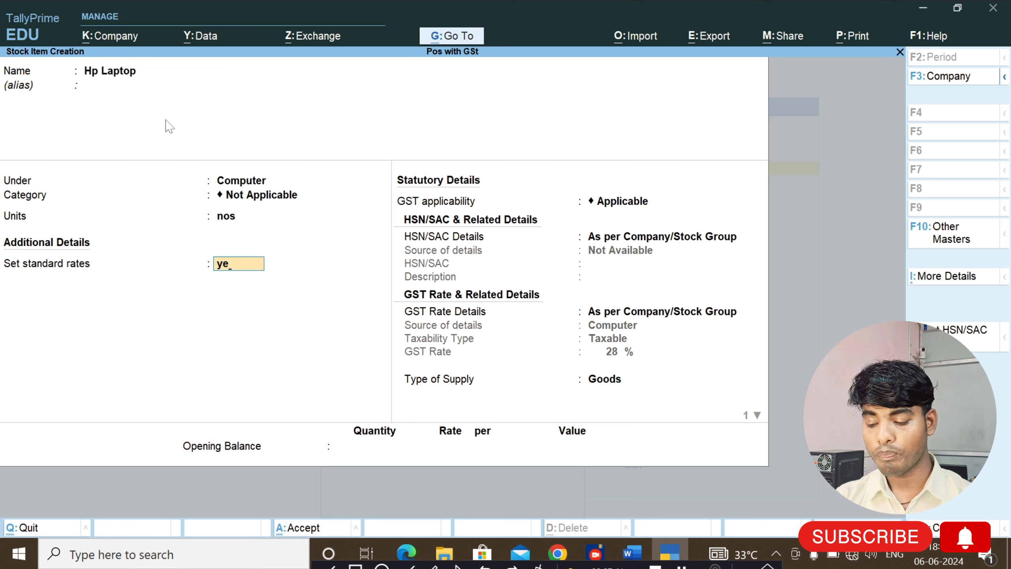
key(Return)
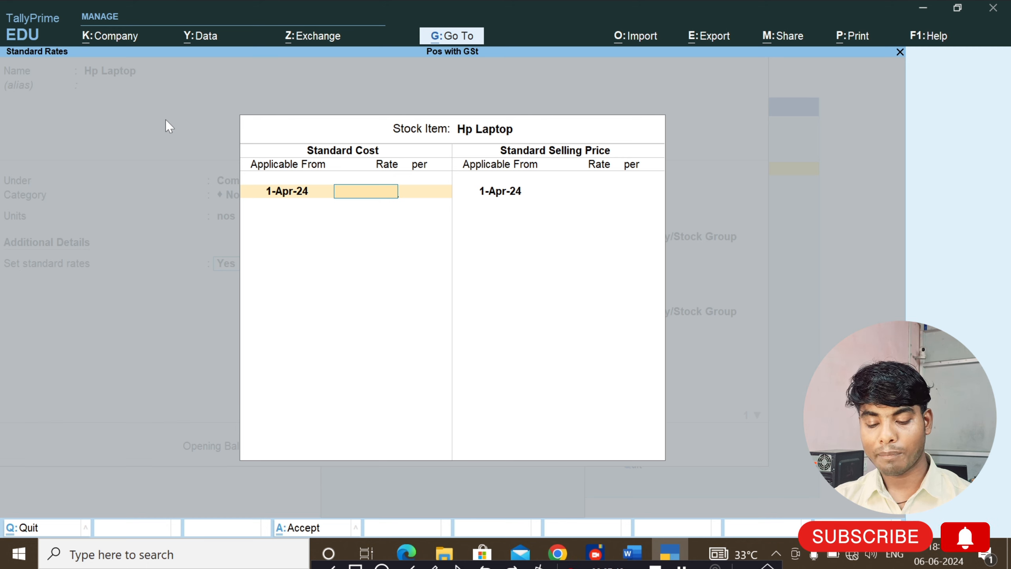
text(35000)
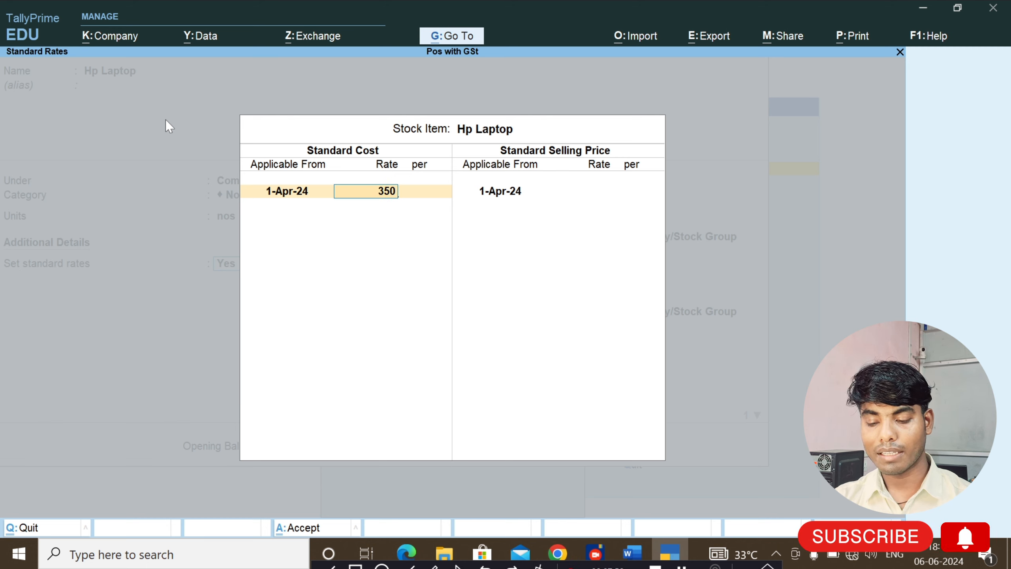
key(Return)
key(Return)
key(Return)
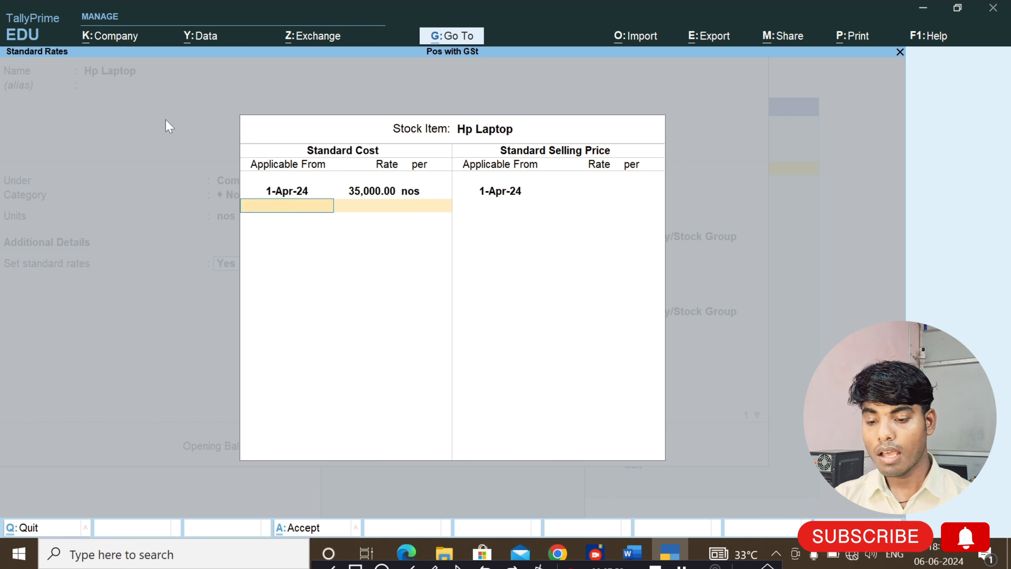
Set Hp Laptop's standard selling price to 39,000 per nos, applicable from 1-Apr-24.
text(3)
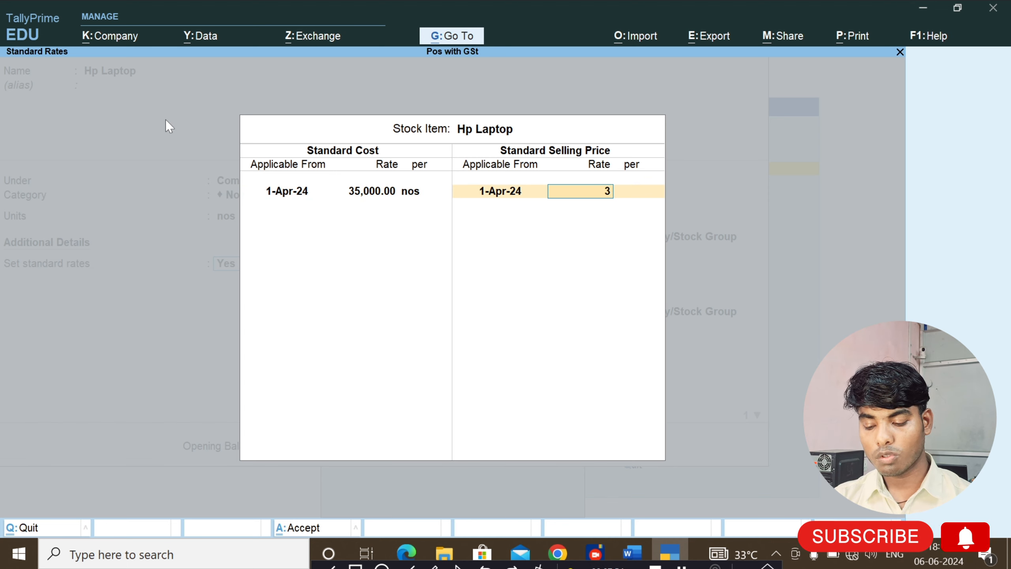
text(9,000)
key(Return)
key(Return)
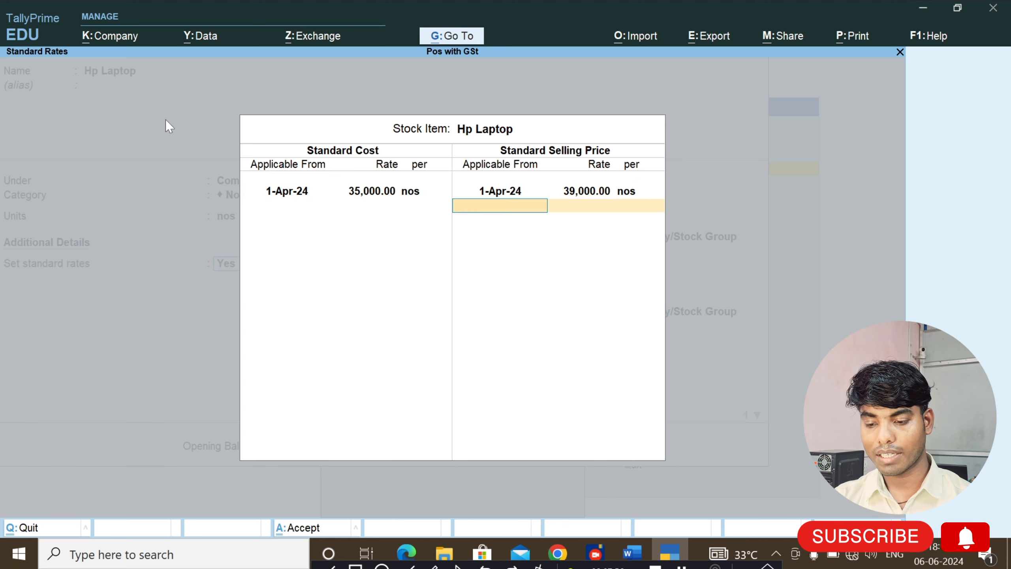
key(Return)
Keep Hp Laptop's GST details as per Company/Stock Group and its supply type as Goods, and save the item without an opening balance.
key(Return)
key(Return)
key(Return)
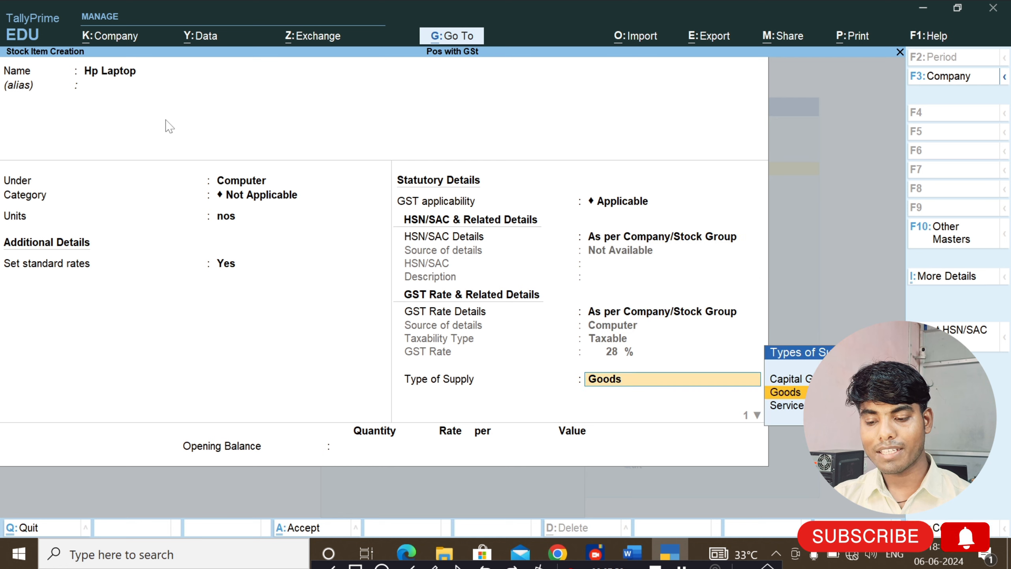
key(Return)
key(Return)
key(Return)
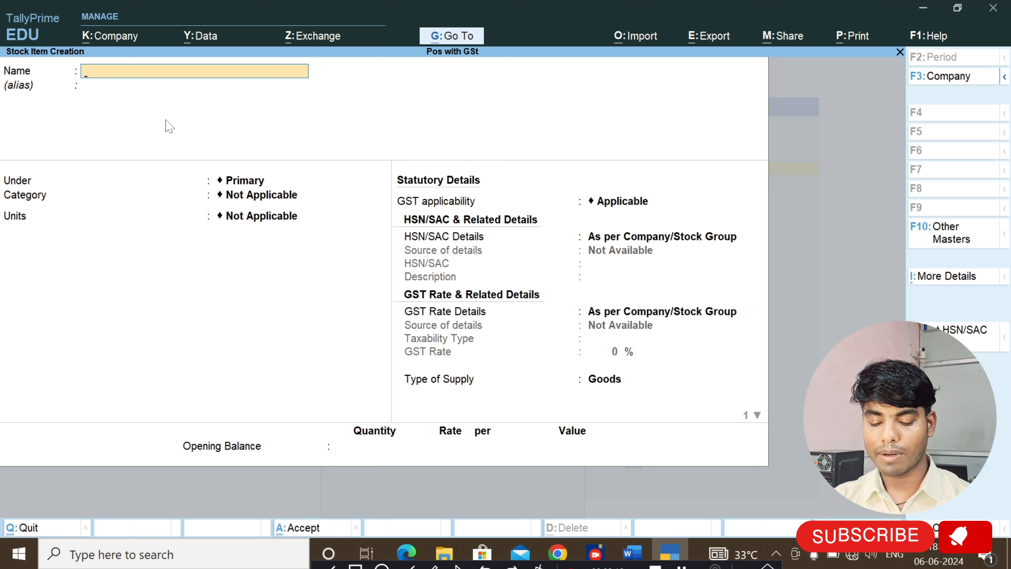
Name the next stock item KRB Rice and place it under the Grocery group with category Not Applicable.
text(K)
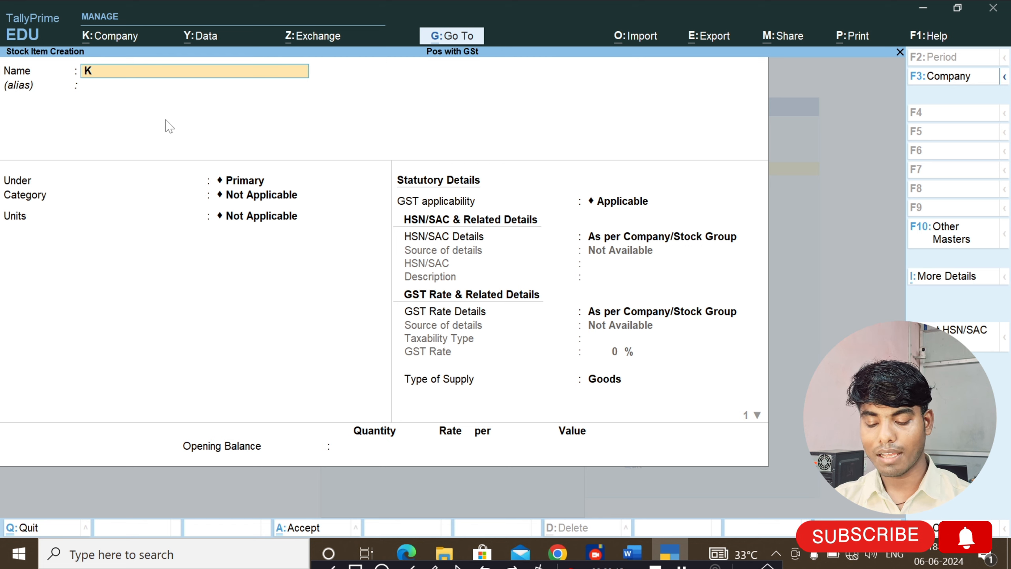
text(RB Rice)
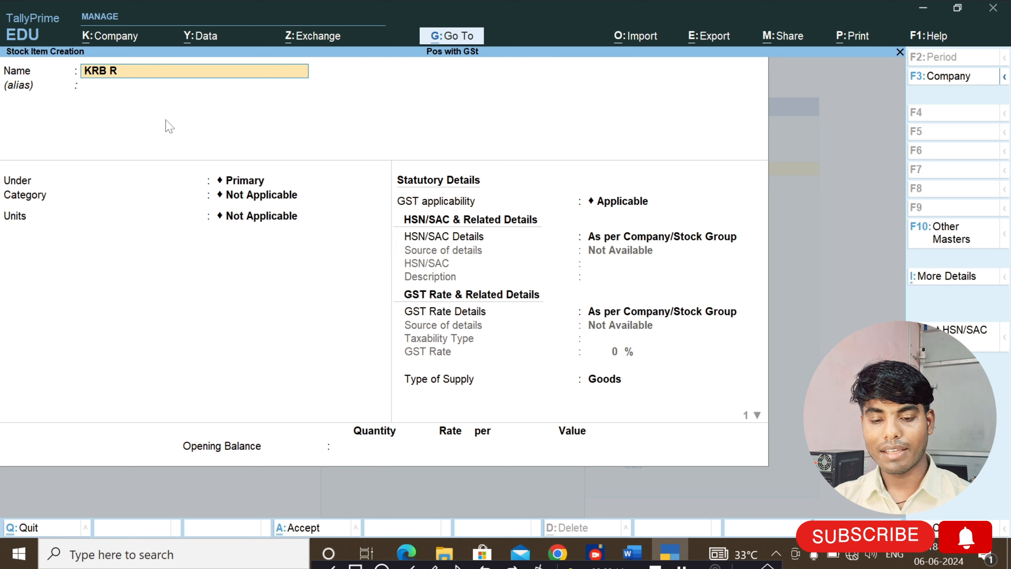
key(Return)
key(Return)
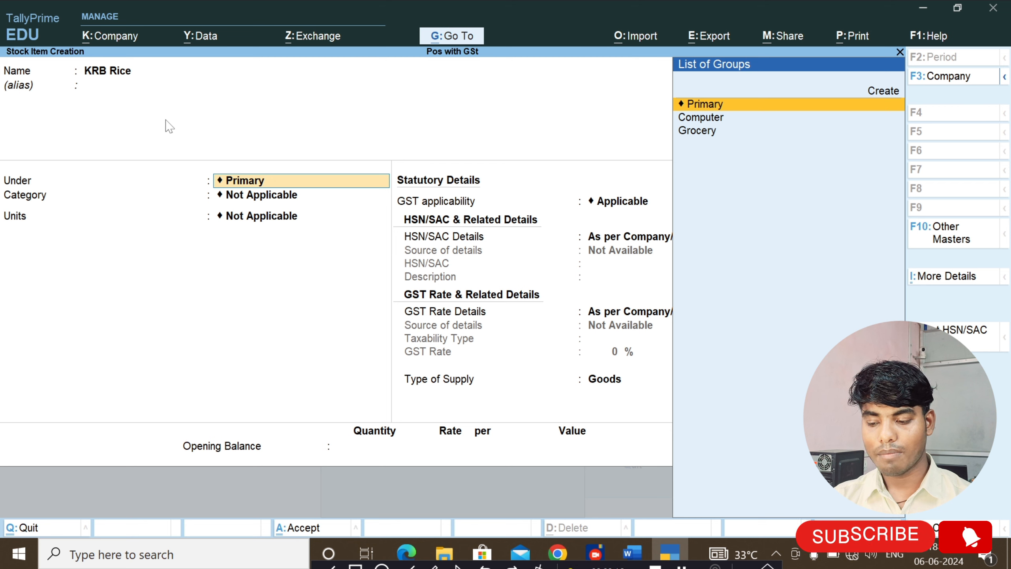
key(Down)
key(Down)
key(Return)
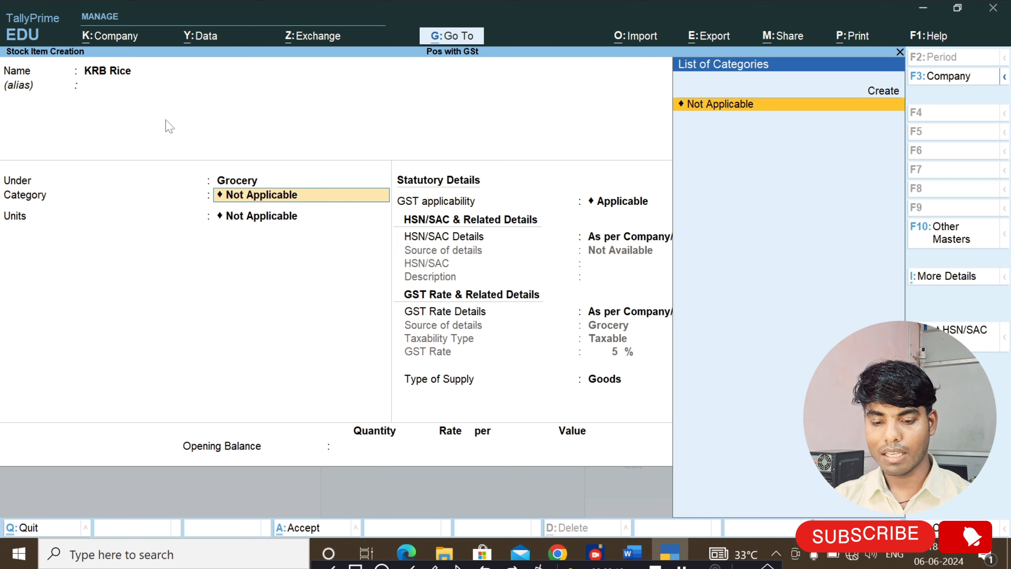
key(Return)
Start a new simple unit for KRB Rice with the symbol kgs and the formal name Kilograms.
key(Down)
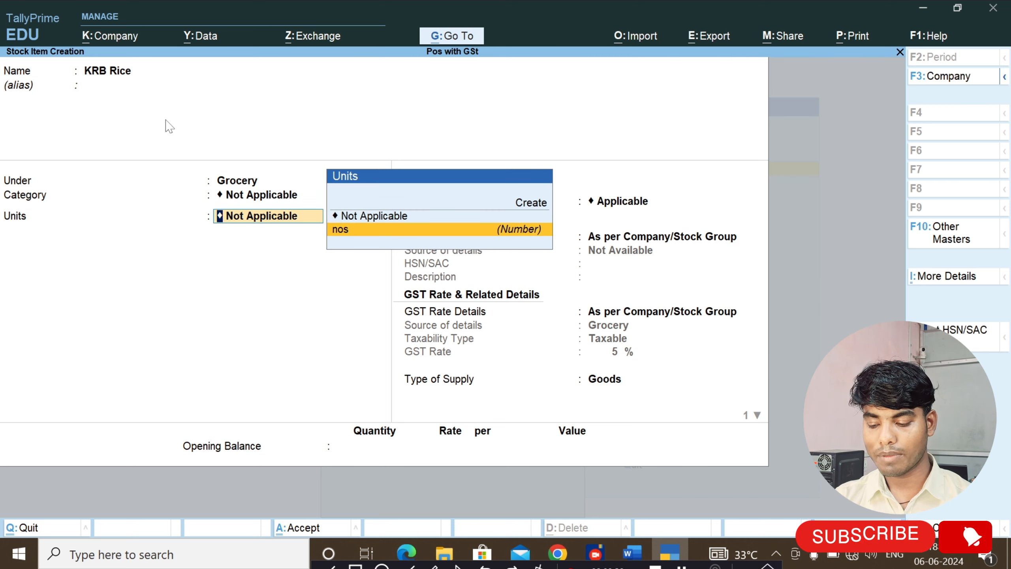
key(Up)
key(Up)
key(Return)
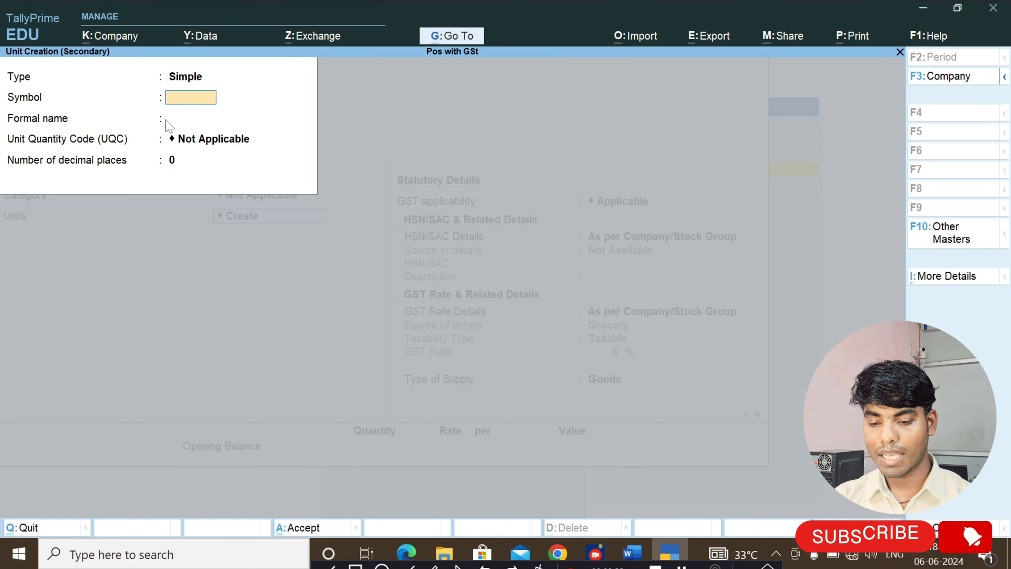
text(kgs)
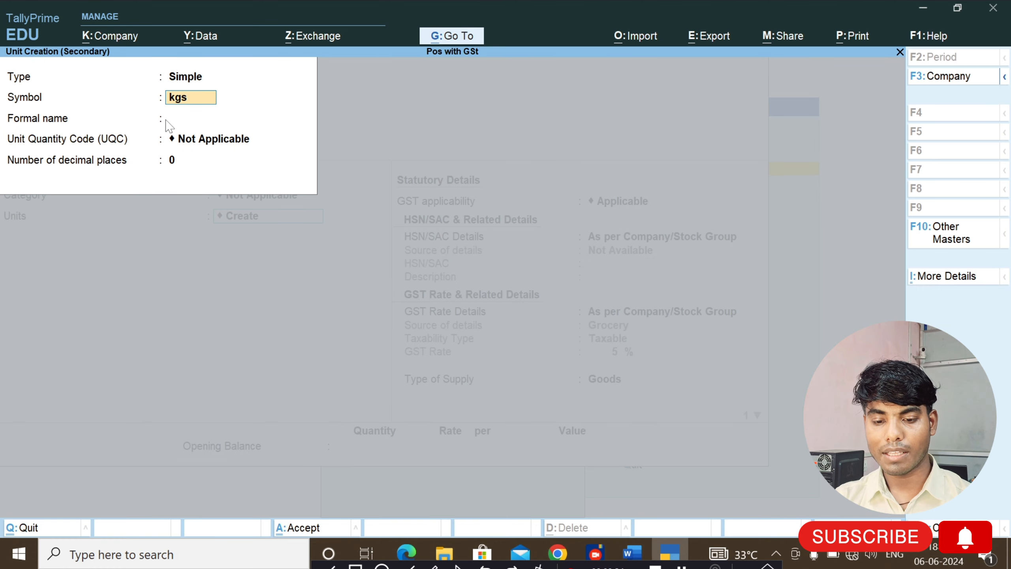
key(Return)
text(Kilo)
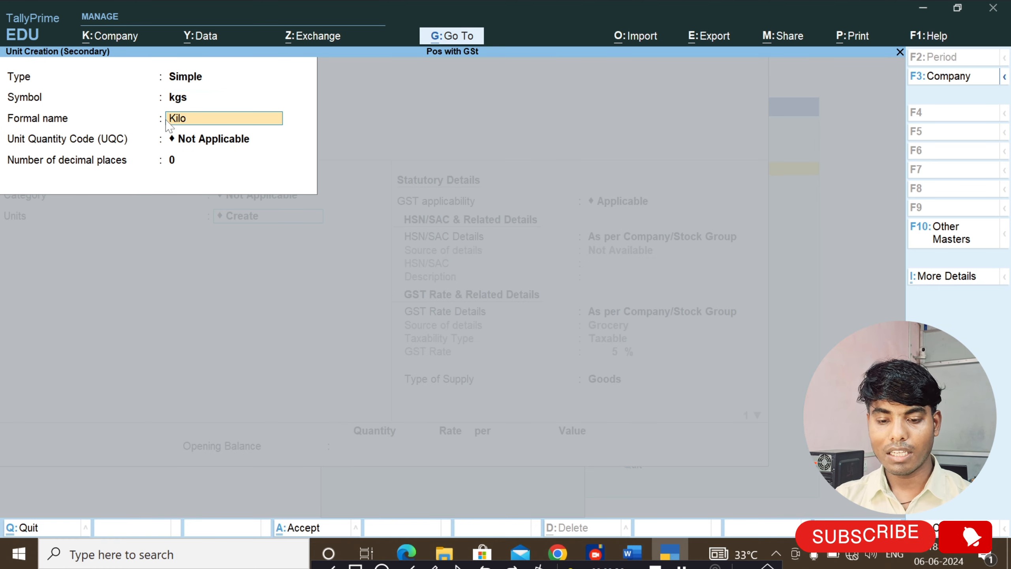
text(grams)
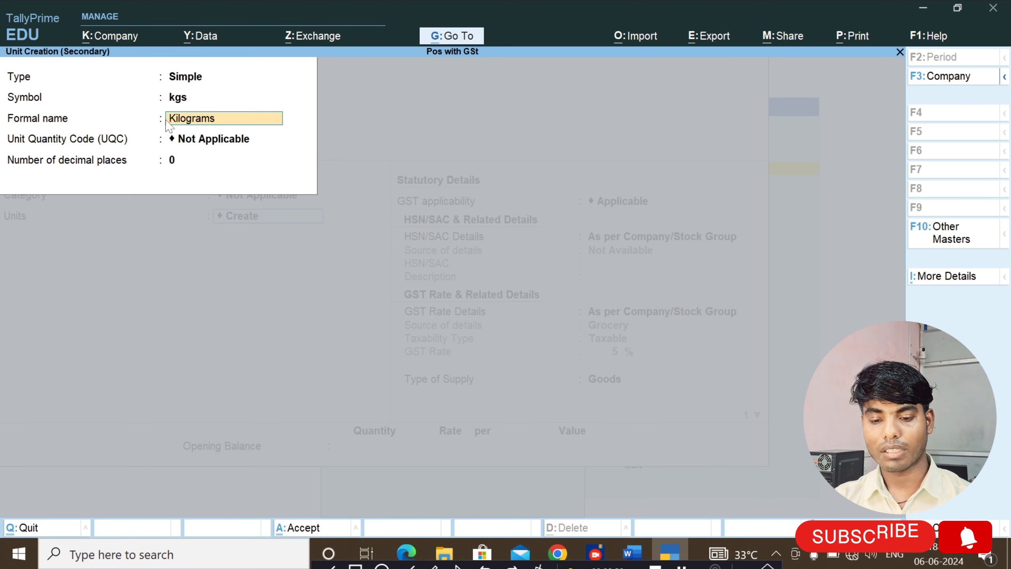
Keep the kgs unit's quantity code as Not Applicable, set its number of decimal places to 1, and save the unit.
key(Return)
key(Return)
key(Return)
key(Escape)
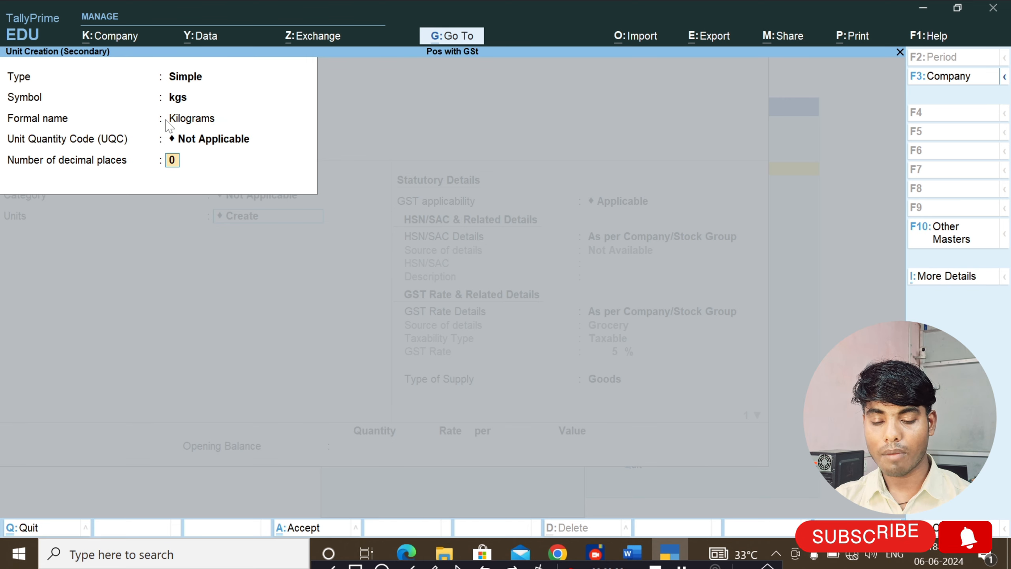
text(1)
key(Return)
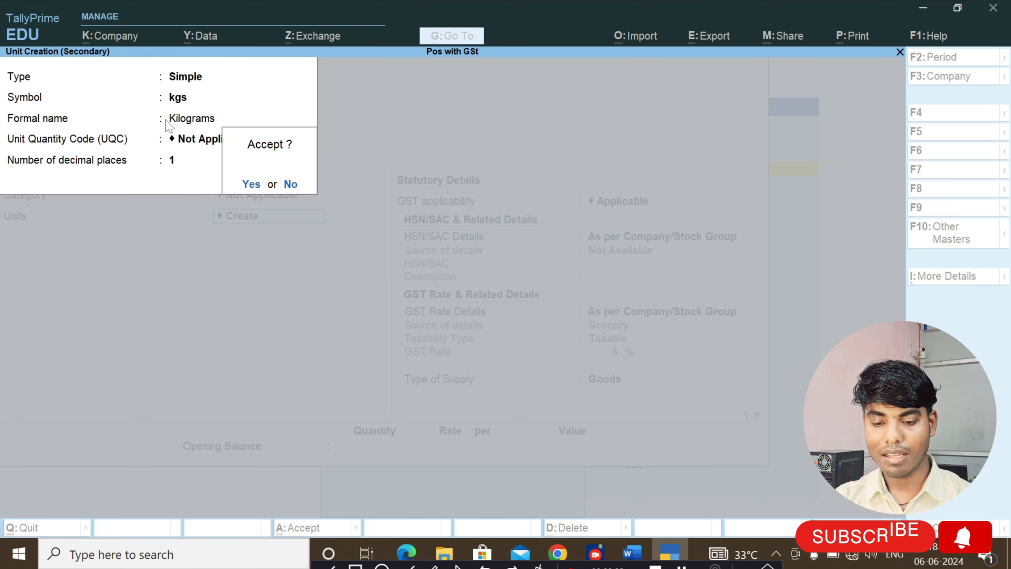
key(Return)
Enable standard rates for KRB Rice and set its standard cost to 90 per kgs, applicable from 1-Apr-24.
text(y)
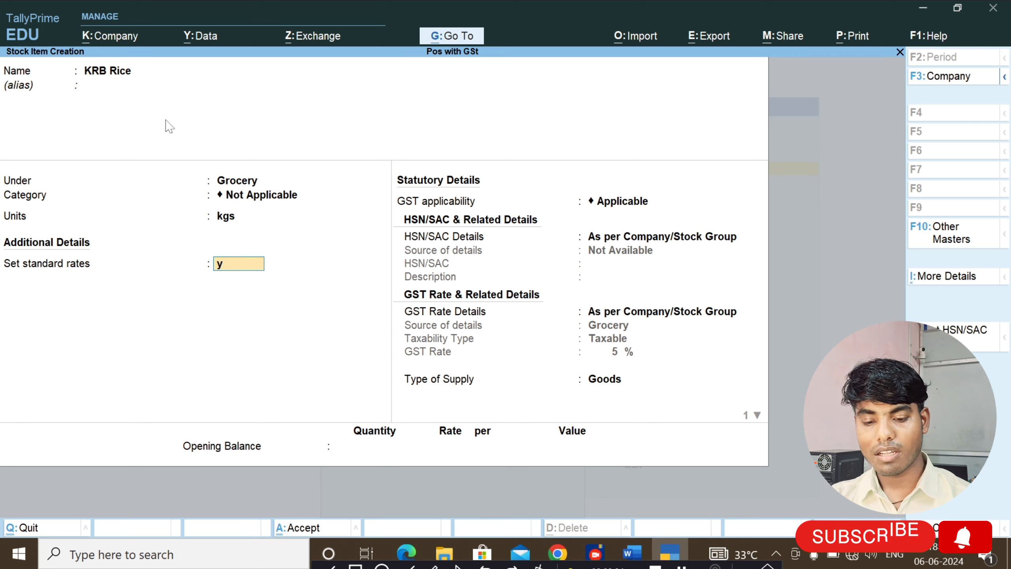
key(Return)
key(Return)
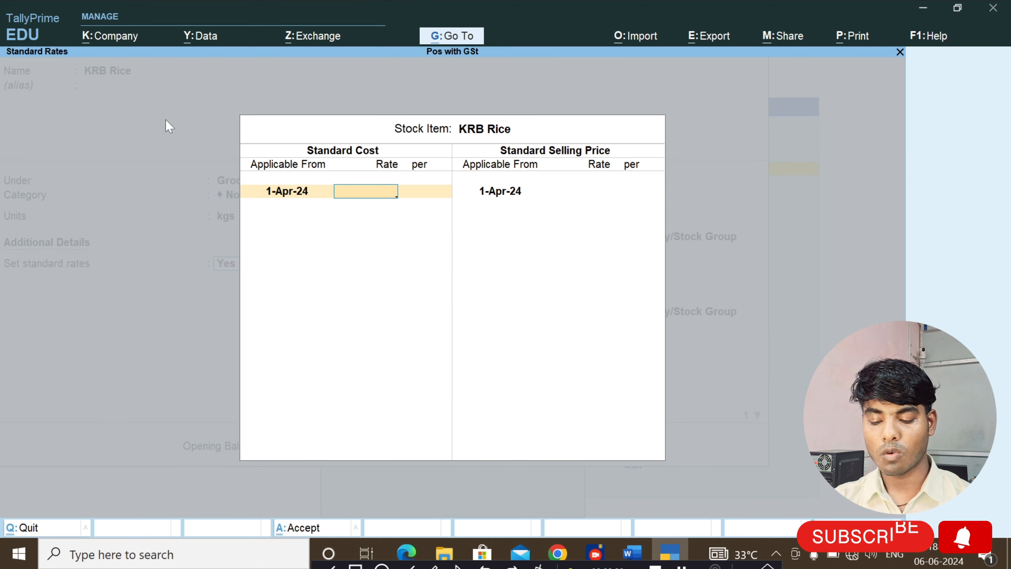
text(90)
key(Return)
key(Return)
key(Return)
key(Return)
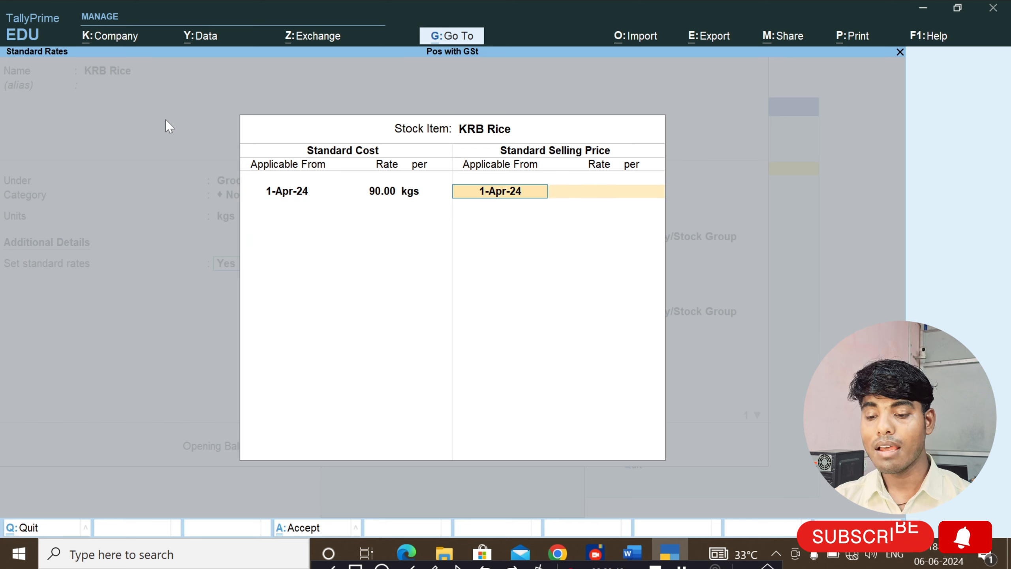
Set KRB Rice's standard selling price to 100, applicable from 1-Apr-24, and save the item with its GST details as per Company/Stock Group.
text(100)
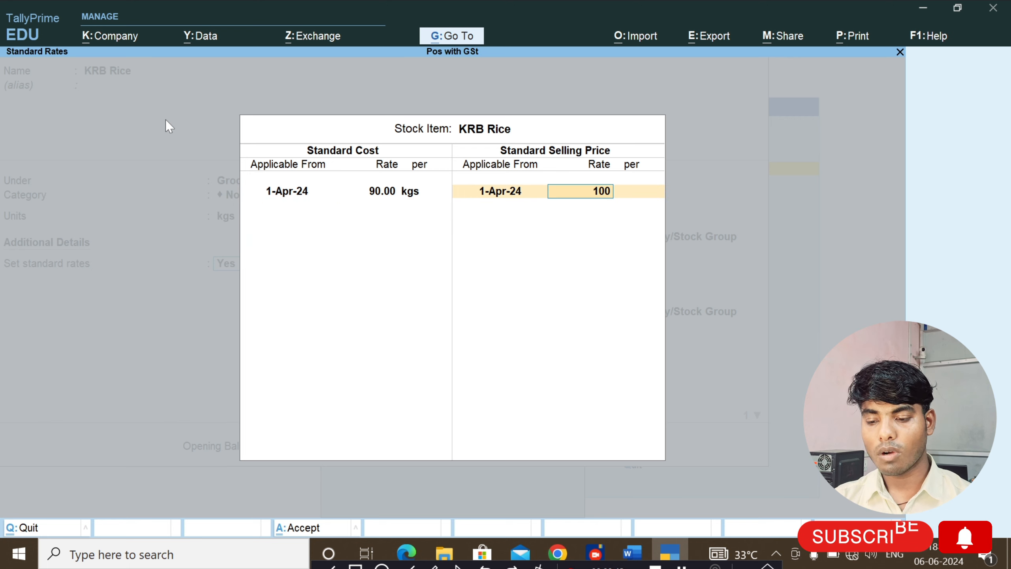
key(Return)
key(Return)
key(Return)
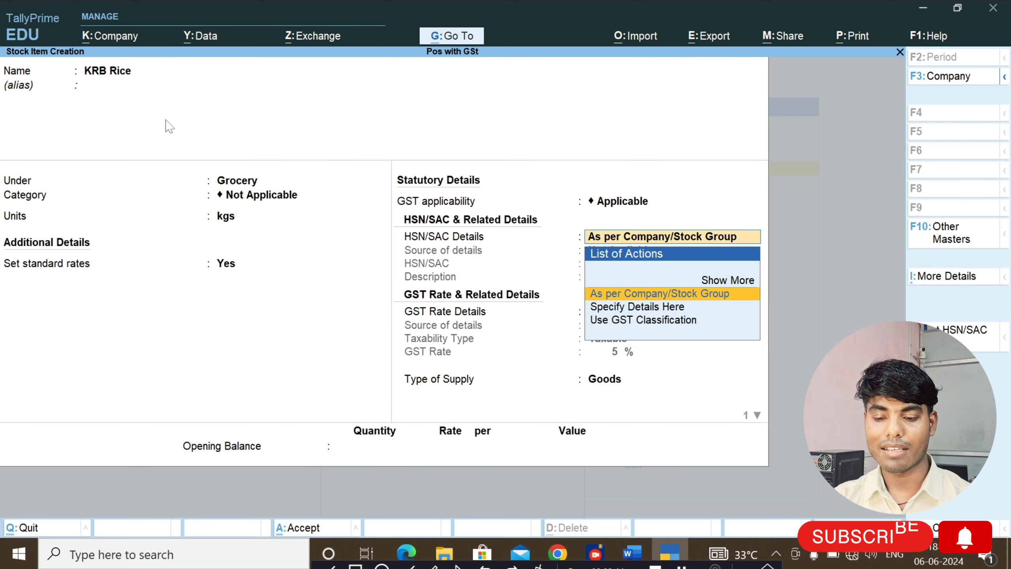
key(ctrl+a)
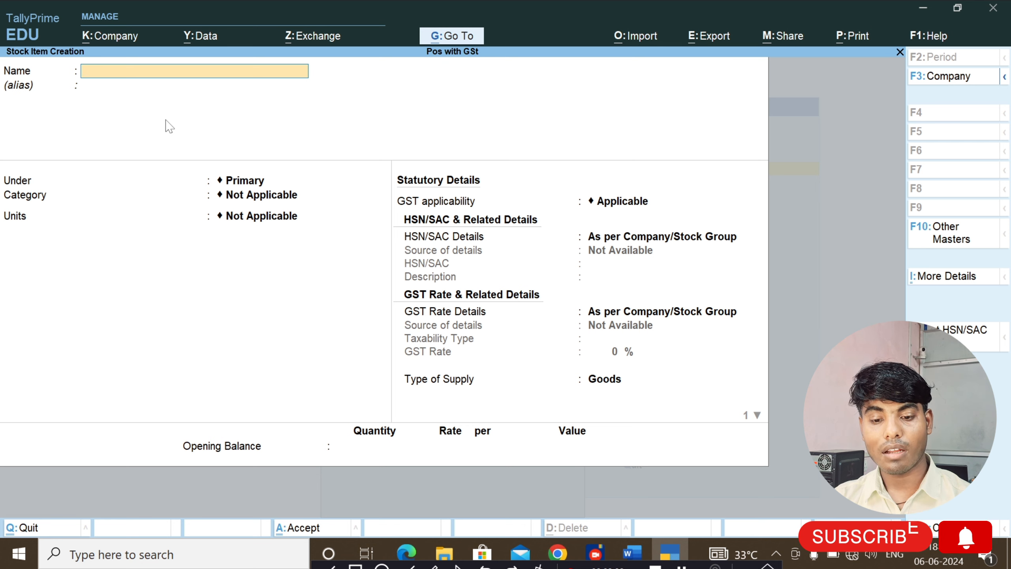
Leave stock item creation and open the existing stock item Dell Laptop I7 for alteration.
key(Escape)
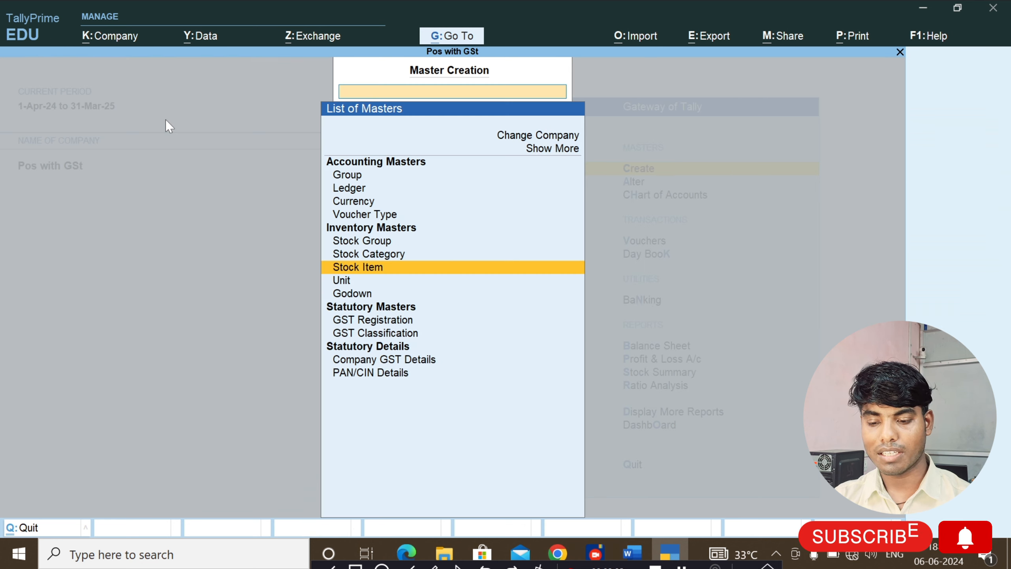
key(Escape)
key(Down)
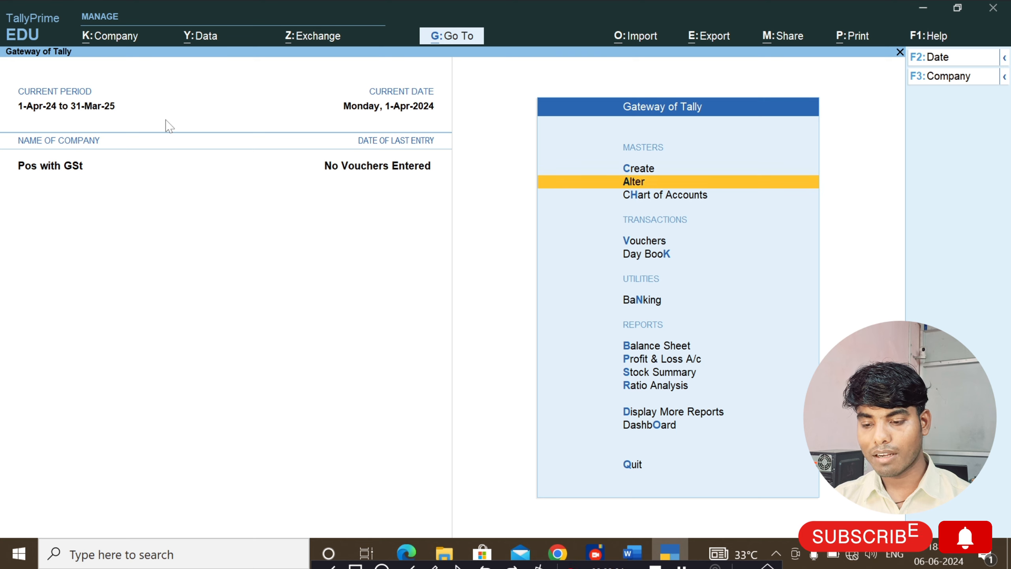
key(Return)
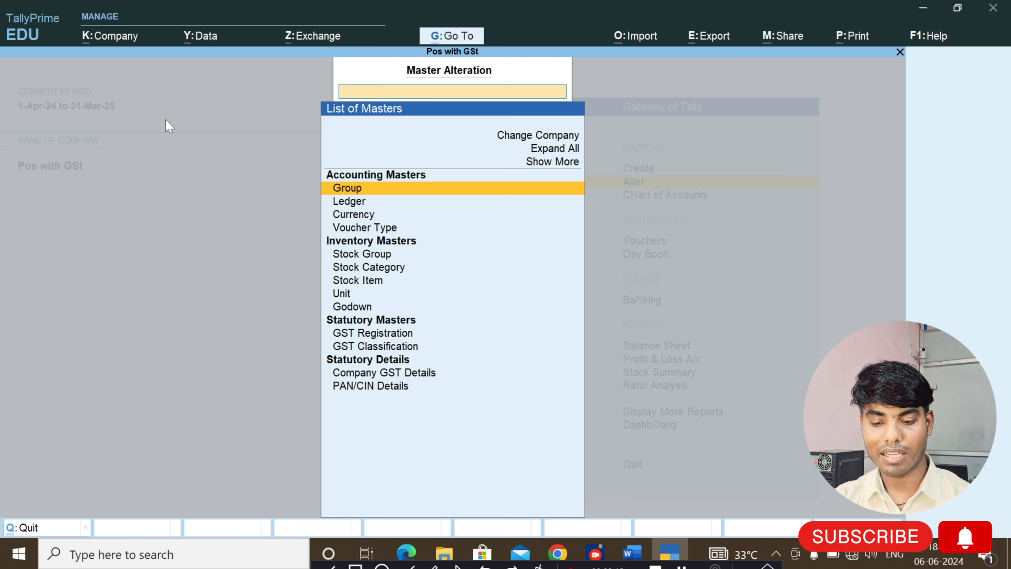
key(Down)
key(Down)
key(Down)
key(Down)
key(Down)
key(Down)
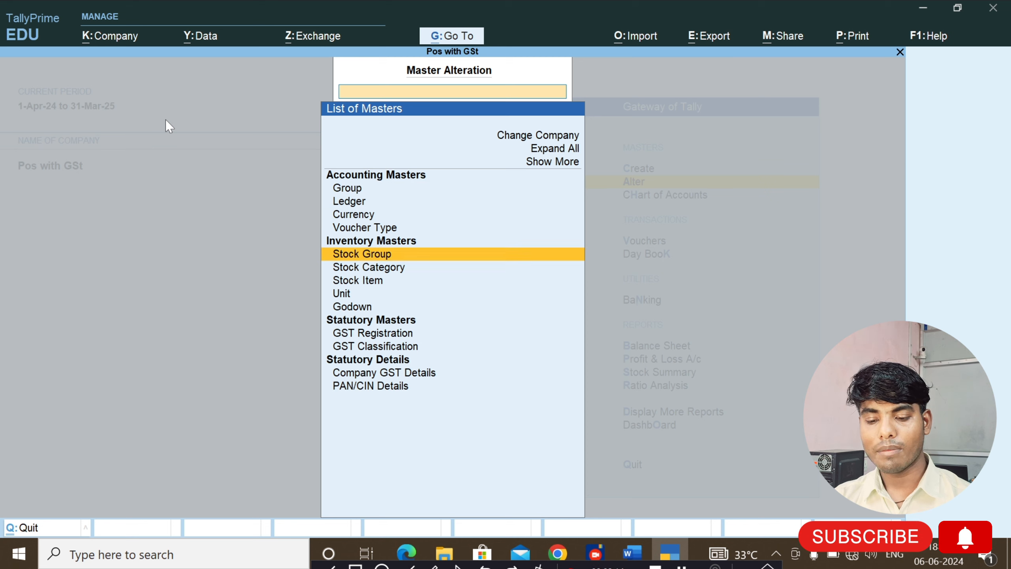
key(Return)
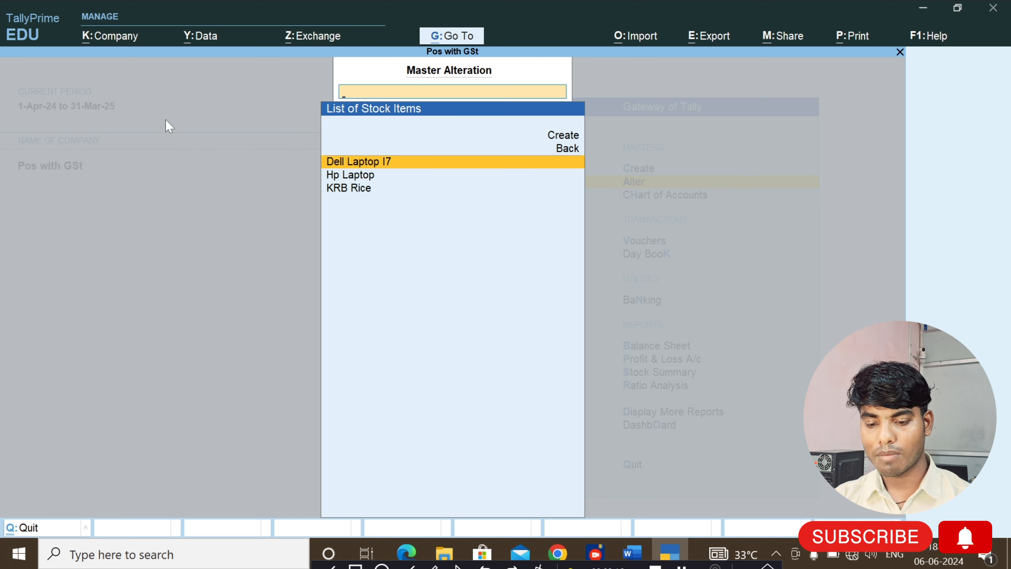
key(Return)
key(Return)
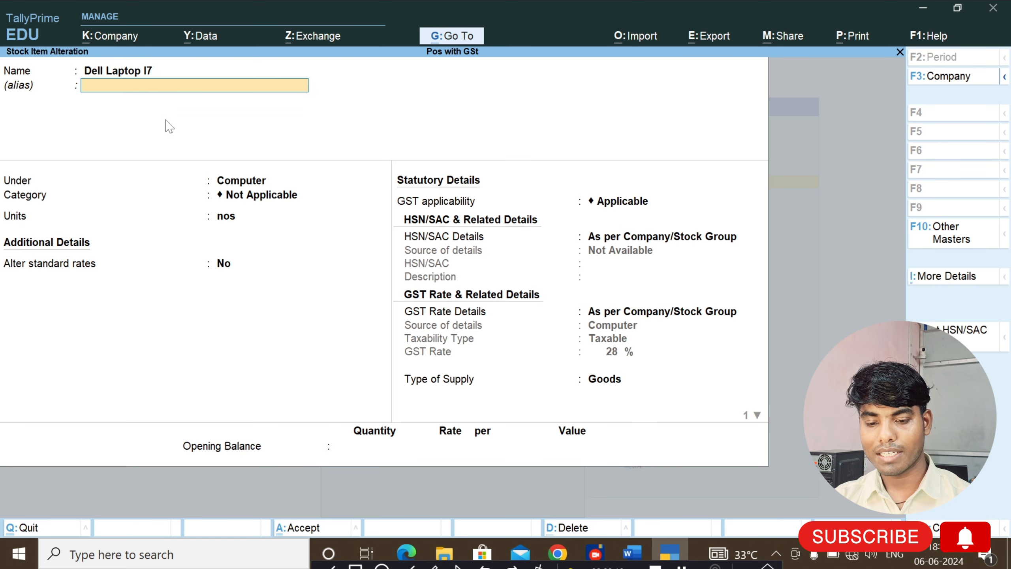
Keep Dell Laptop I7's group, category and units, and choose to alter its standard rates.
key(Return)
key(Return)
key(Return)
key(Return)
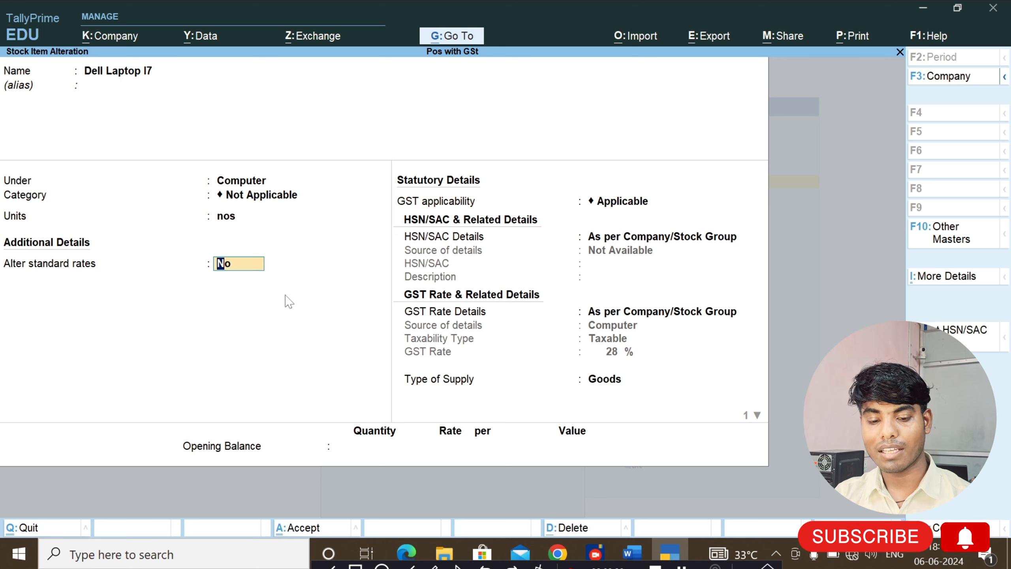
text(y)
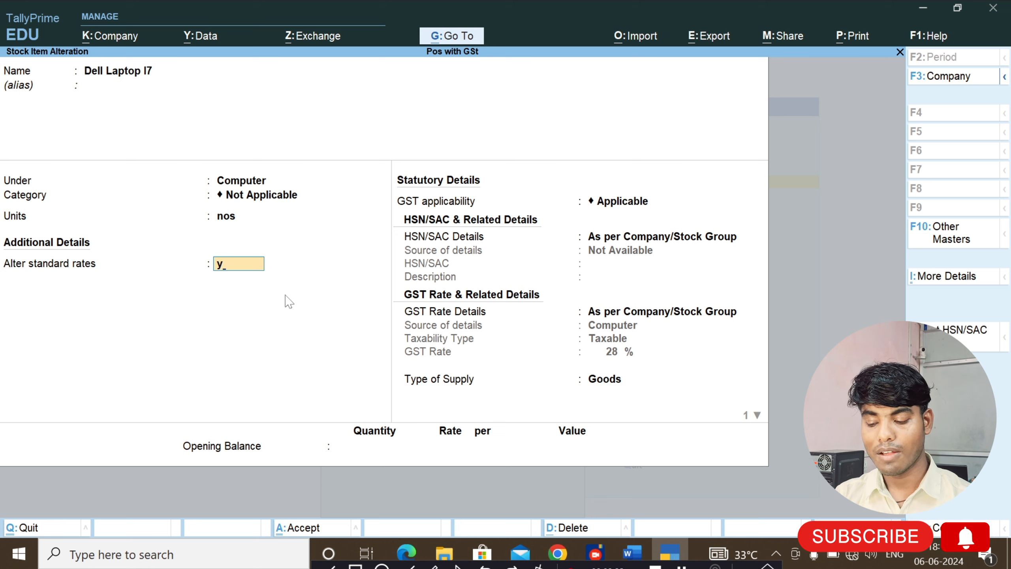
key(Return)
key(Return)
Set Dell Laptop I7's standard cost to 40,000 per nos, applicable from 1-Apr-24.
key(BackSpace)
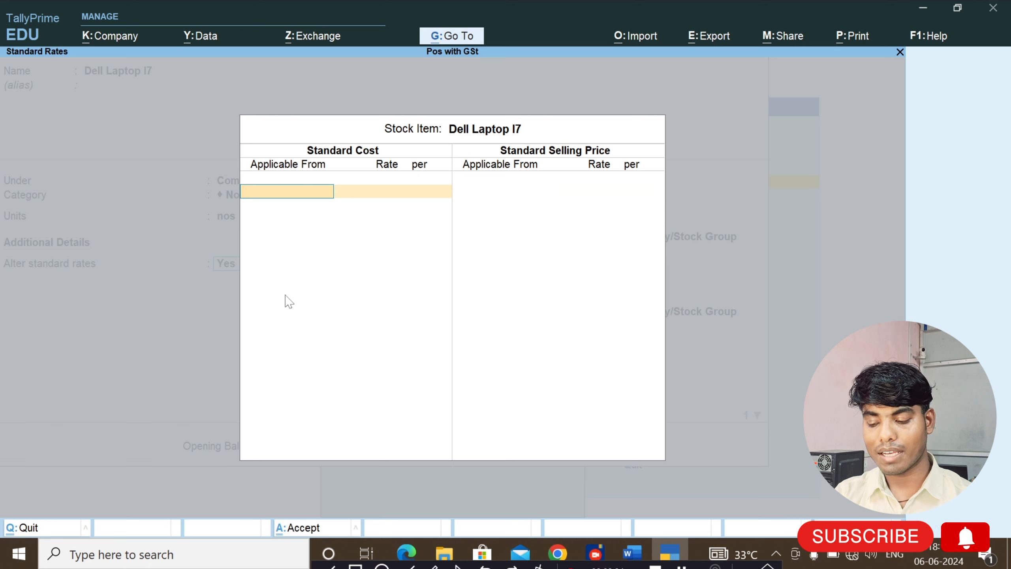
text(1)
key(Return)
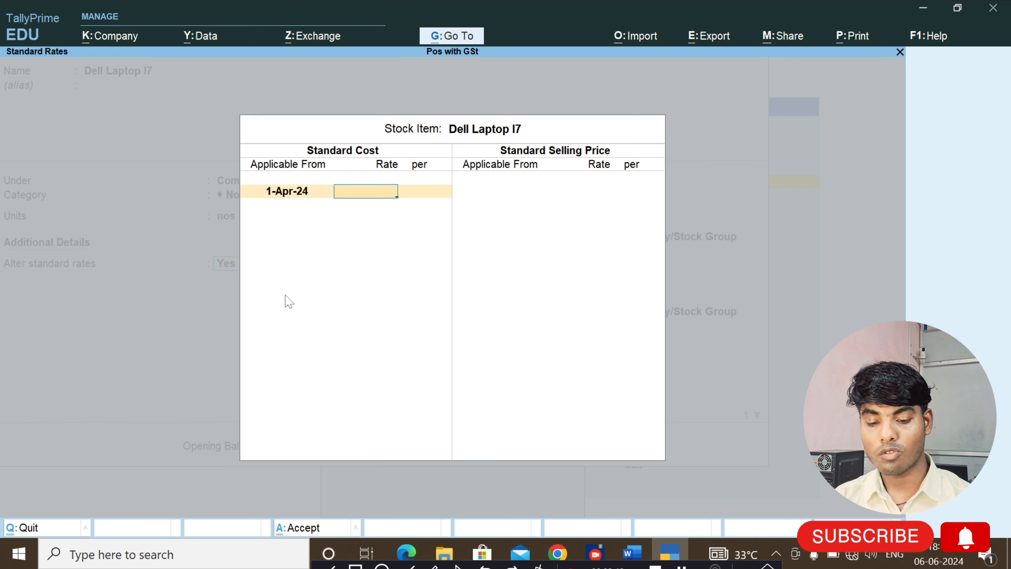
text(4000)
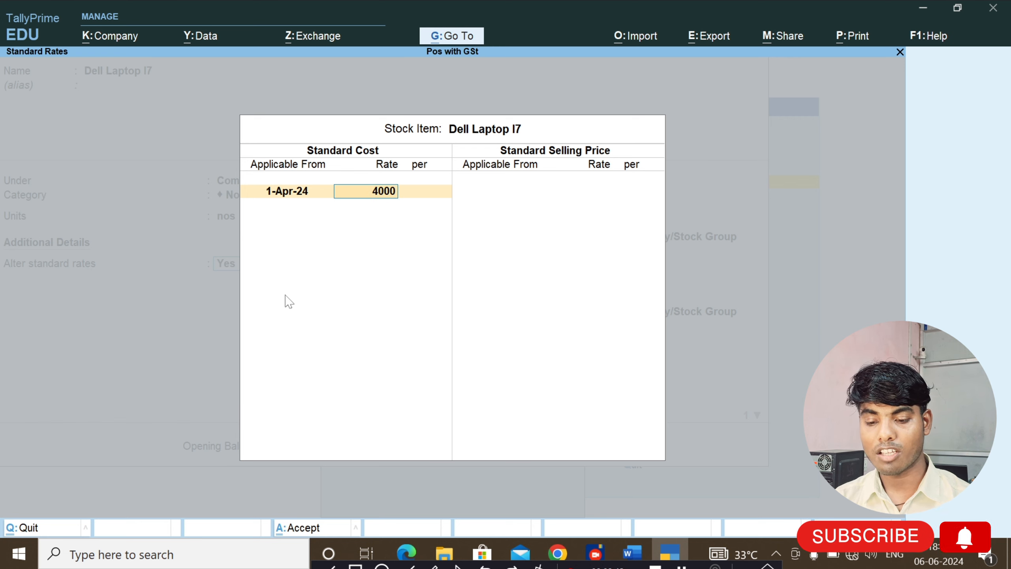
text(0)
key(Return)
key(Return)
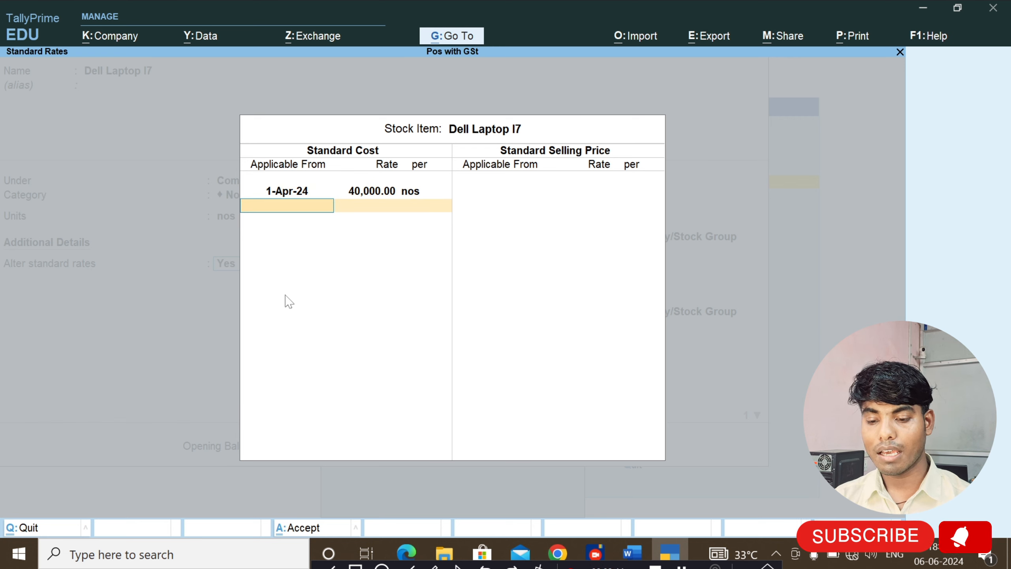
key(Return)
key(Return)
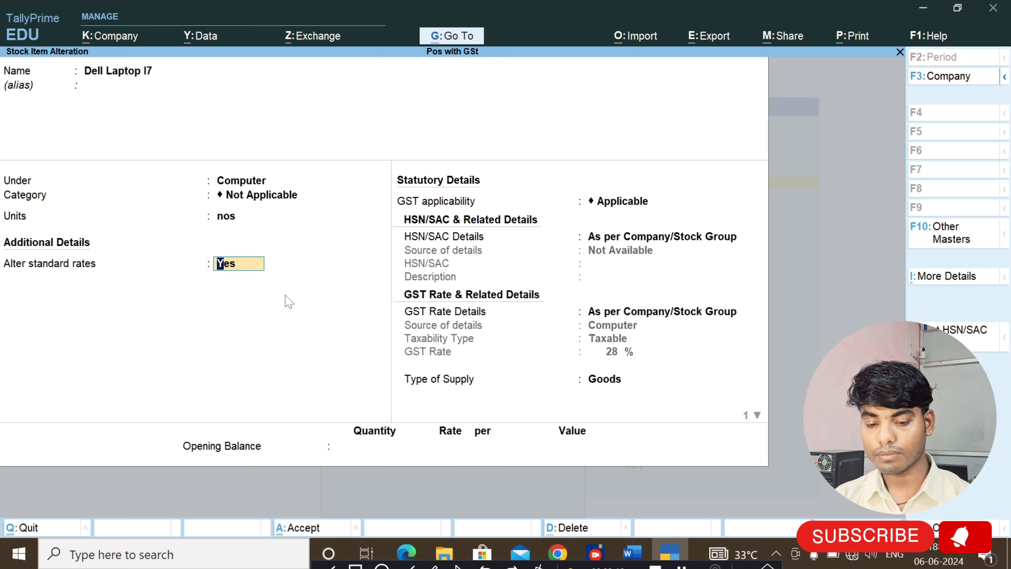
Reopen Dell Laptop I7's standard rates, set the standard selling price to 42,000 applicable from 1-Apr-24, and save the item.
key(Return)
key(Return)
key(Return)
key(Return)
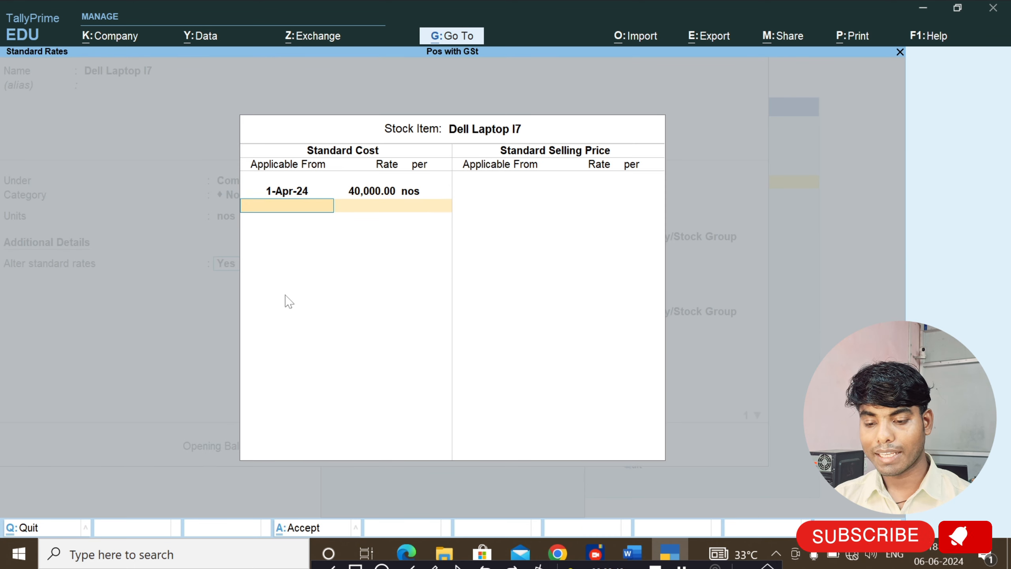
key(Return)
text(1)
key(Return)
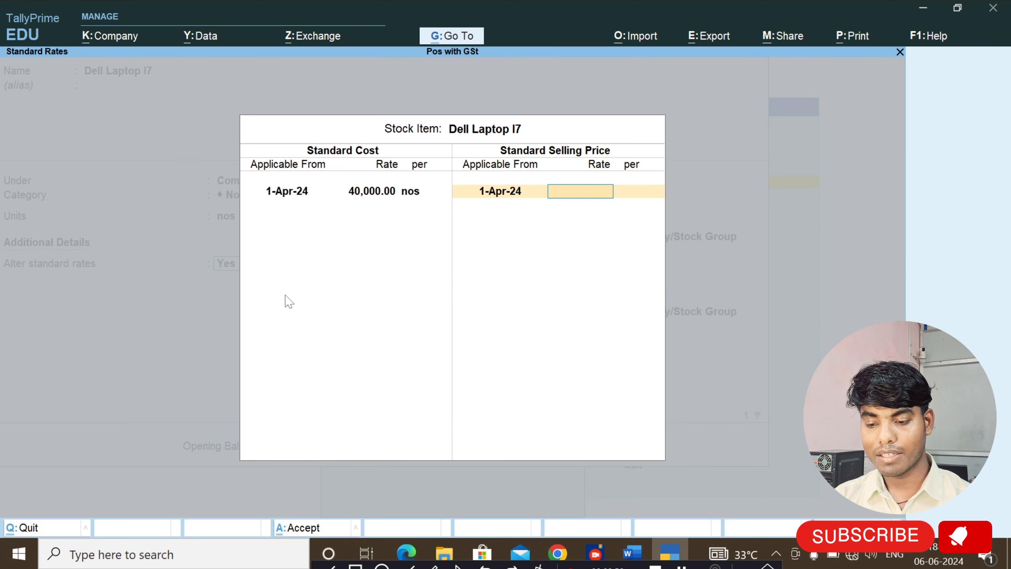
text(42000)
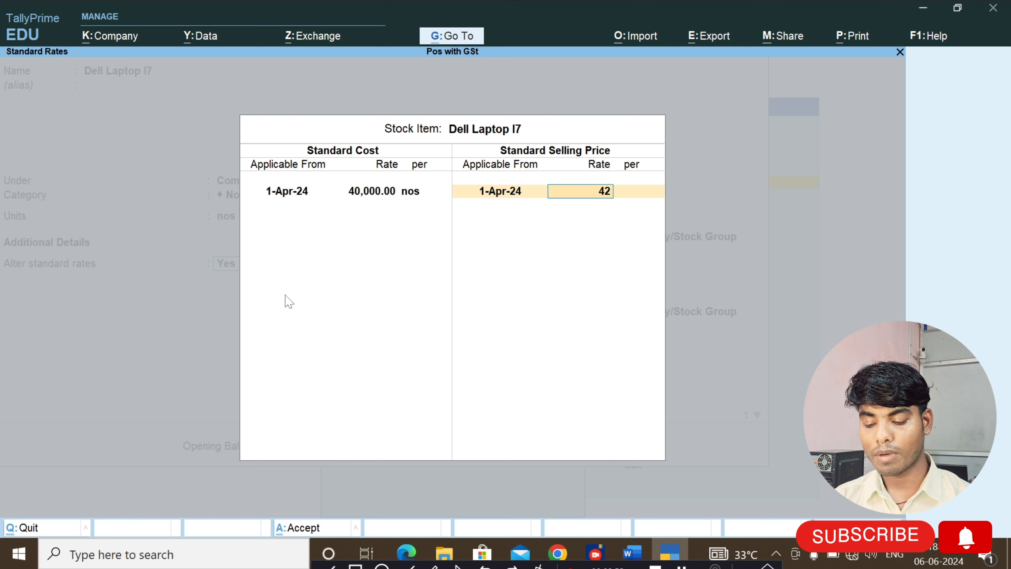
key(Return)
key(Return)
key(Return)
key(Return)
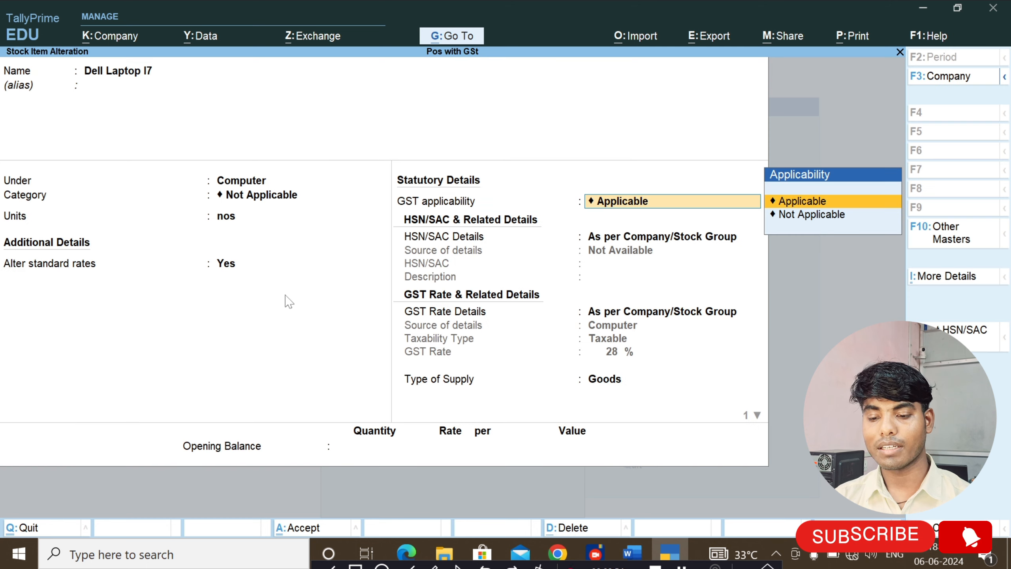
key(ctrl+a)
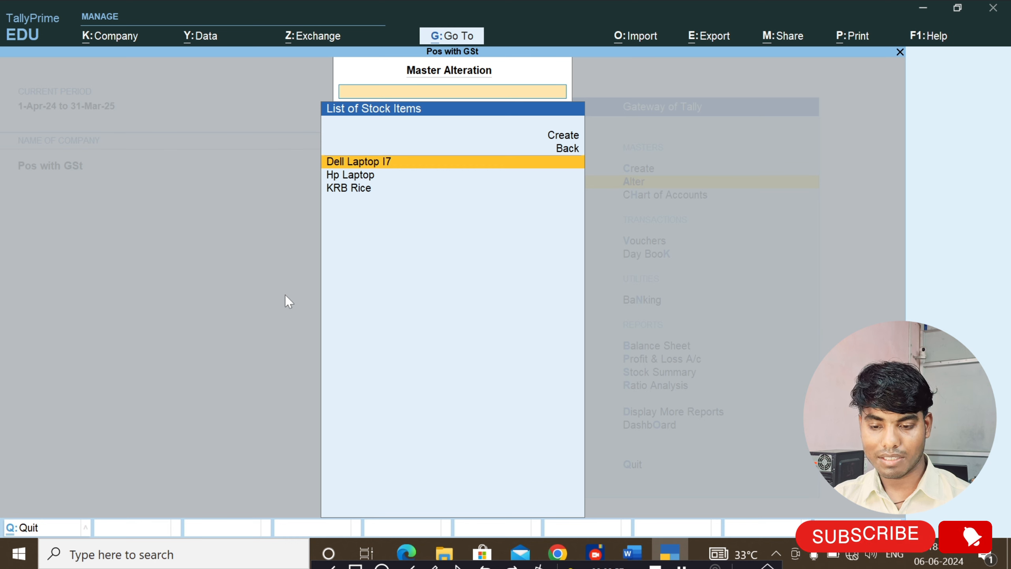
Leave stock item alteration and start creating a new voucher type master.
key(Escape)
key(Escape)
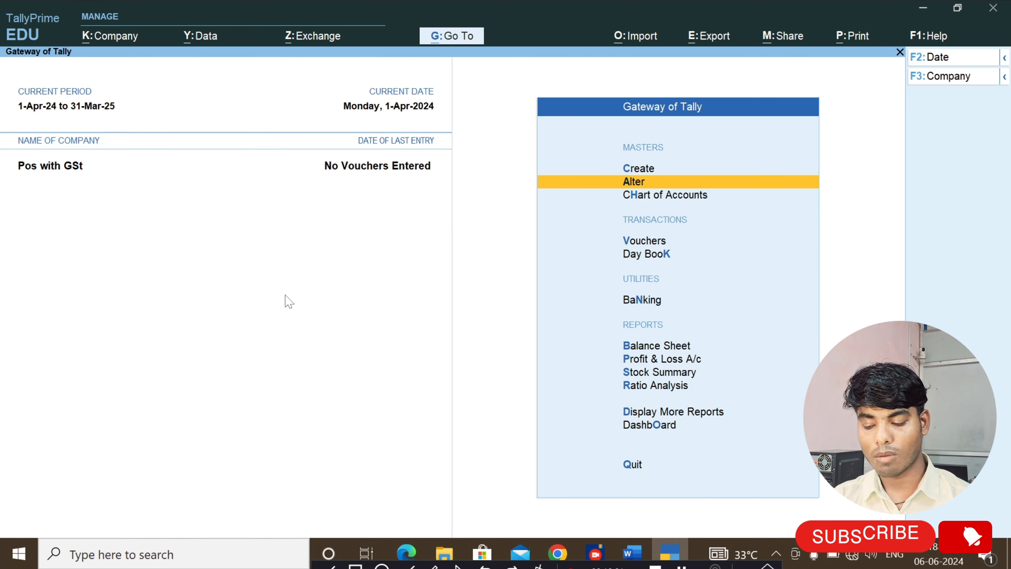
key(Up)
key(Return)
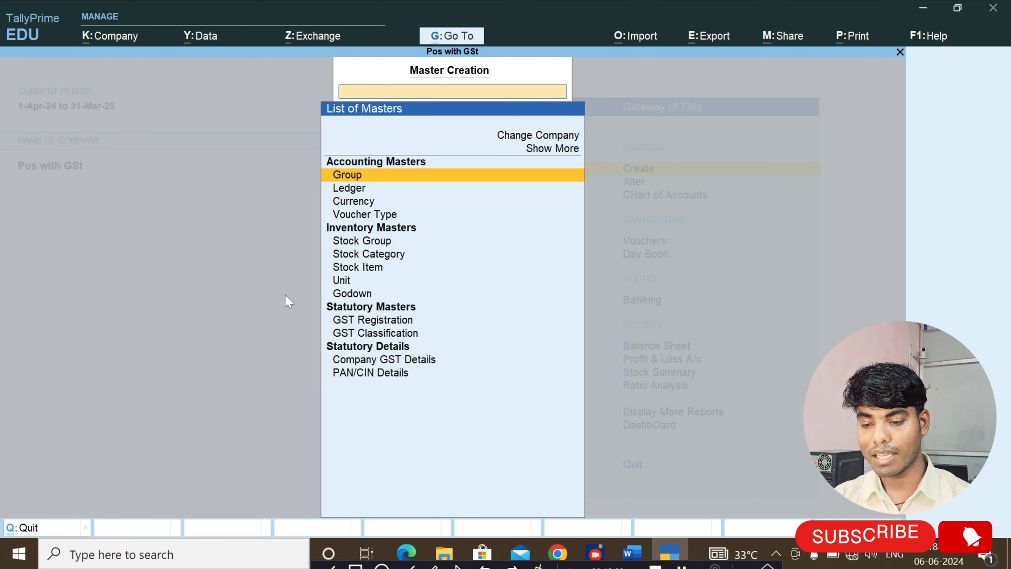
key(Down)
key(Down)
key(Down)
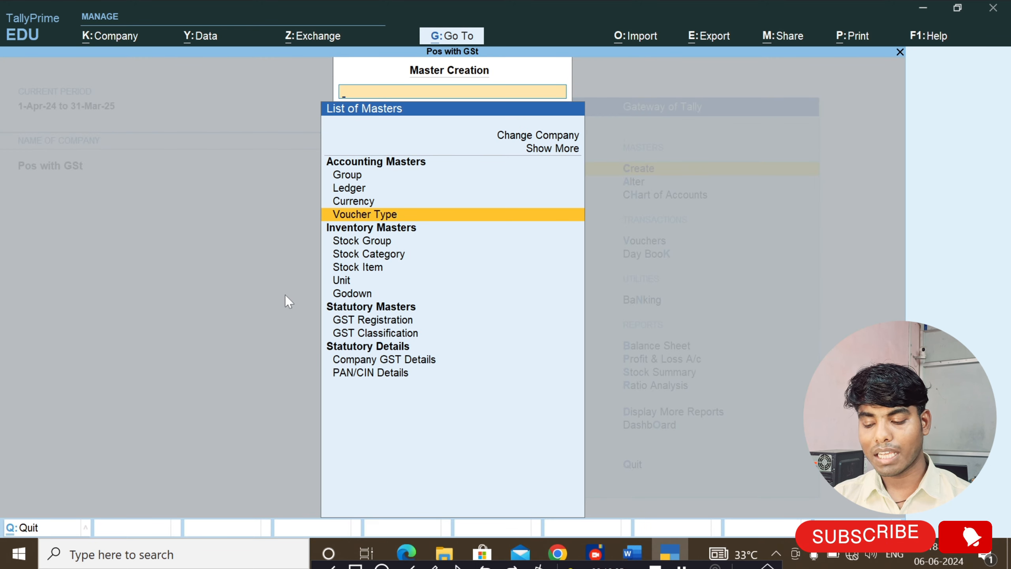
key(Return)
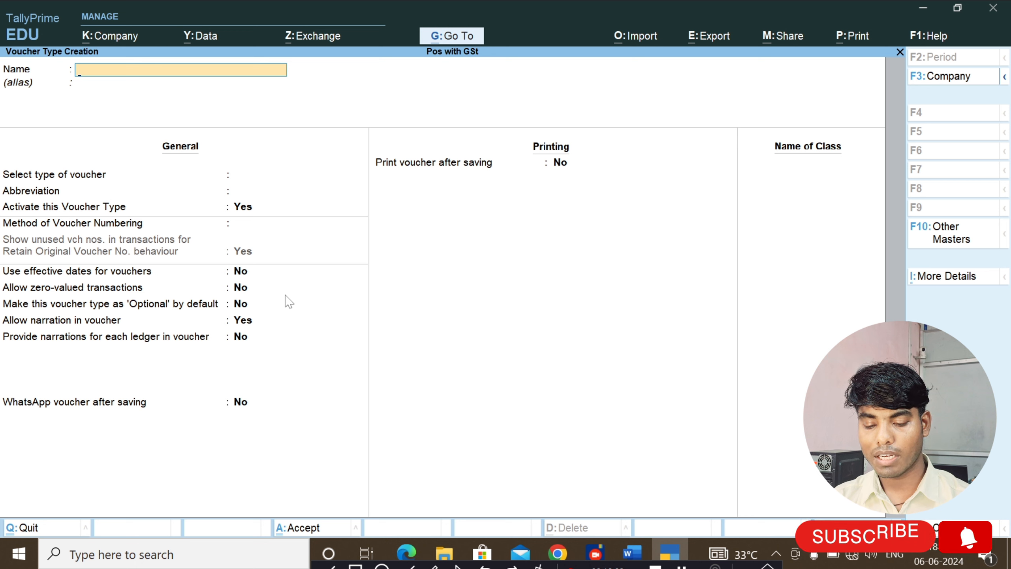
Name the new voucher type Pos Invoice and base it on the Sales voucher type.
text(Pos in)
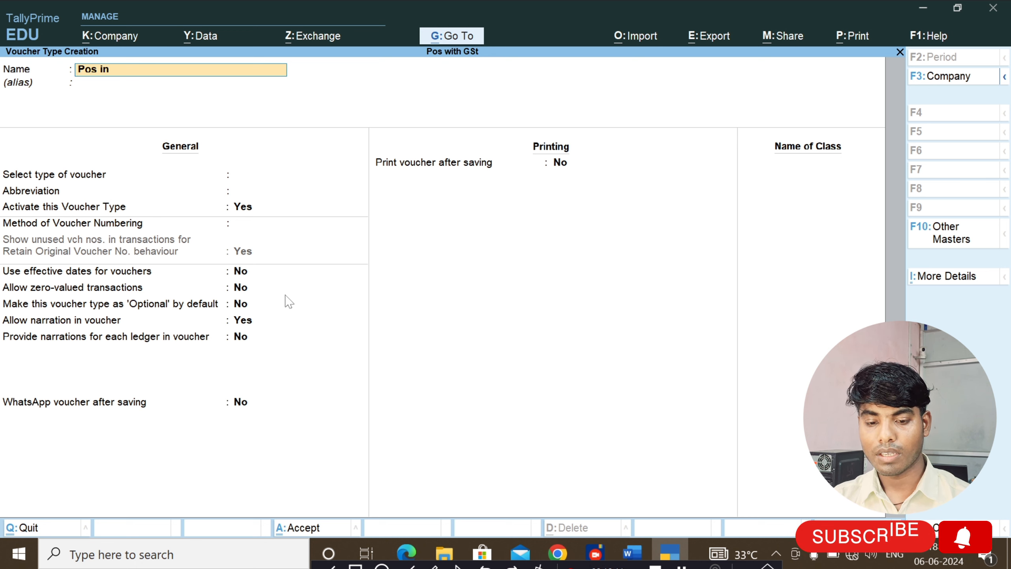
text(voic)
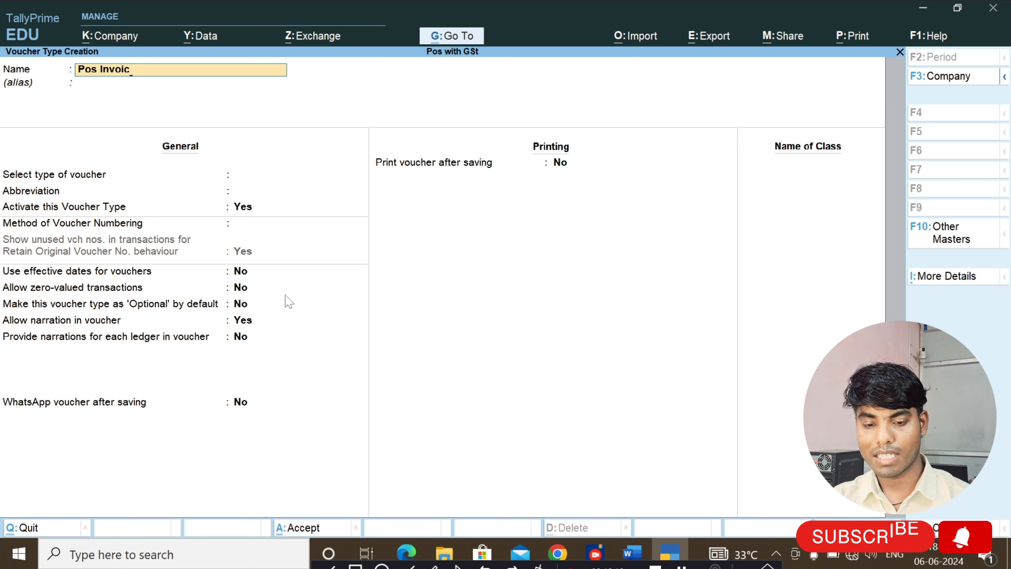
text(e)
key(Return)
key(Return)
text(Sa)
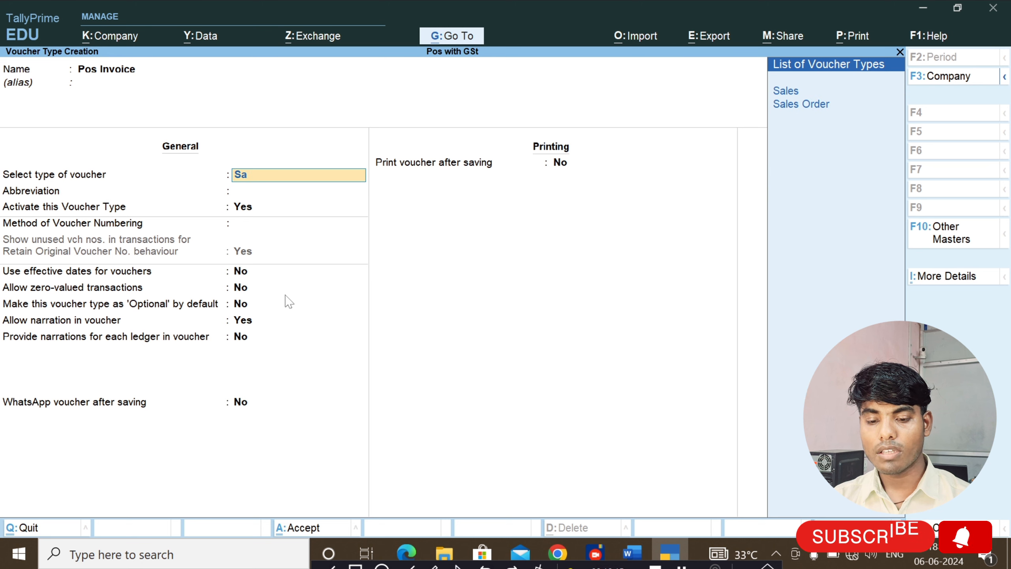
text(les)
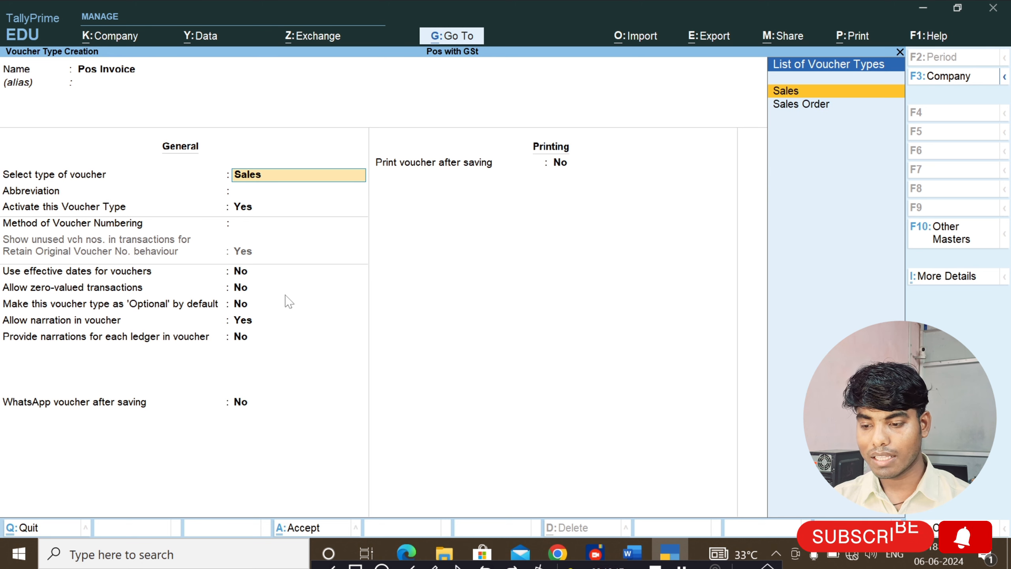
key(Return)
Keep the abbreviation Sale, automatic numbering with Retain Original Voucher No., and the remaining general defaults for Pos Invoice.
key(Return)
key(Return)
key(Return)
key(Return)
key(Return)
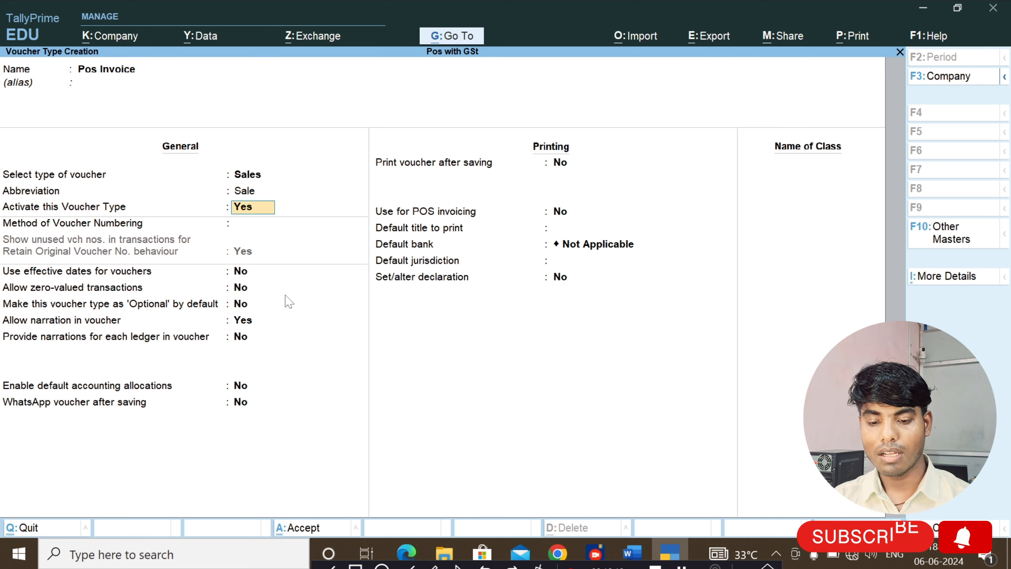
key(Return)
key(Return)
key(Return)
key(Return)
key(Return)
key(Return)
key(Return)
key(Return)
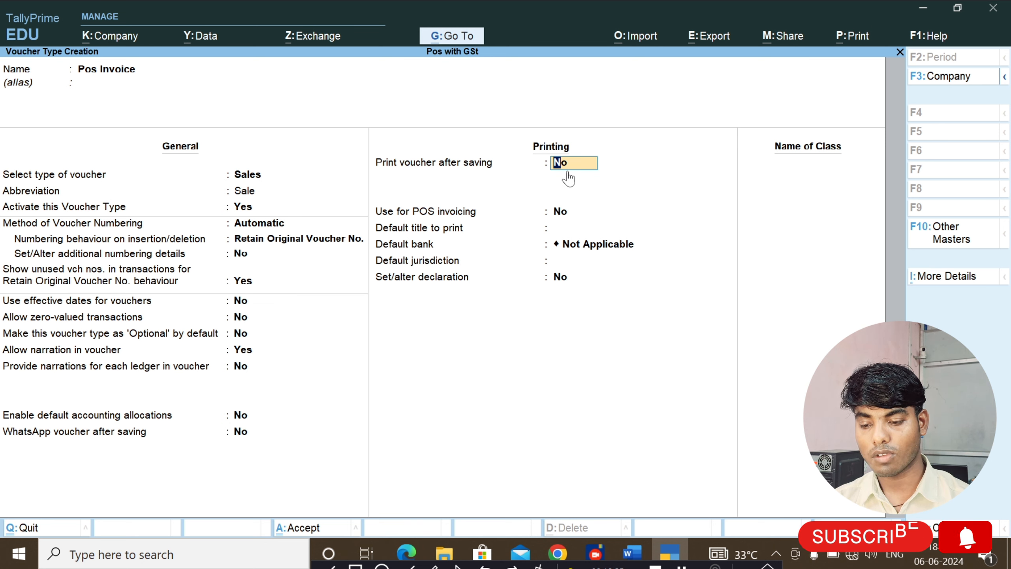
Enable printing after saving and POS invoicing for the Pos Invoice voucher type.
text(y)
key(Return)
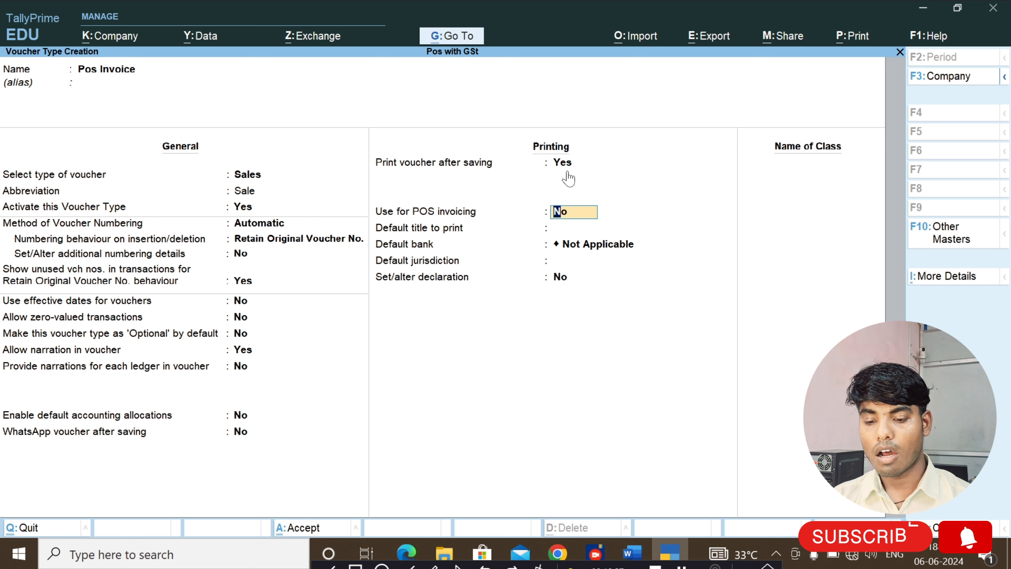
text(y)
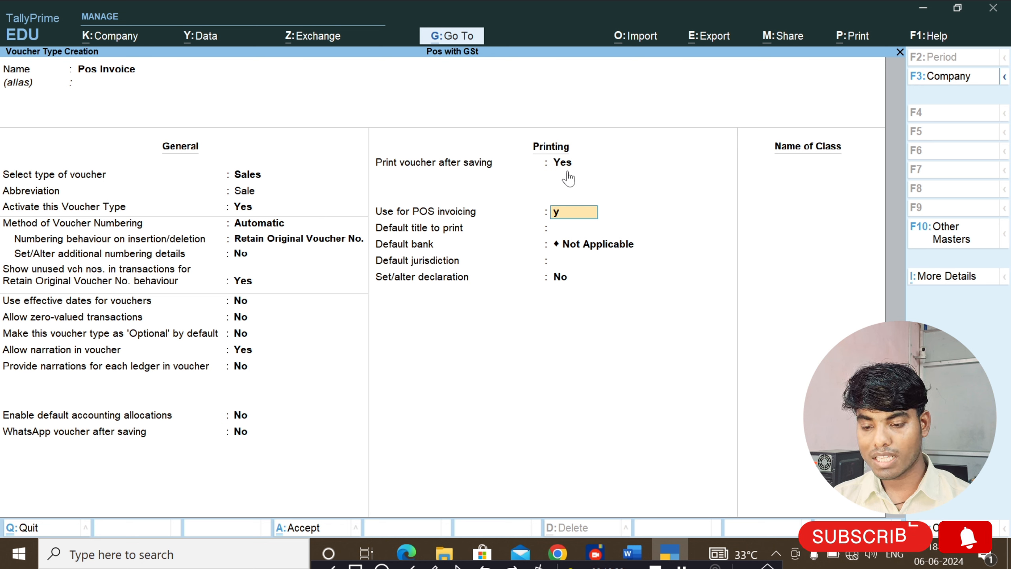
key(Return)
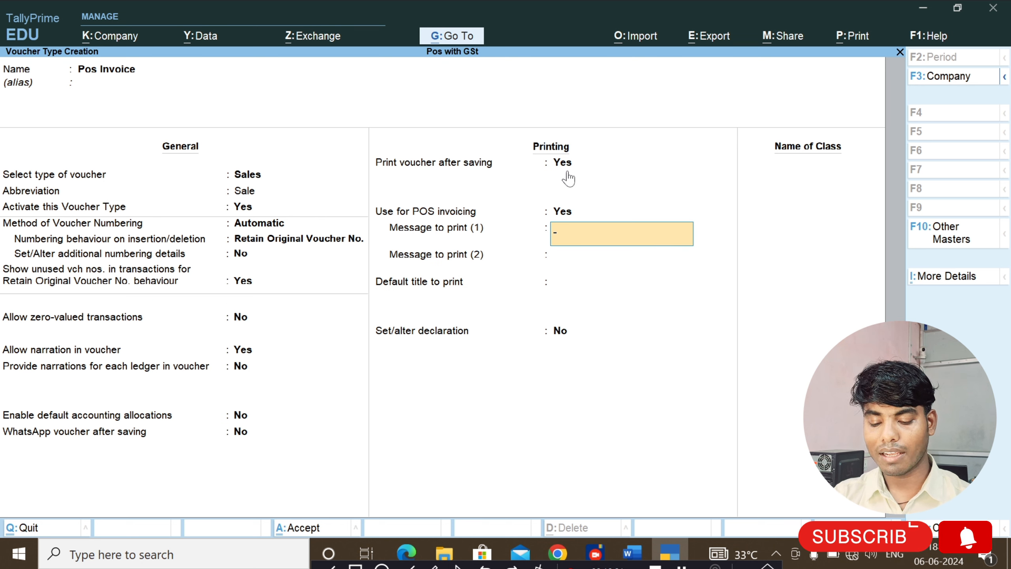
Set the first message to print to "thank for purchase".
text(thank)
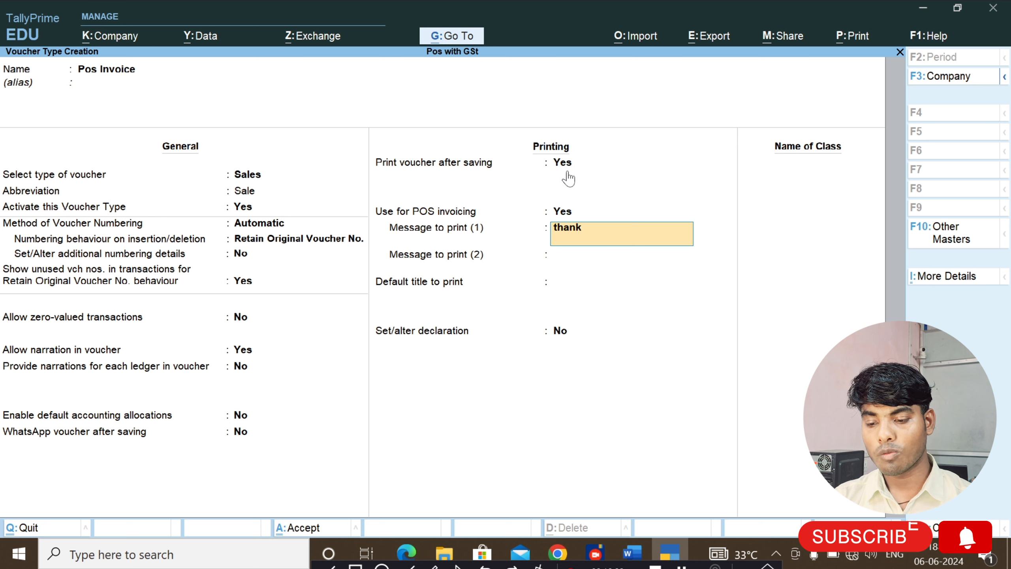
text( fro)
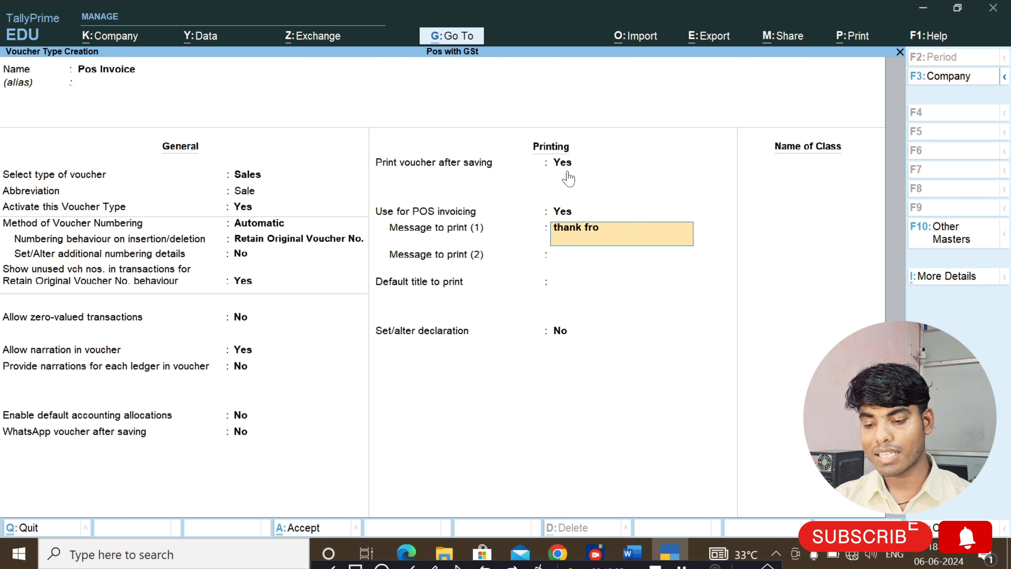
key(BackSpace)
text(o)
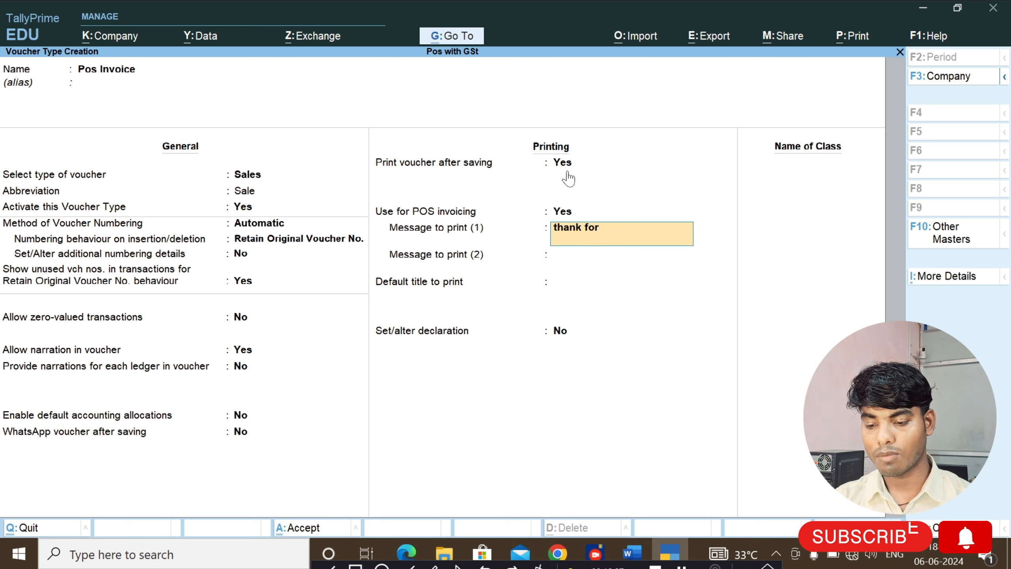
text(r pu)
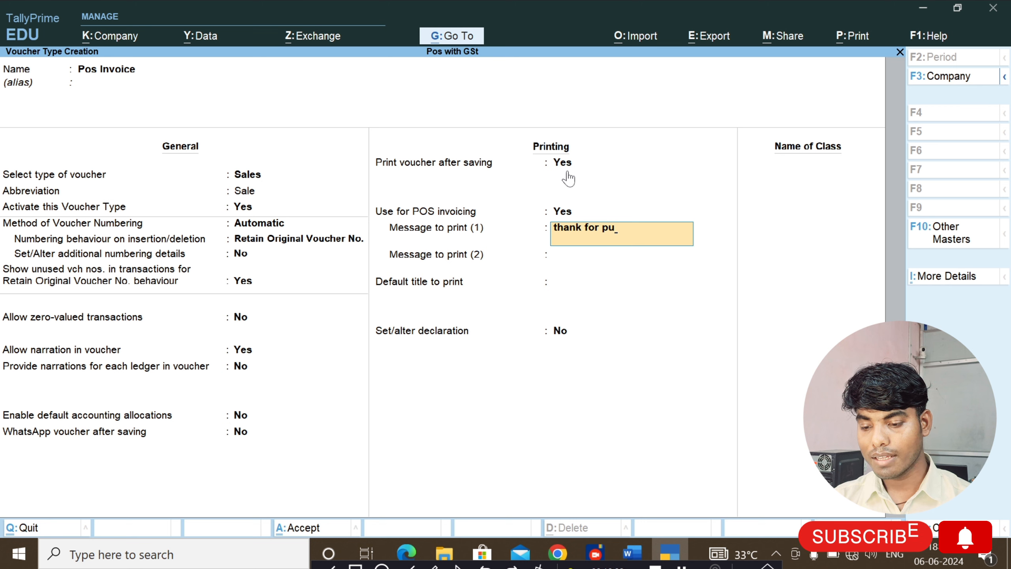
text(rchase)
key(Return)
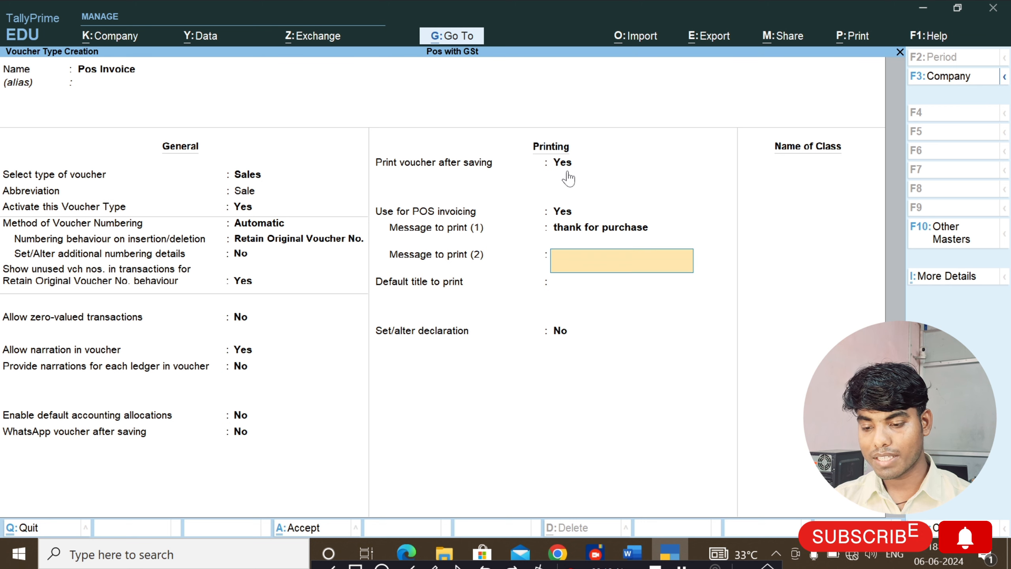
Set the second message to print to "visit agians..".
key(Return)
key(BackSpace)
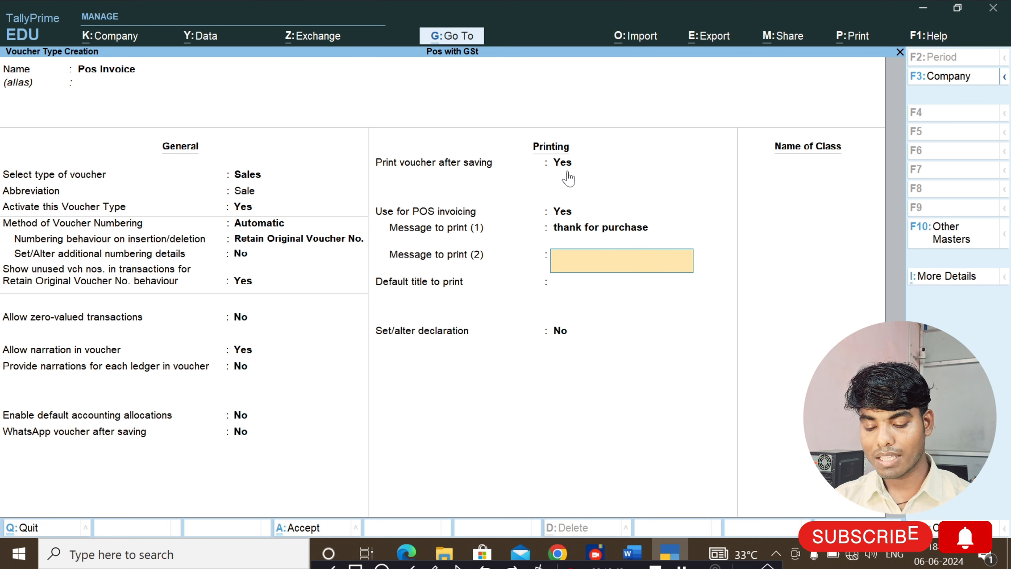
text(visi)
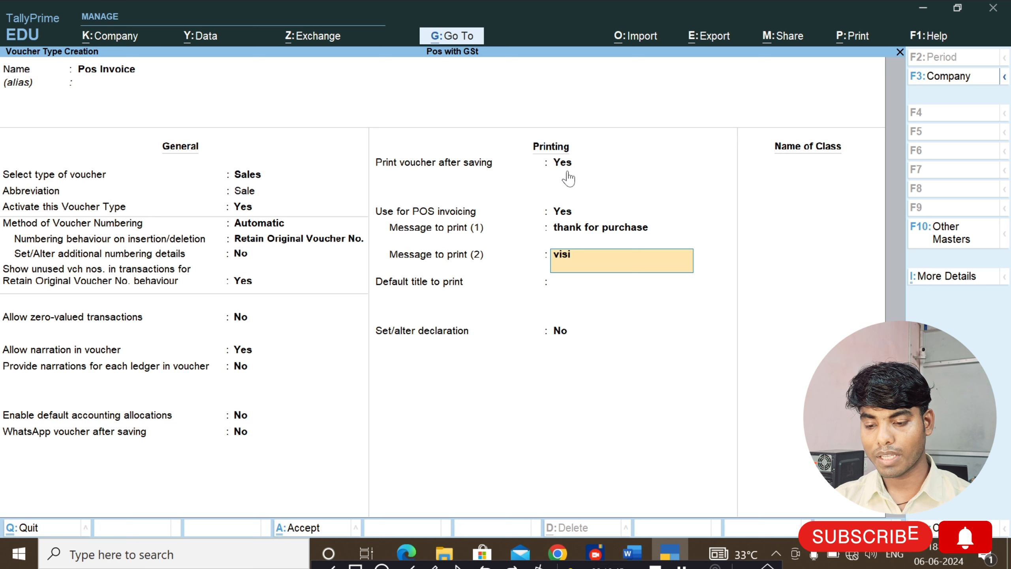
text(te)
key(BackSpace)
text(agians..)
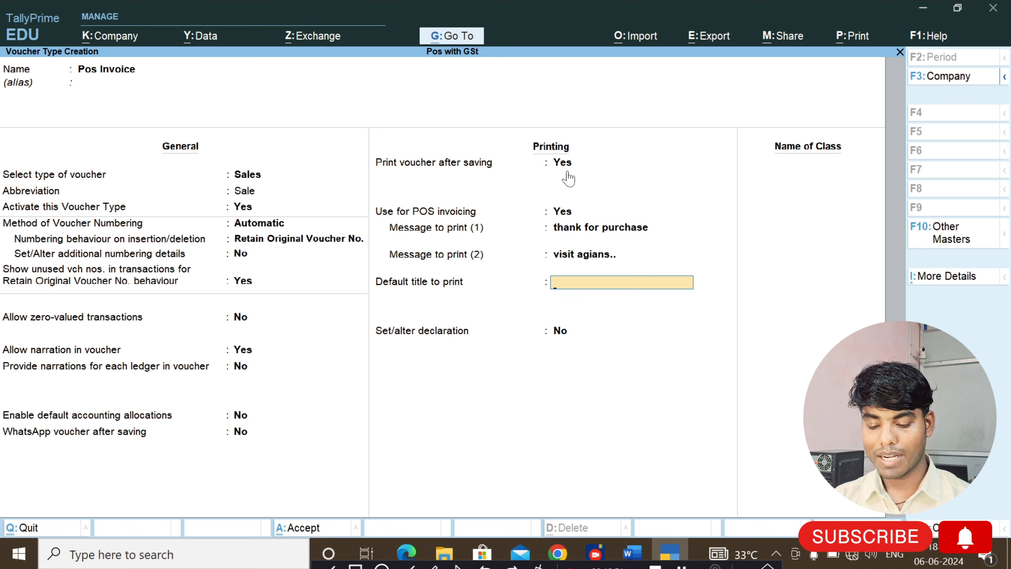
Set the default title to print to "Technosys Computer Instiute".
text(Technos)
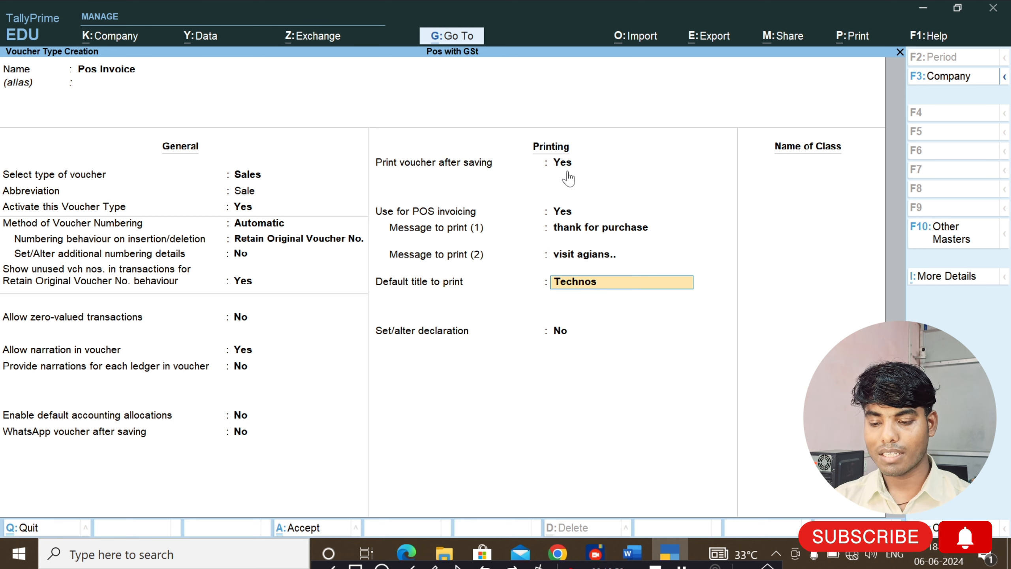
text(ys Compu)
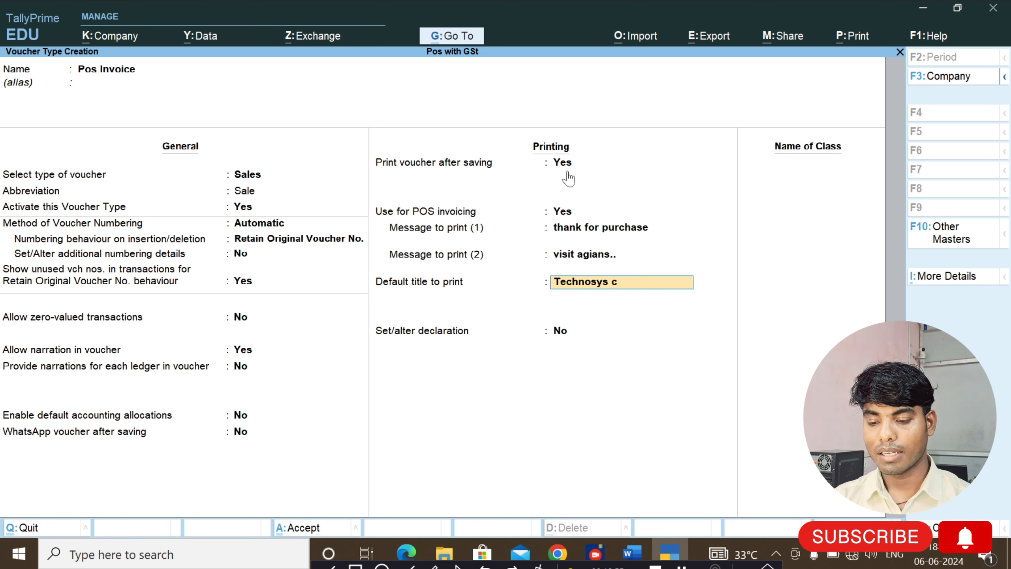
text(ter instiy)
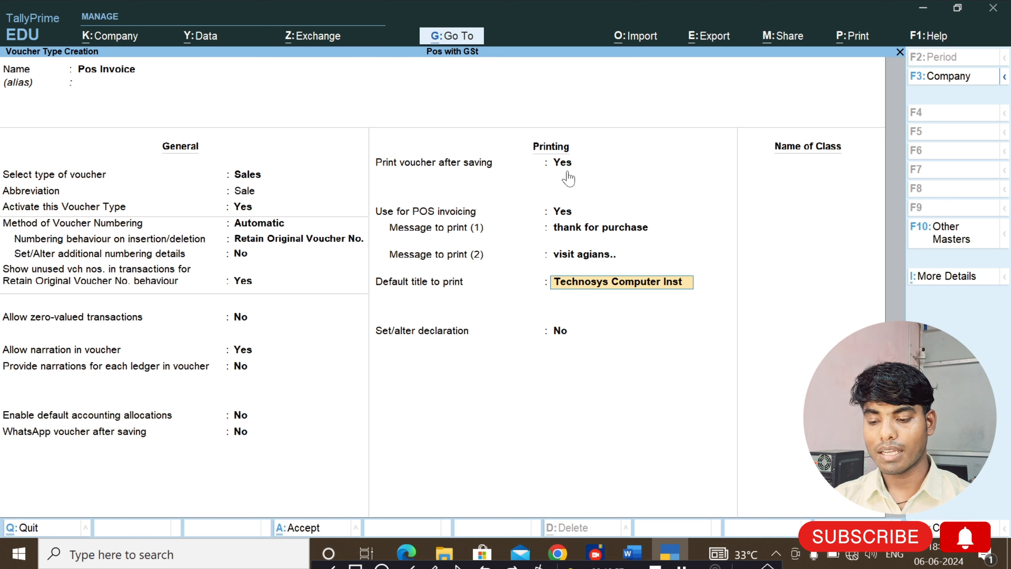
key(BackSpace)
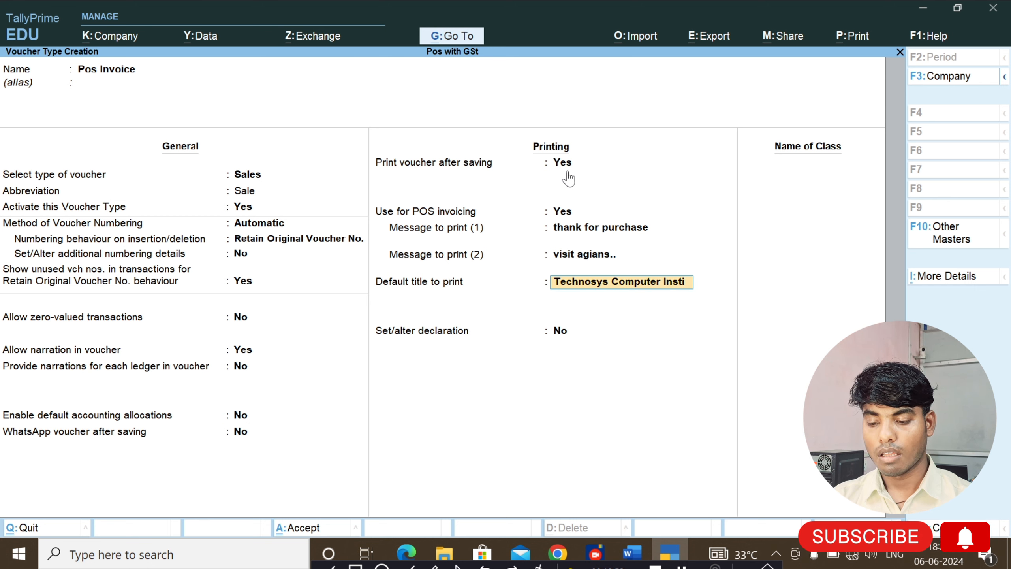
text(ute)
key(Return)
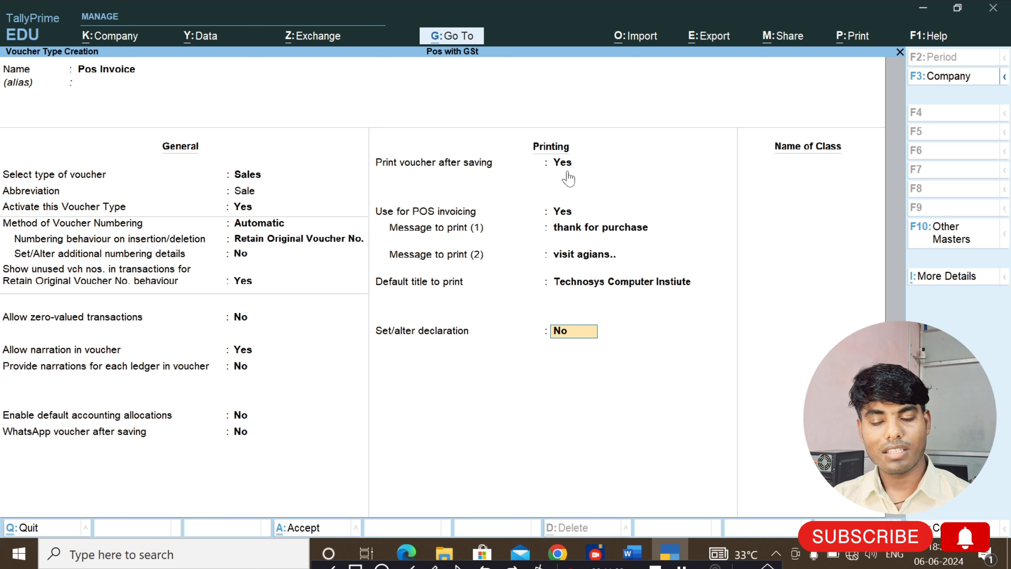
Enable the declaration with its default text, save the Pos Invoice voucher type and leave voucher type creation.
text(y)
key(Return)
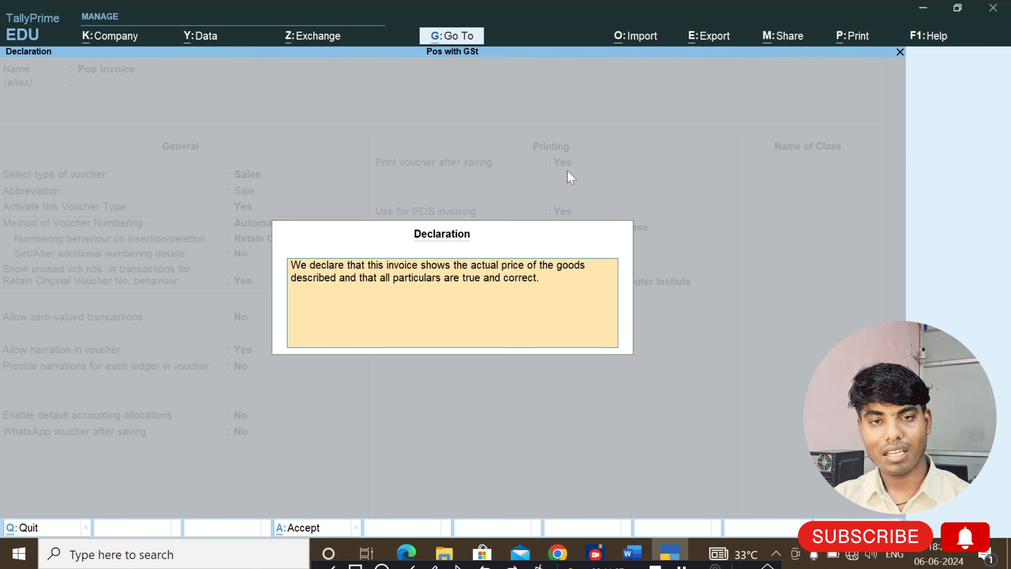
key(ctrl+a)
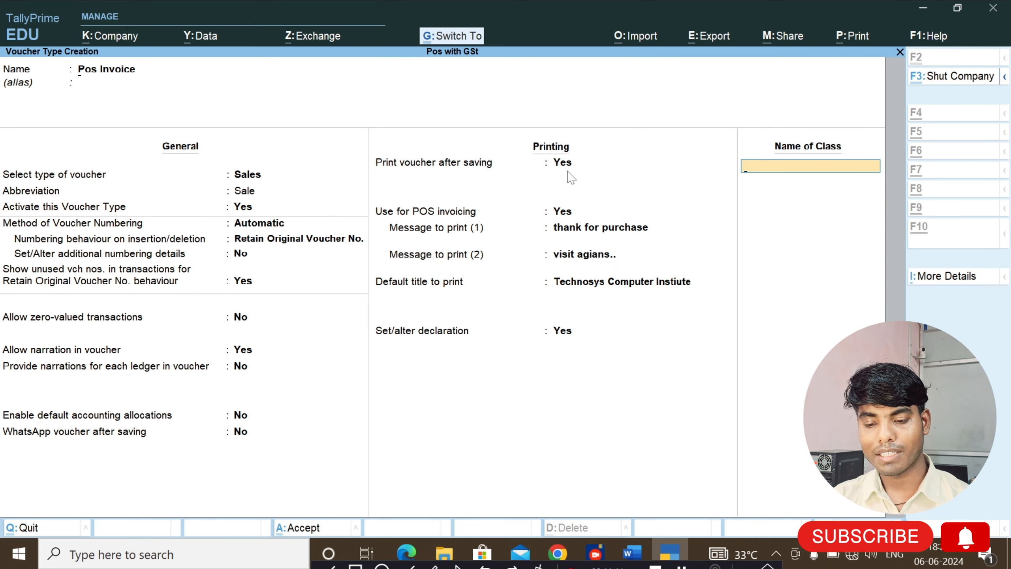
key(ctrl+a)
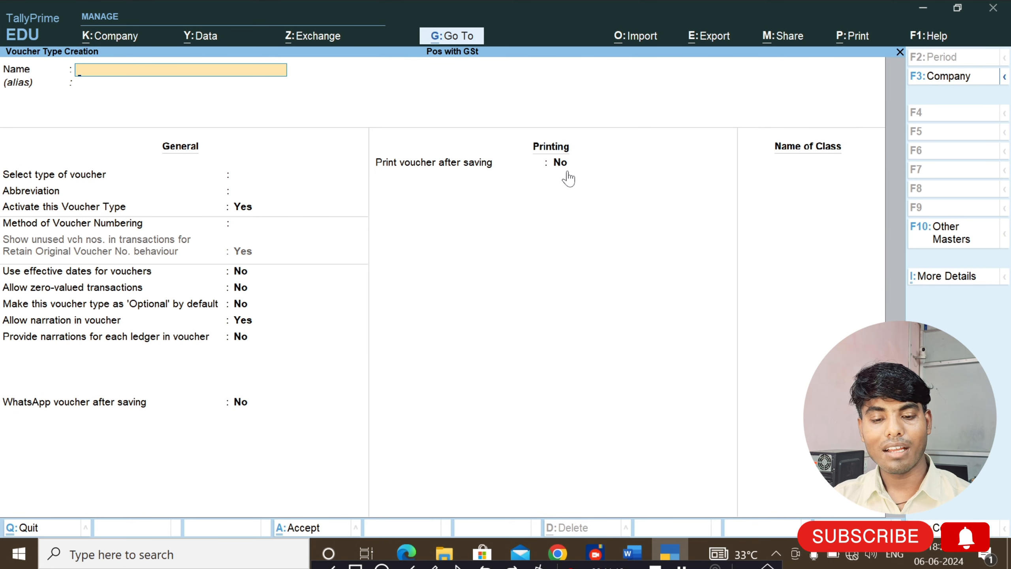
key(Escape)
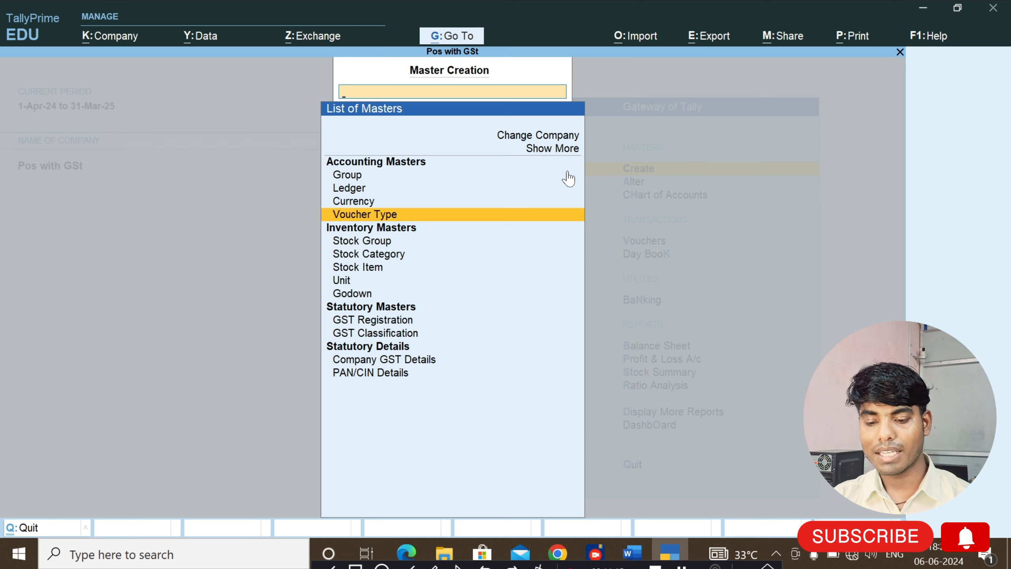
Return to the Gateway of Tally and start a purchase voucher with supplier invoice number 1.
key(Down)
key(Down)
key(Down)
key(Down)
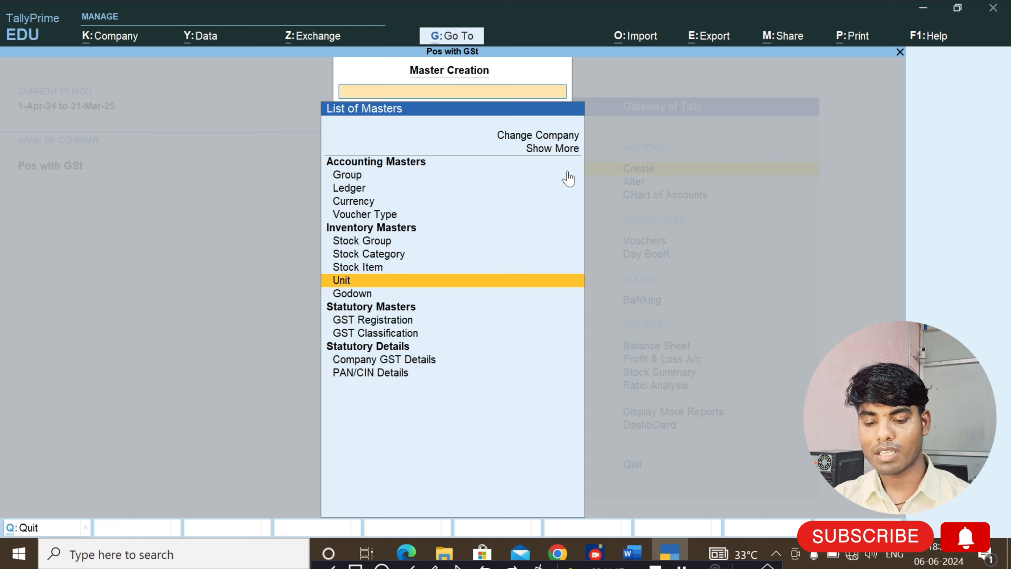
key(Escape)
key(Down)
key(Down)
key(Down)
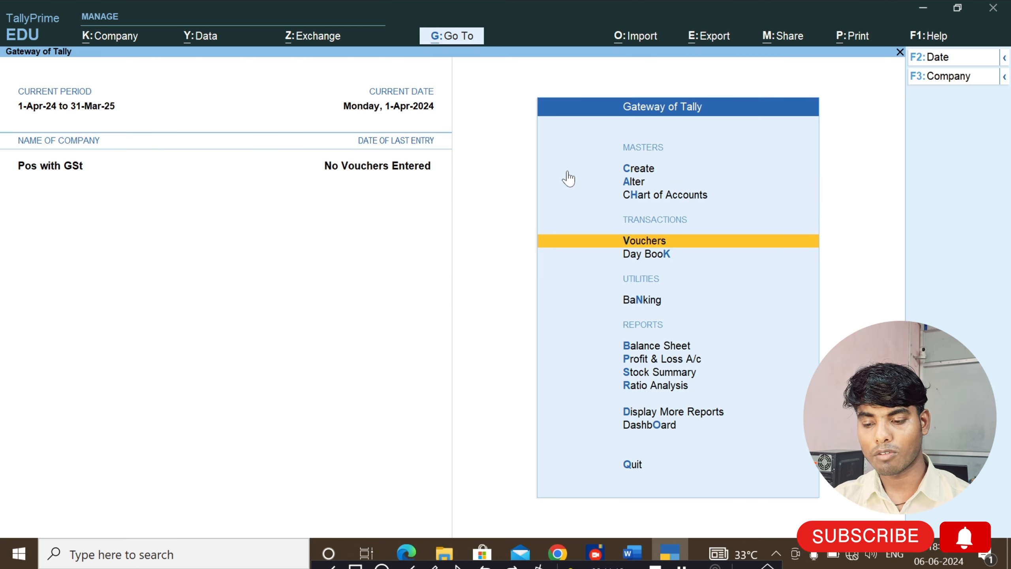
key(Return)
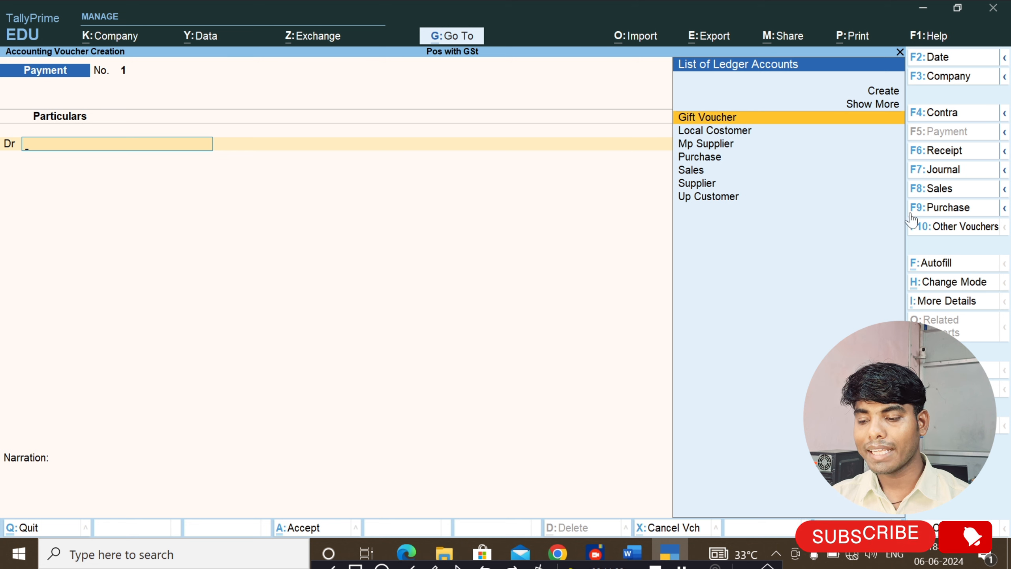
click(936, 206)
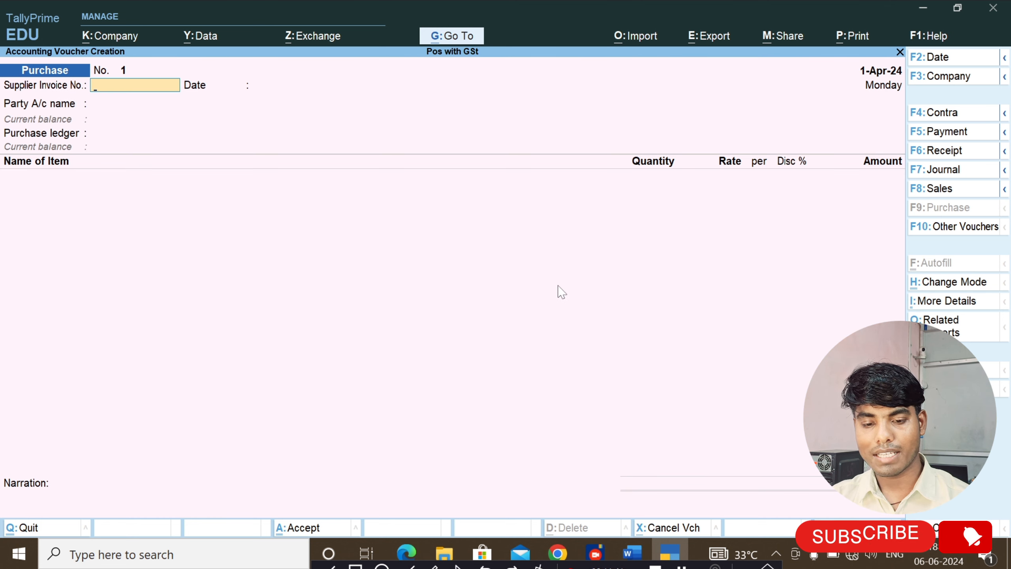
text(1)
key(Return)
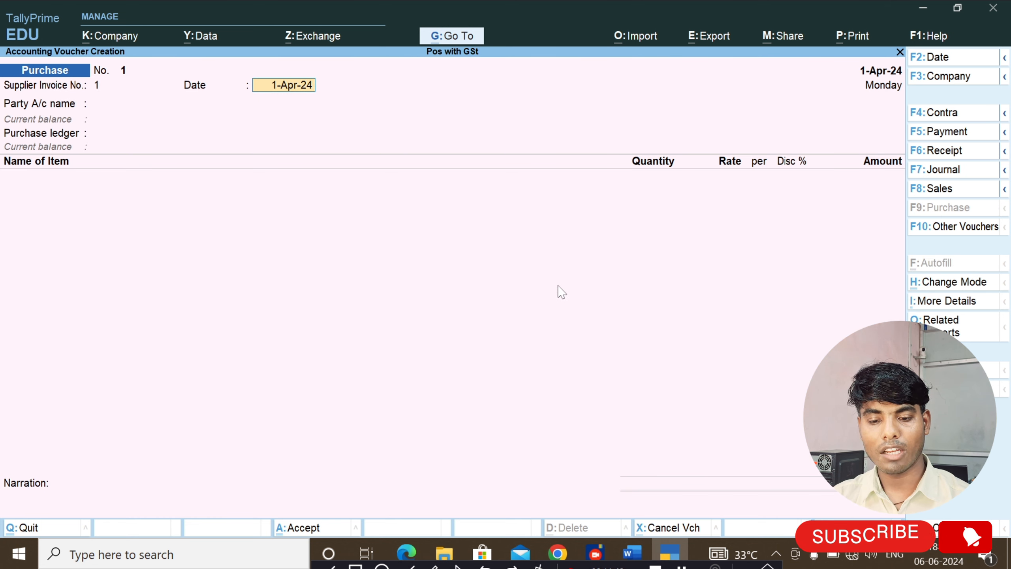
Select Supplier as the party account with its default receipt and party details, and Purchase as the purchase ledger.
key(Return)
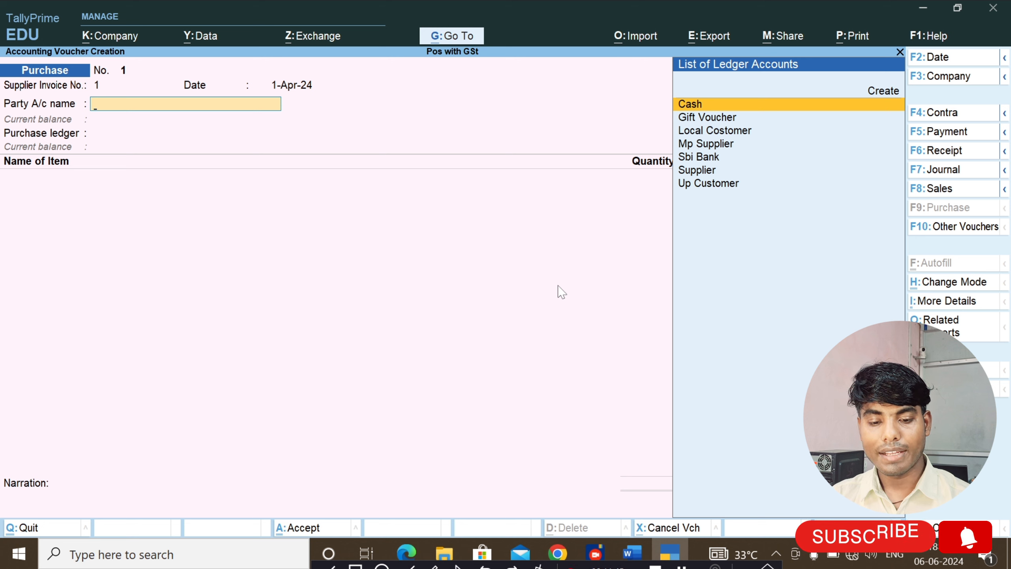
text(Lo)
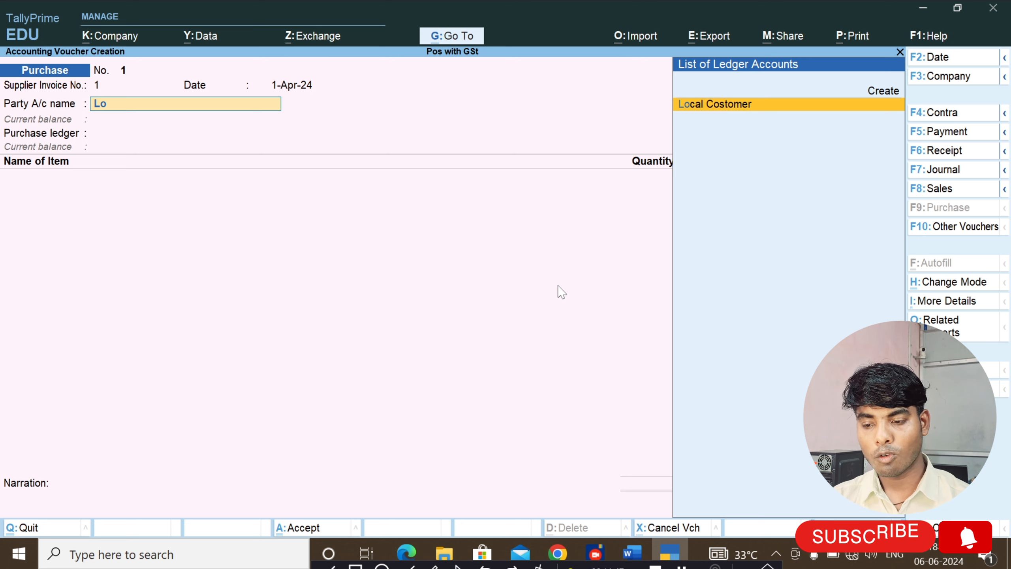
key(BackSpace)
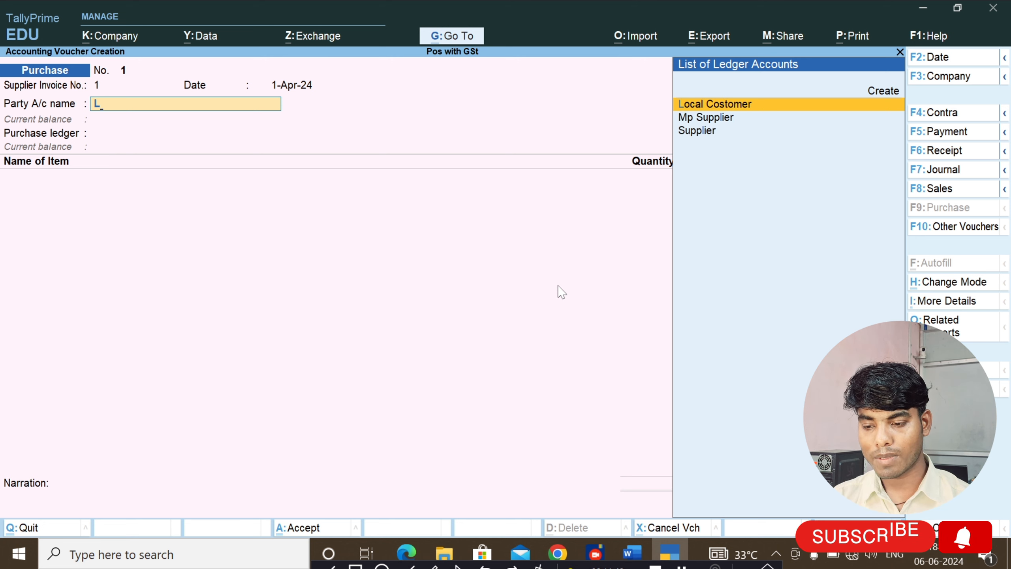
key(Down)
key(Down)
key(Return)
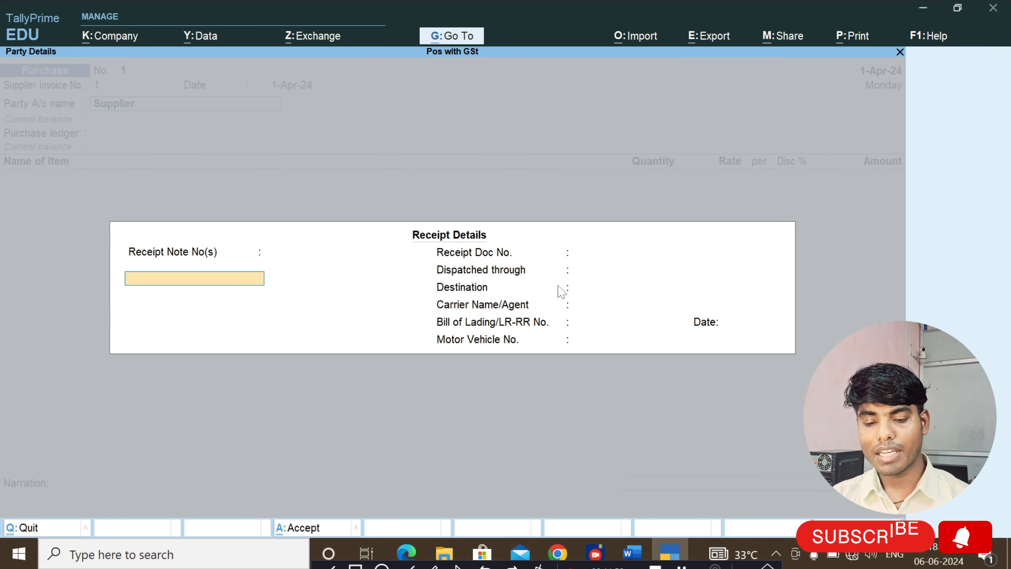
key(ctrl+a)
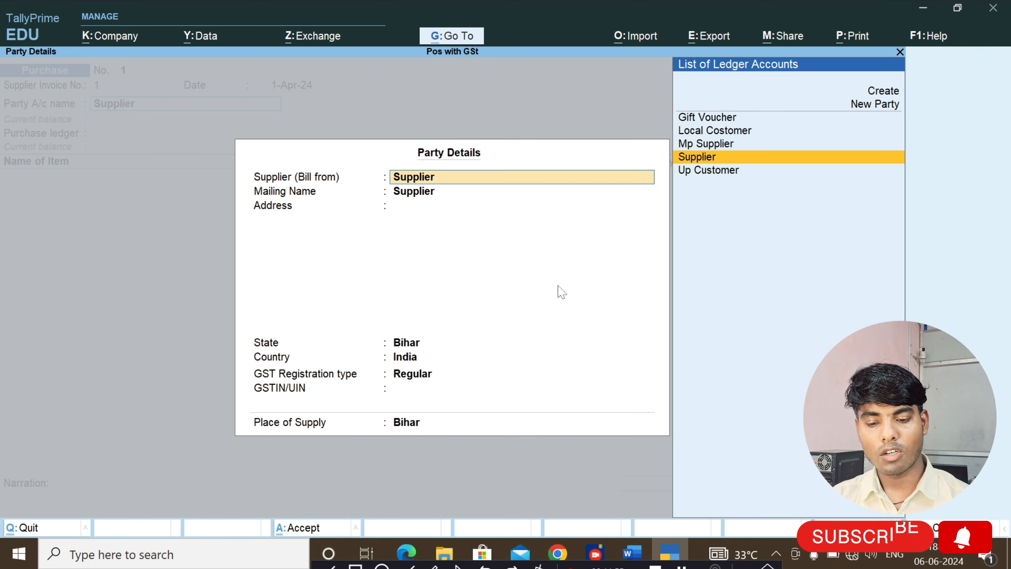
key(ctrl+a)
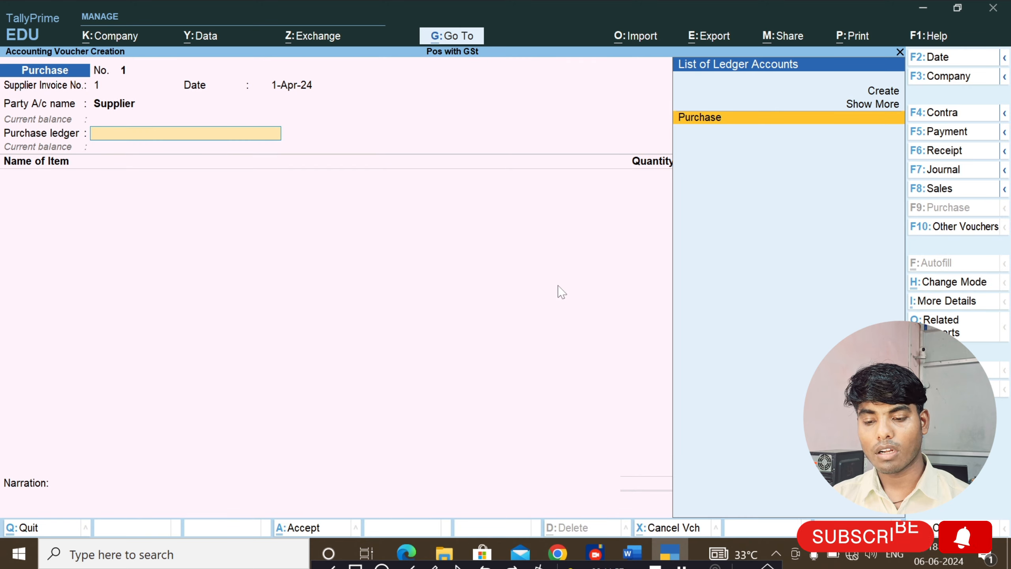
key(Return)
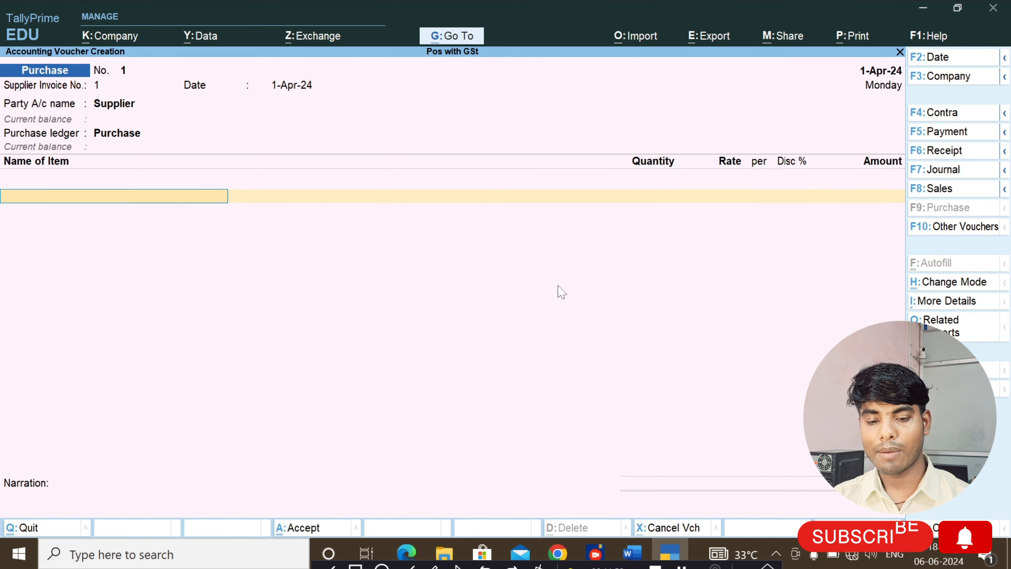
Add KRB Rice to the purchase with quantity 10 kgs at the default rate of 90.00 and a 5% discount.
text(K)
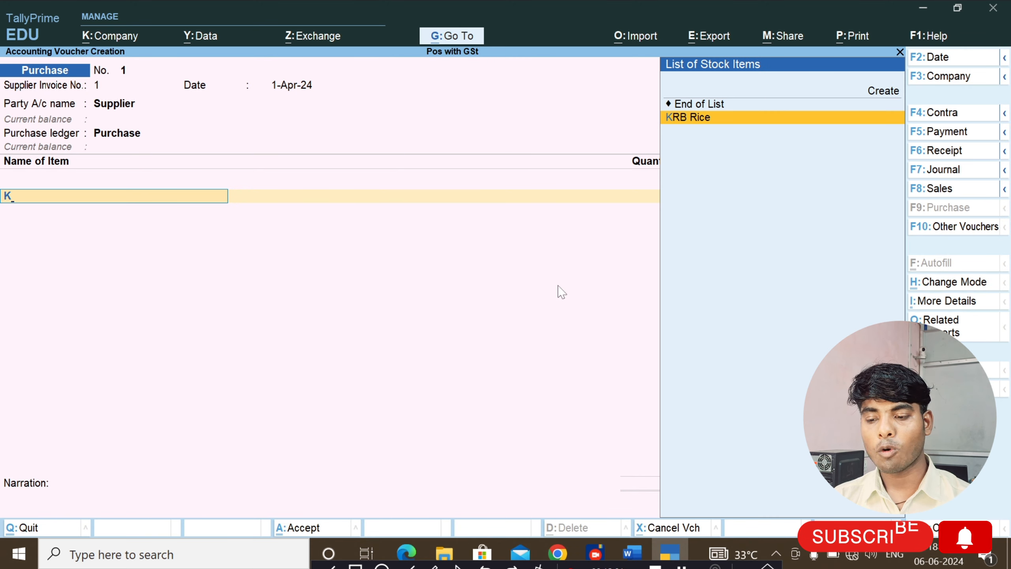
key(Return)
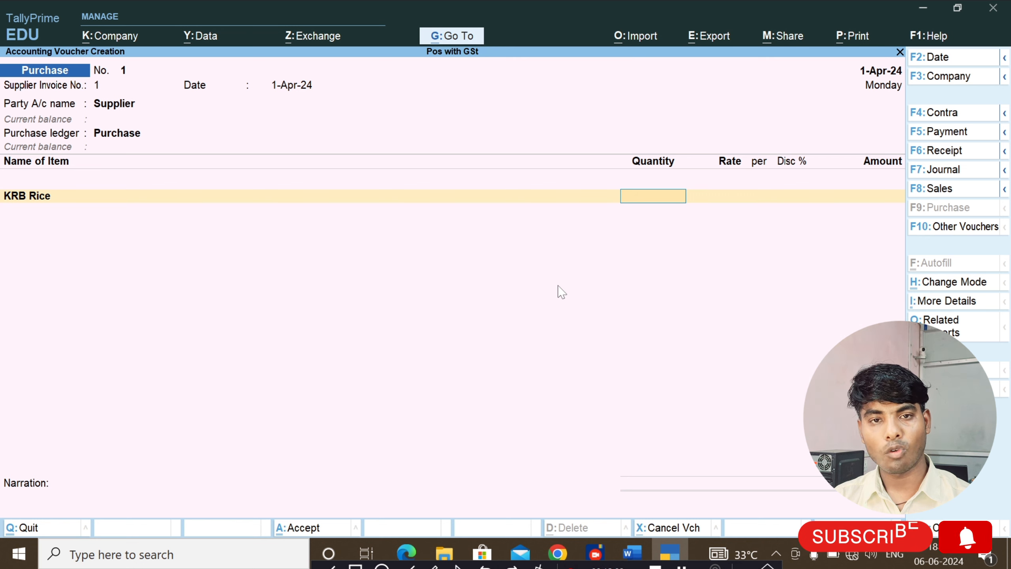
text(10)
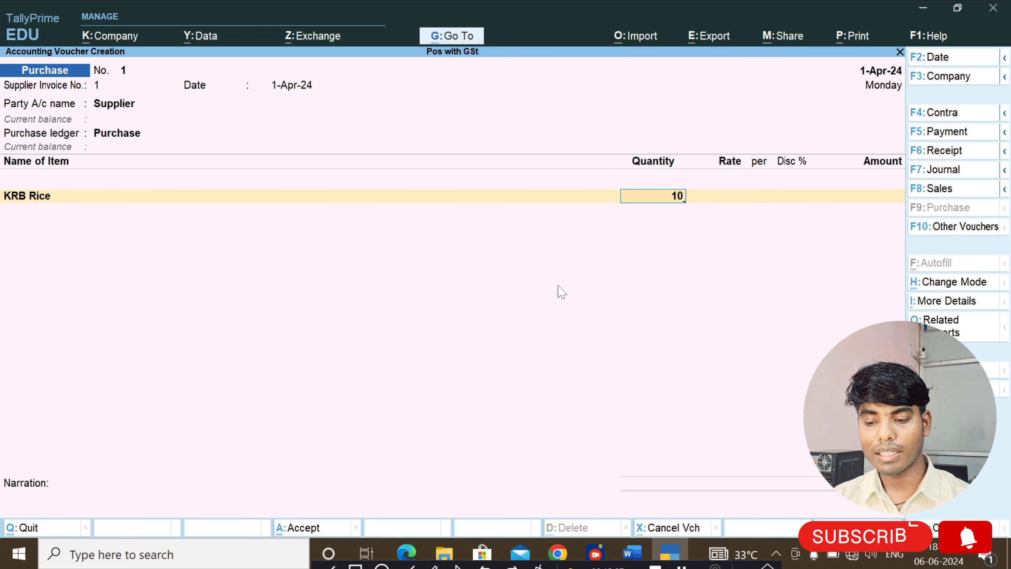
key(Return)
key(Return)
key(Return)
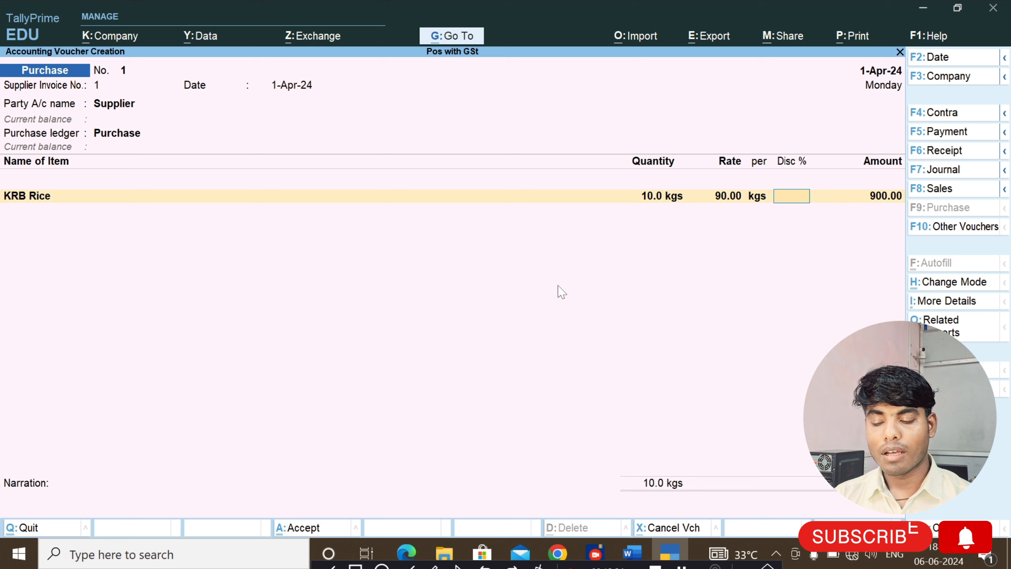
text(5)
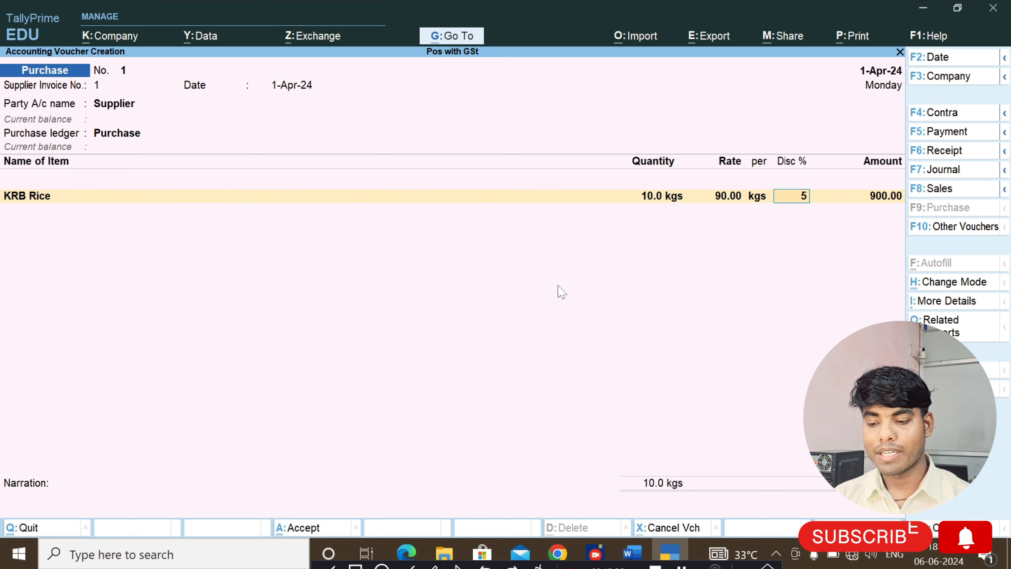
key(Return)
key(Return)
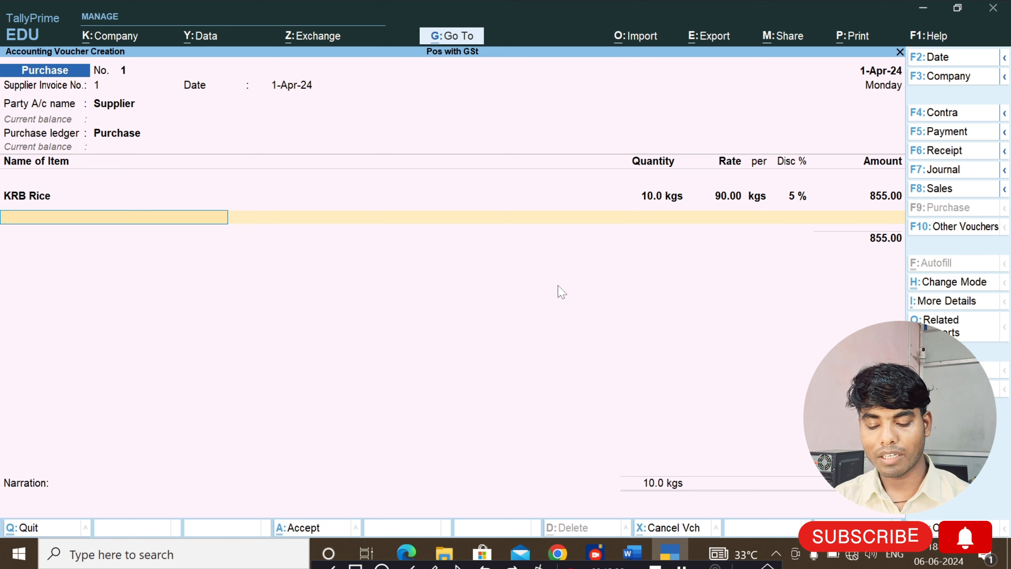
Start creating a new stock item named Sugar from the second item line of the purchase voucher.
text(S)
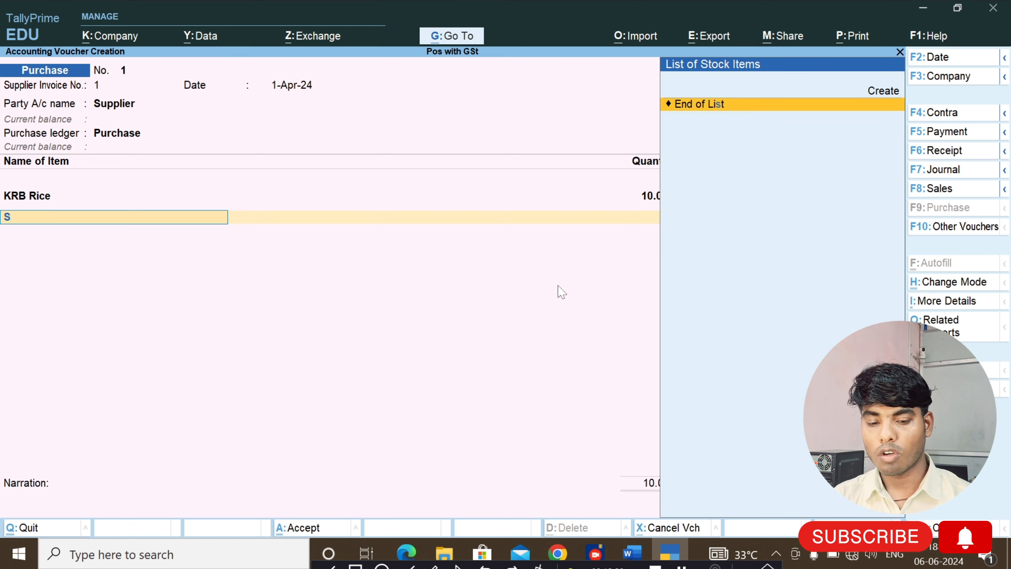
key(Up)
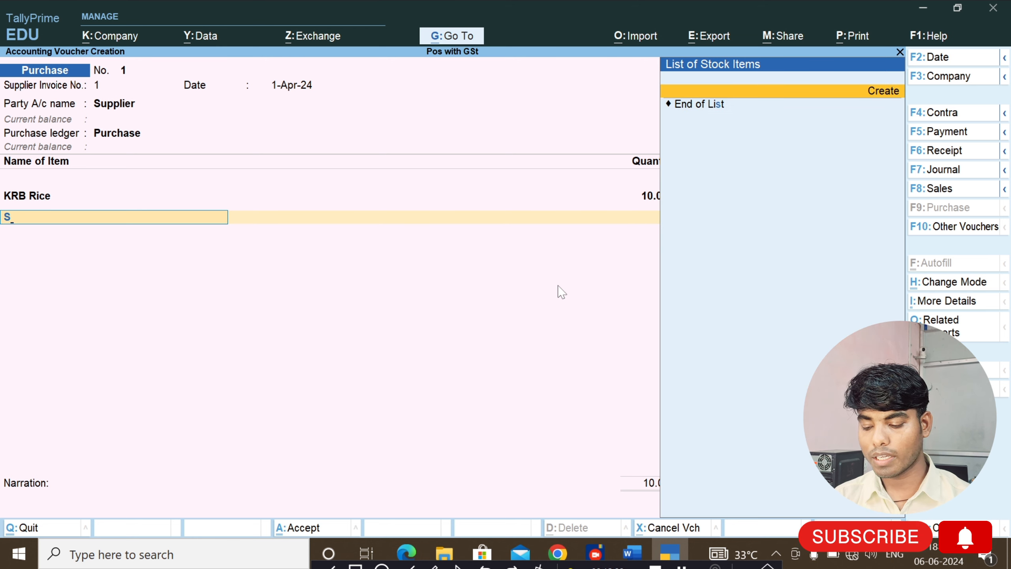
key(Return)
text(Sup)
key(BackSpace)
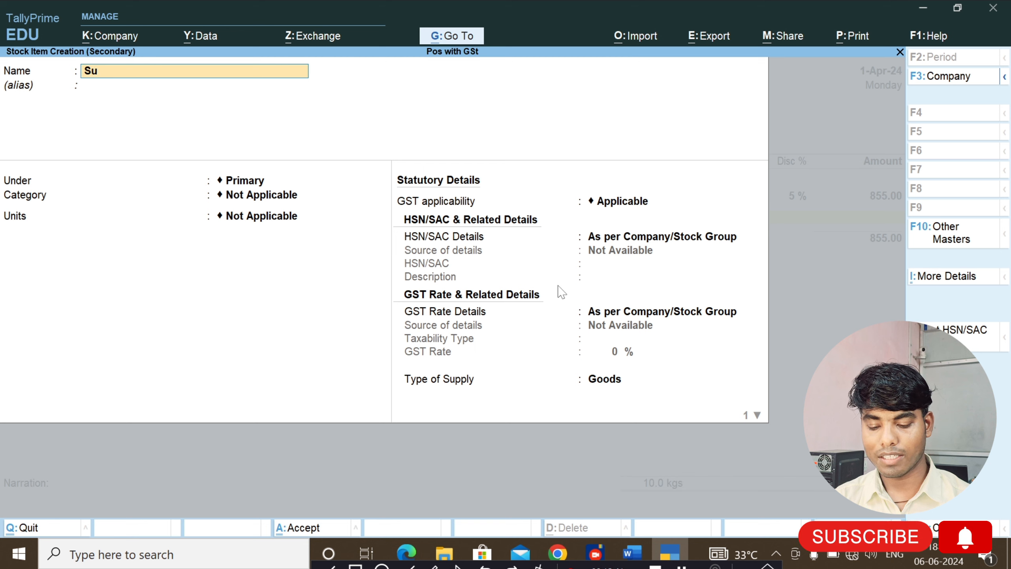
text(gr)
key(BackSpace)
key(BackSpace)
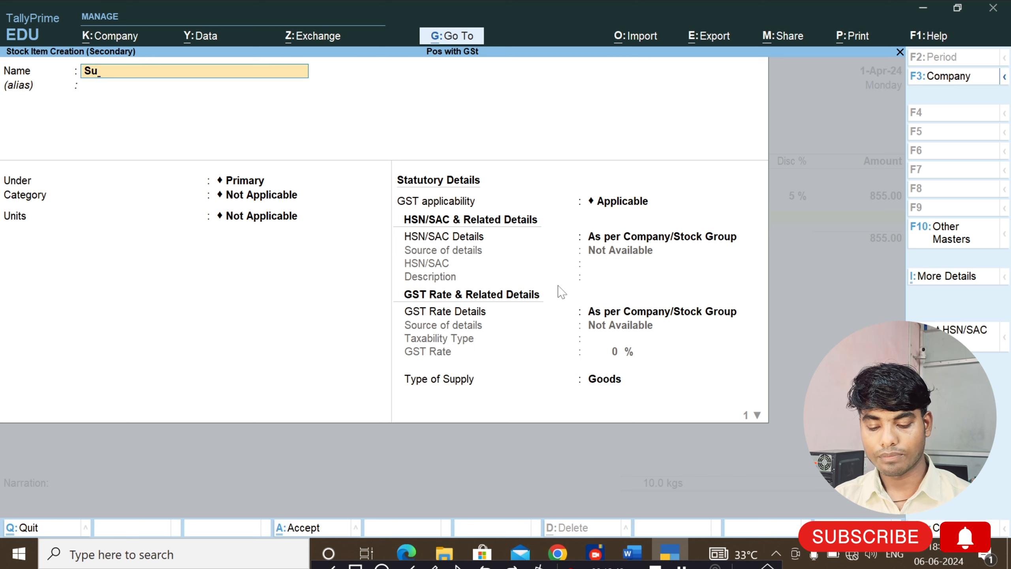
text(gar)
key(Return)
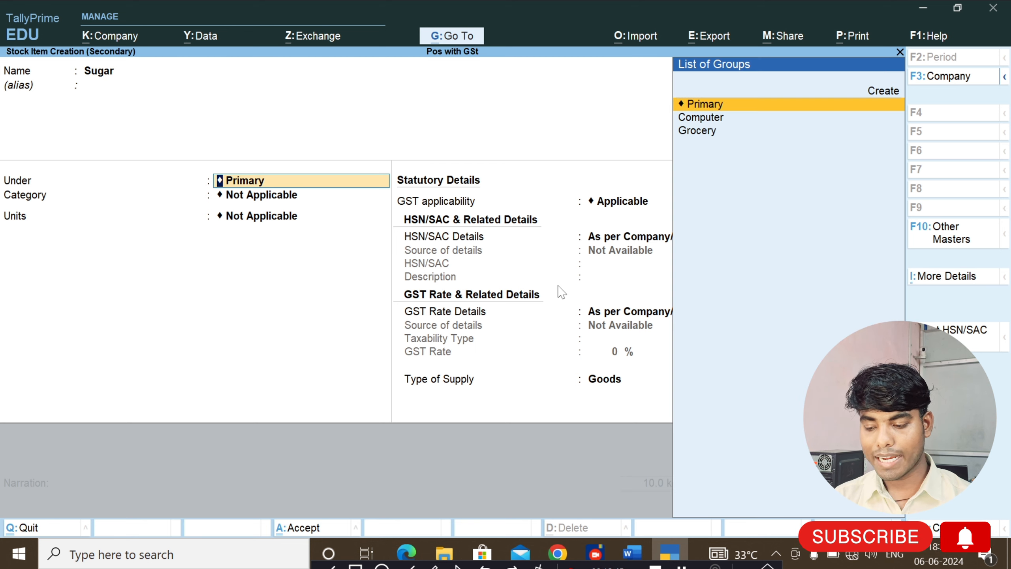
Place the Sugar item under the Grocery group with kgs as its unit, and enable standard rates.
key(Down)
key(Down)
key(Return)
key(Return)
key(Down)
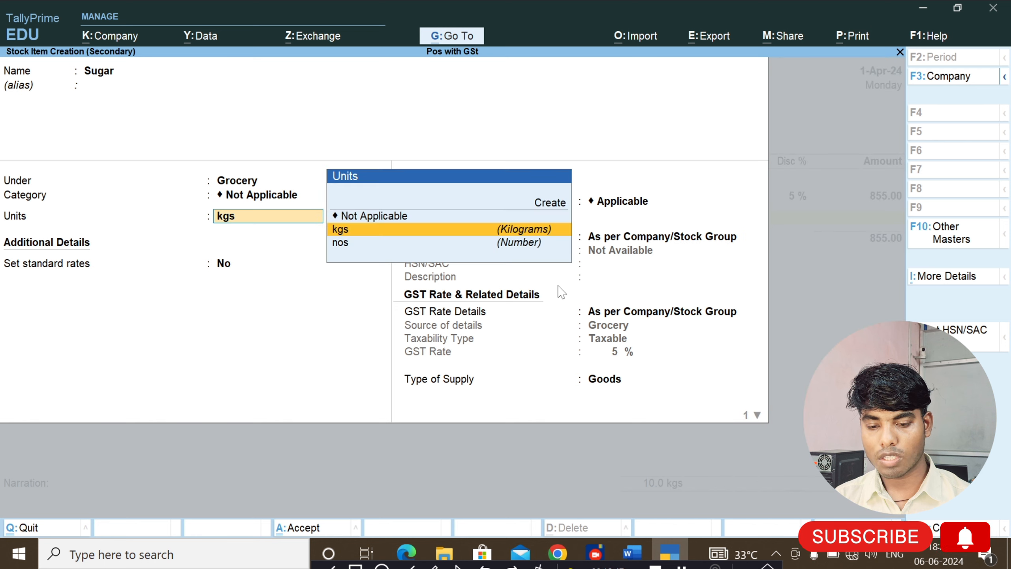
key(Return)
text(y)
key(Return)
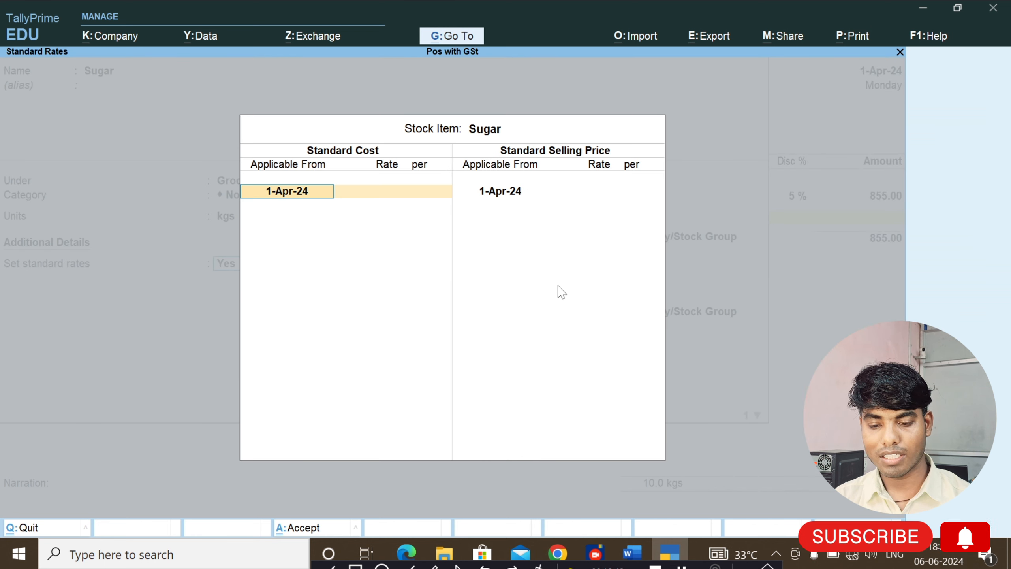
Set Sugar's standard cost to 38 and standard selling price to 40 per kg from 1-Apr-24, and save the item.
key(Return)
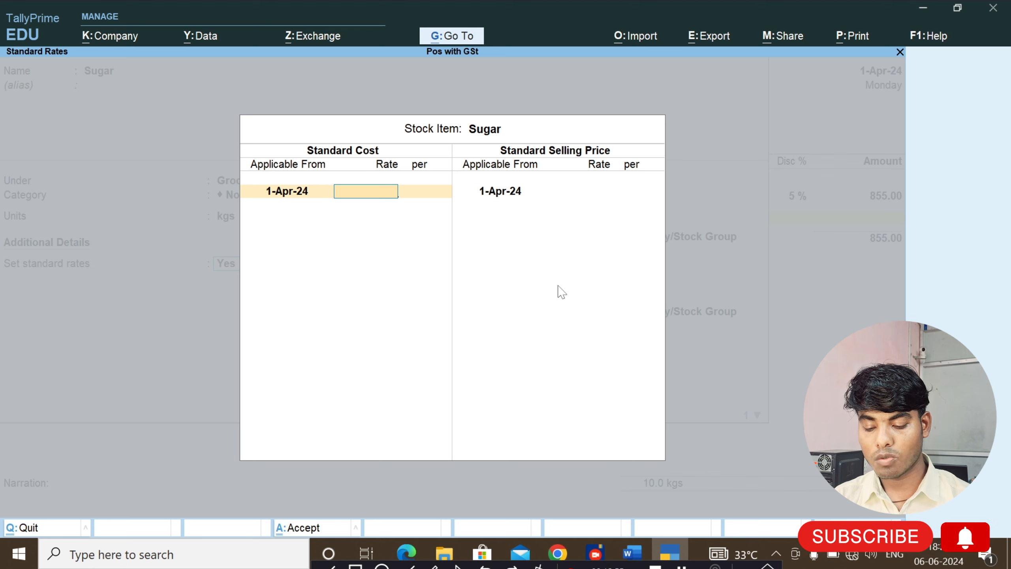
text(38)
key(Return)
key(Return)
key(Return)
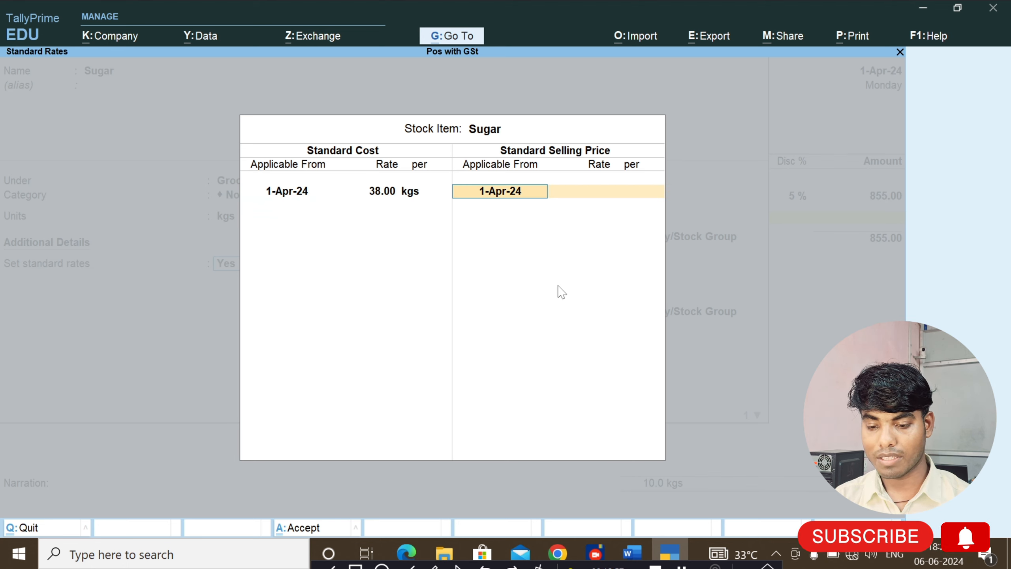
key(Return)
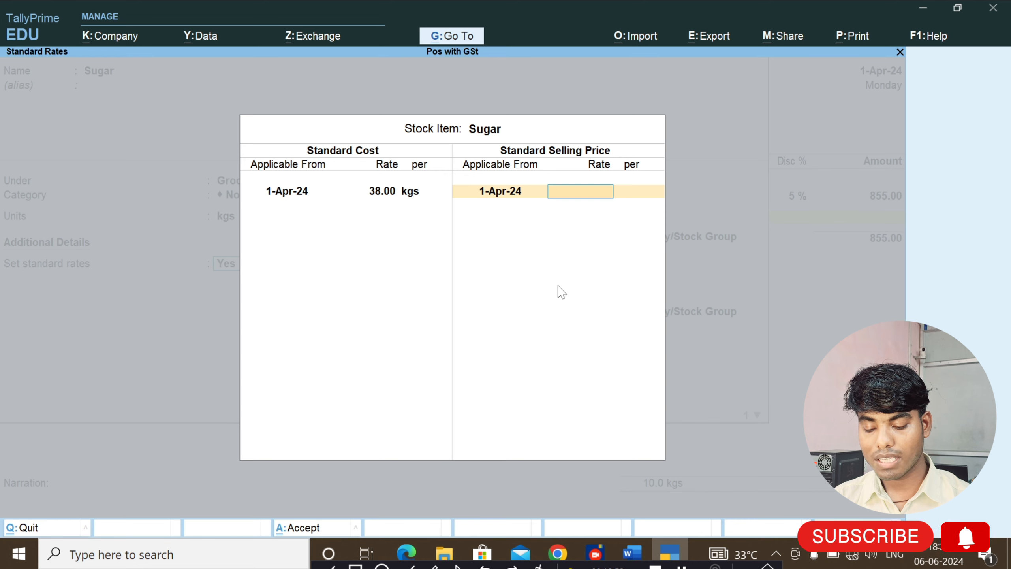
text(40)
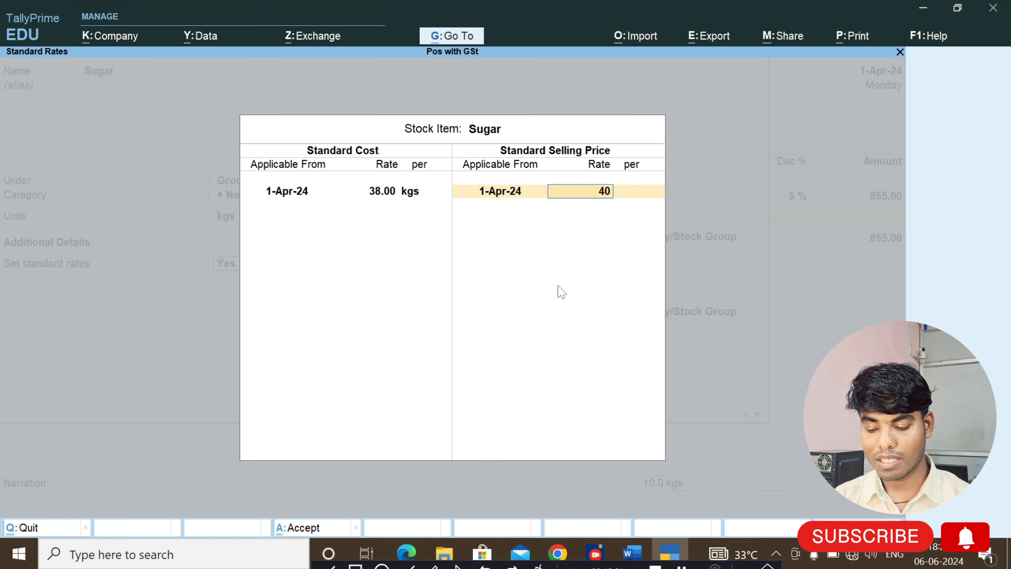
key(Return)
key(Return)
key(Return)
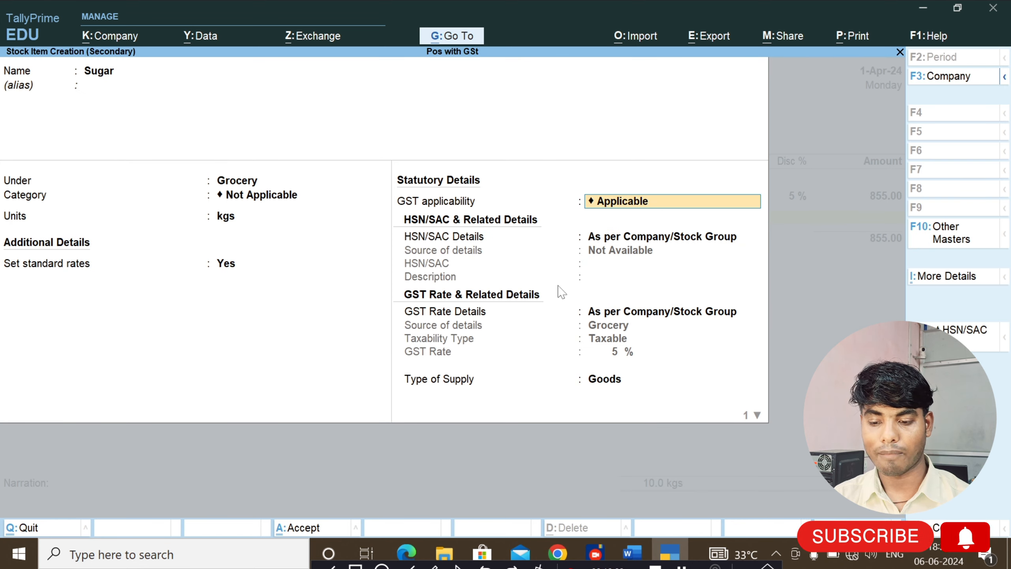
key(Return)
key(ctrl+a)
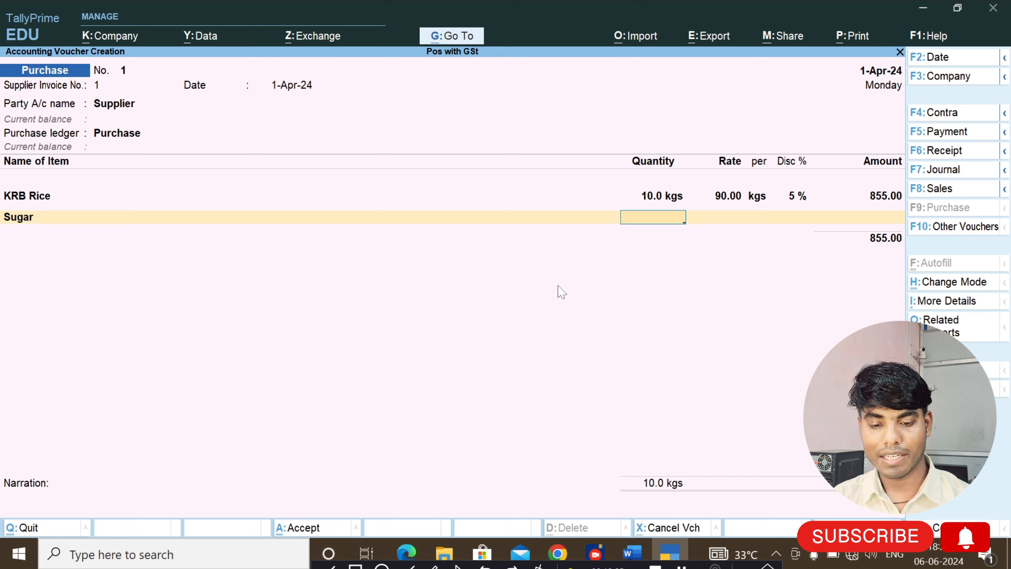
Enter 10 kgs of Sugar at the default rate of 38.00 with a 2% discount and finish the item list.
text(10)
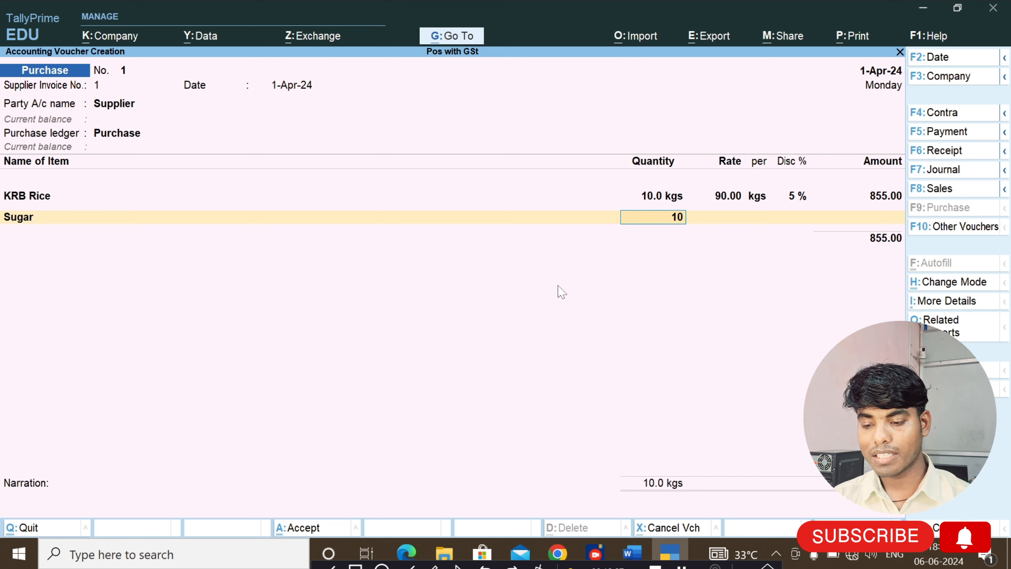
key(Return)
key(Return)
key(Return)
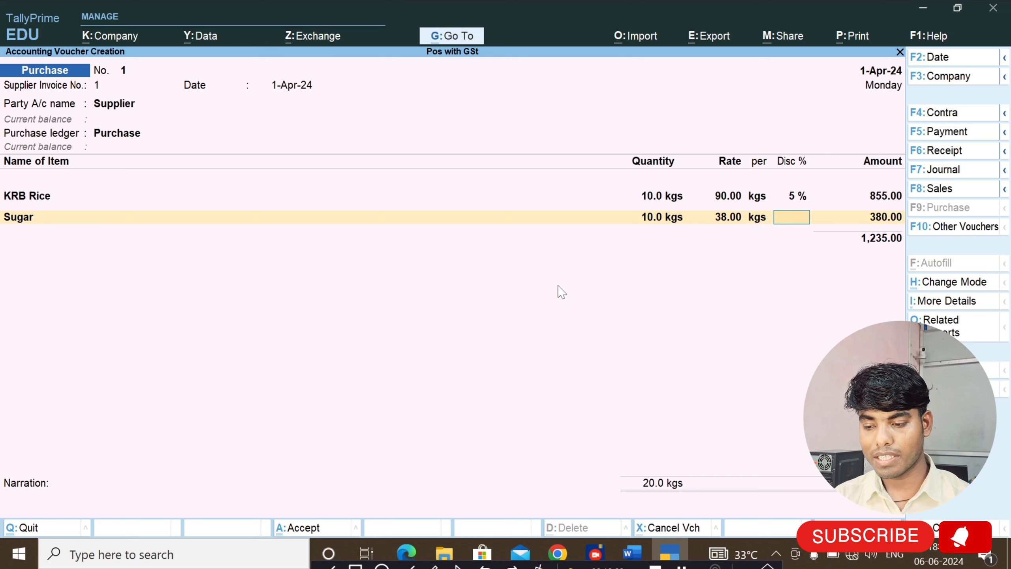
text(2)
key(Return)
key(Return)
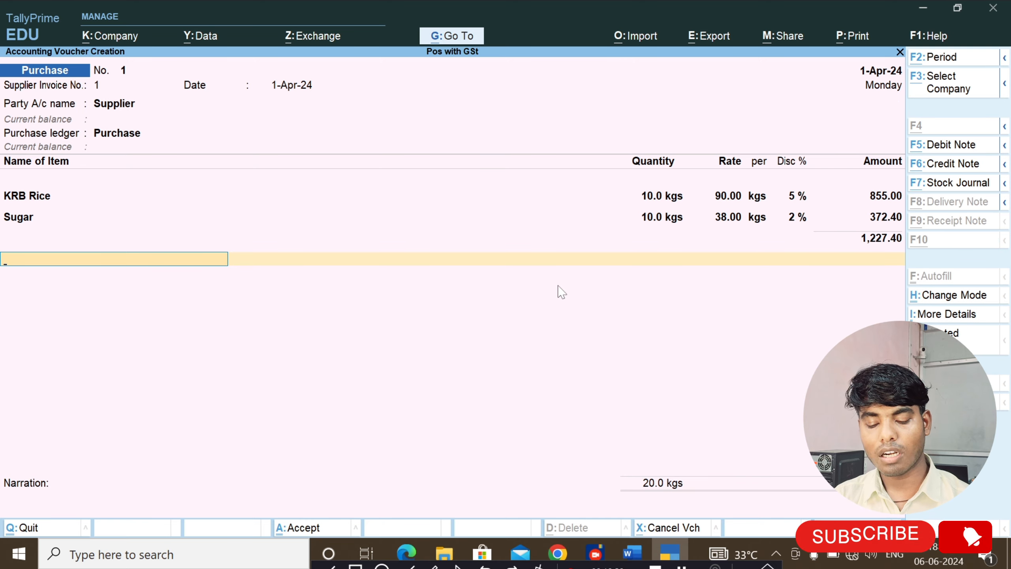
Start creating a new ledger named Input CGST from the purchase voucher, leaving the alias empty.
key(alt+c)
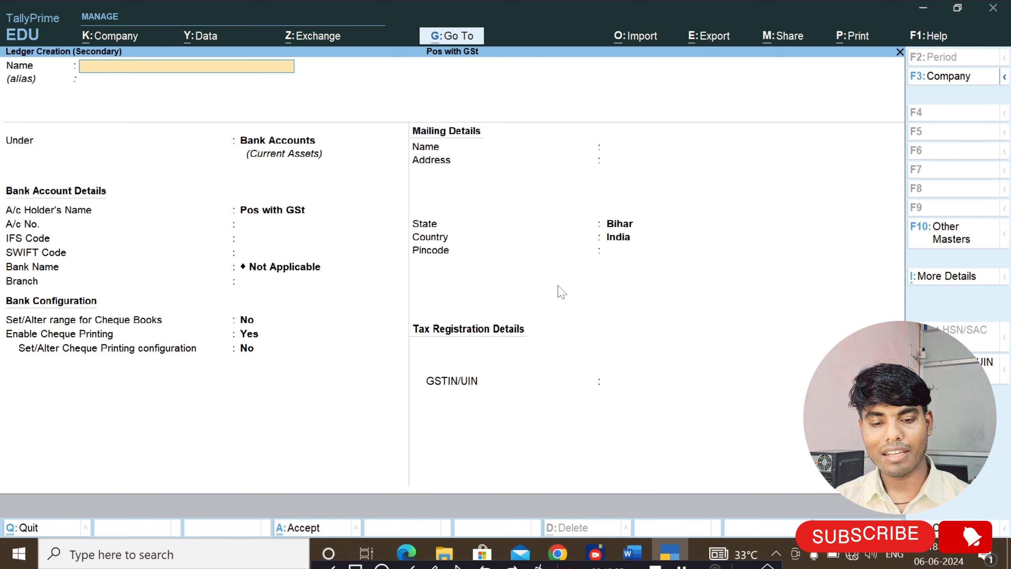
text(Inpu)
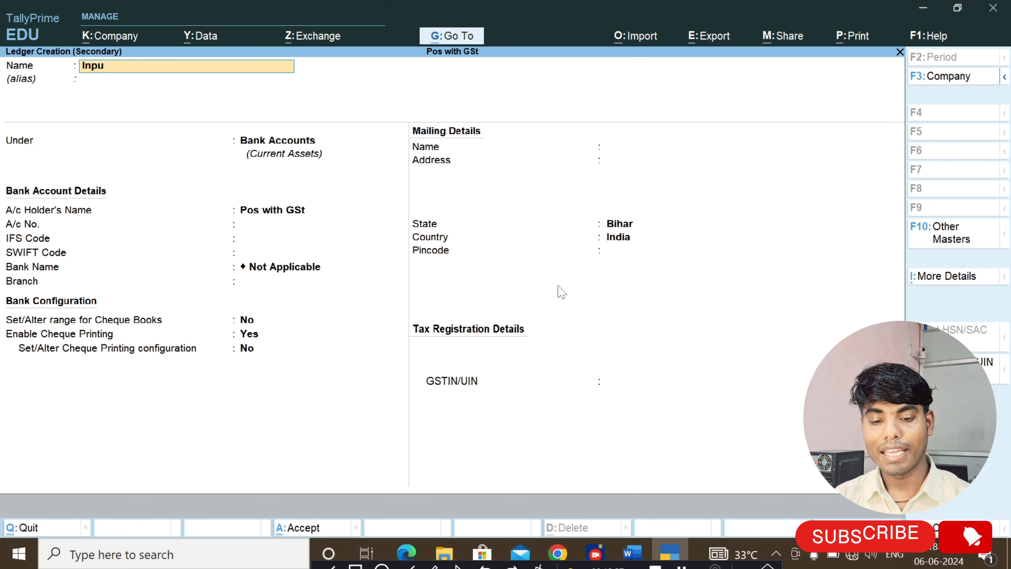
text(t GS)
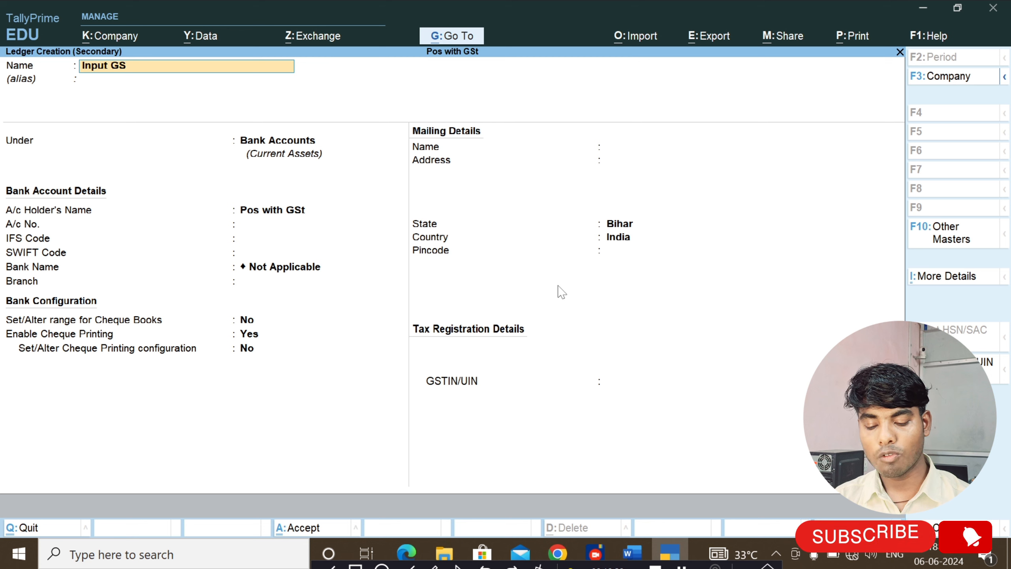
key(BackSpace)
key(BackSpace)
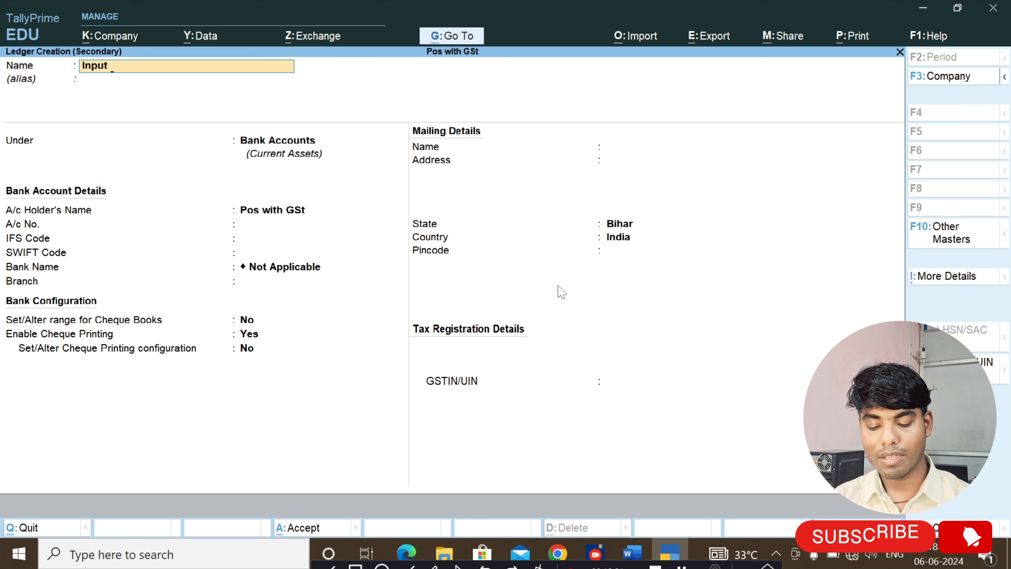
text(CGST)
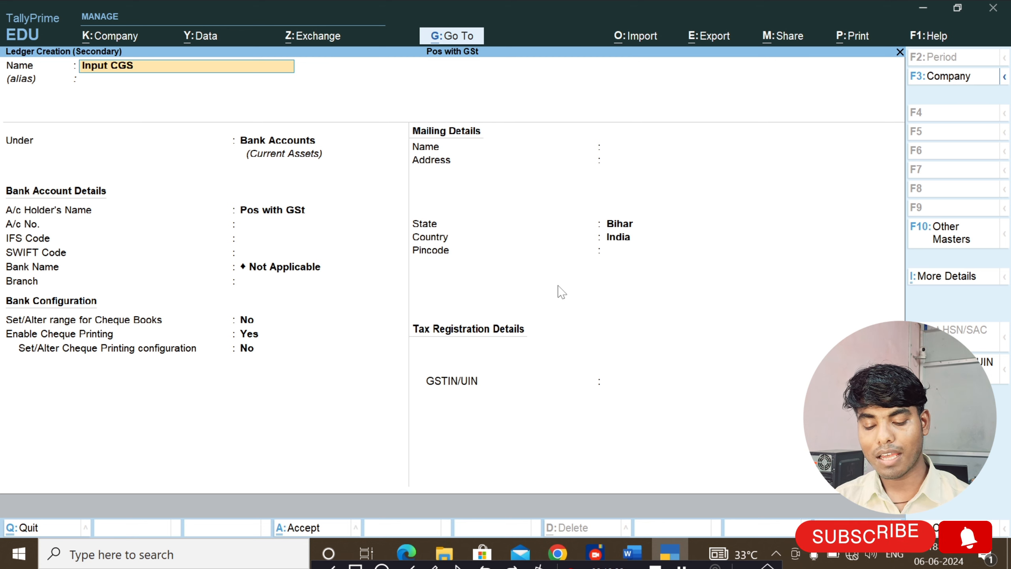
key(Return)
key(Return)
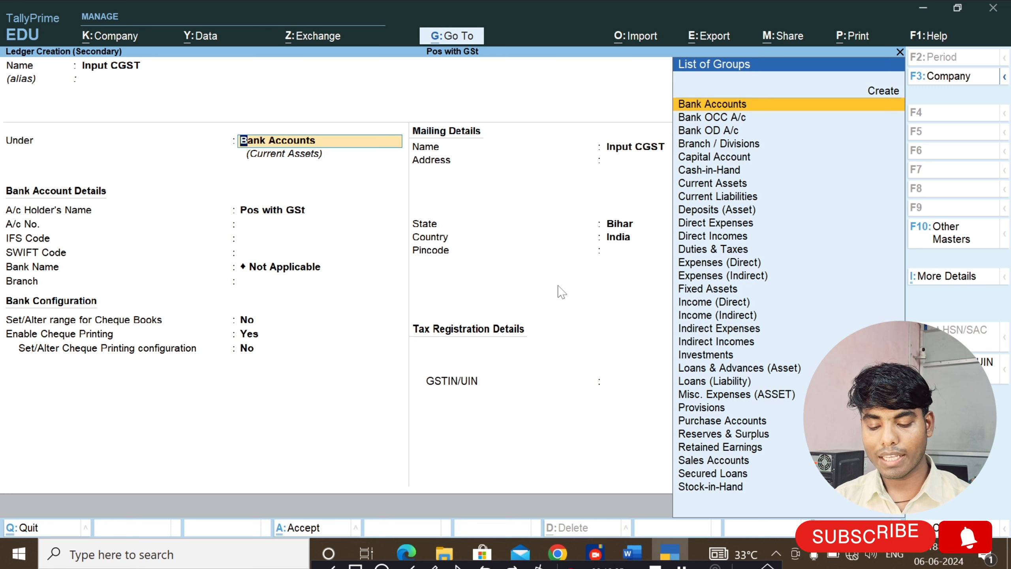
Place the Input CGST ledger under Duties & Taxes with GST duty type and CGST tax type, save it, and apply it to the voucher.
text(Du)
key(Return)
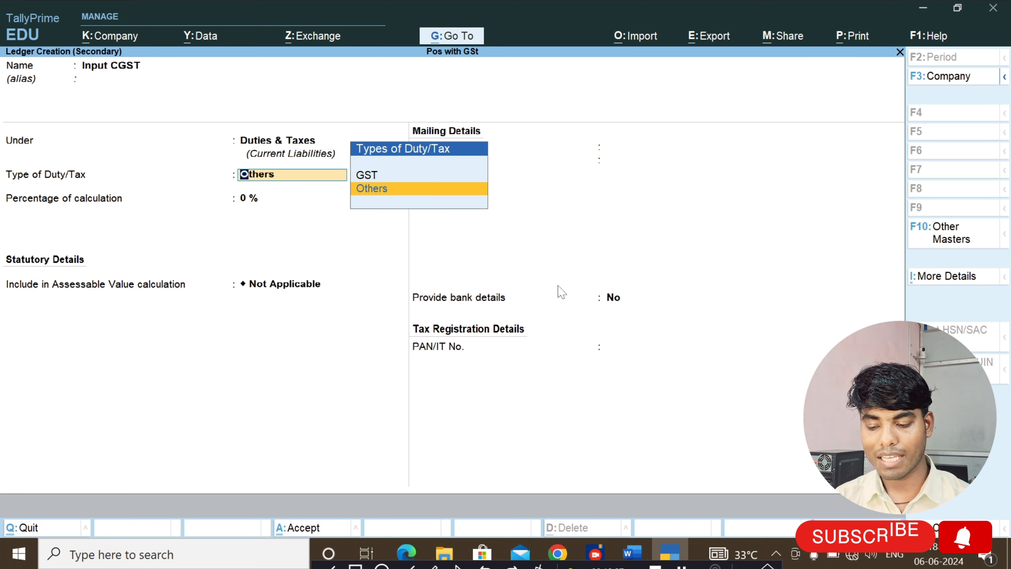
key(Up)
key(Return)
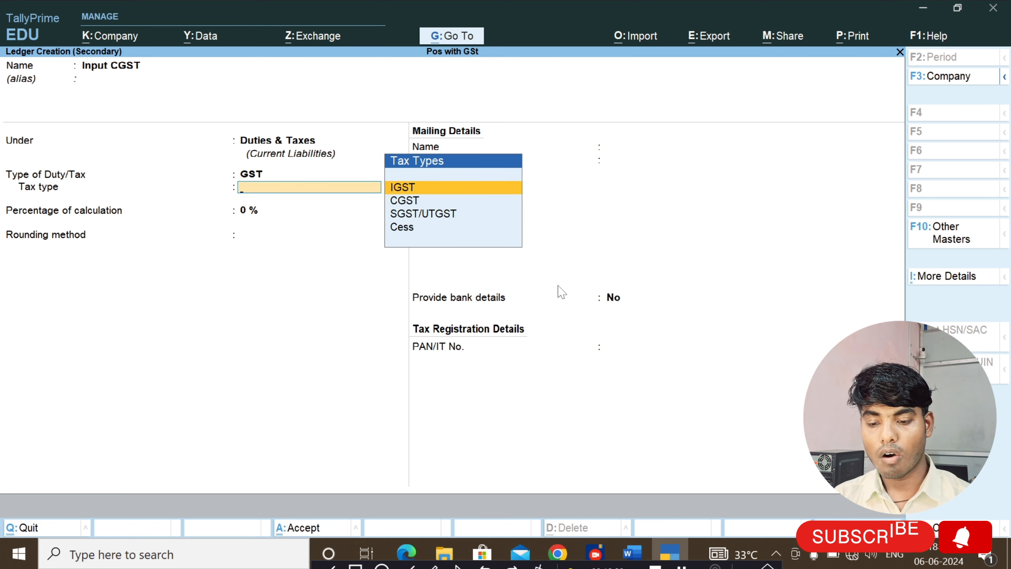
key(Down)
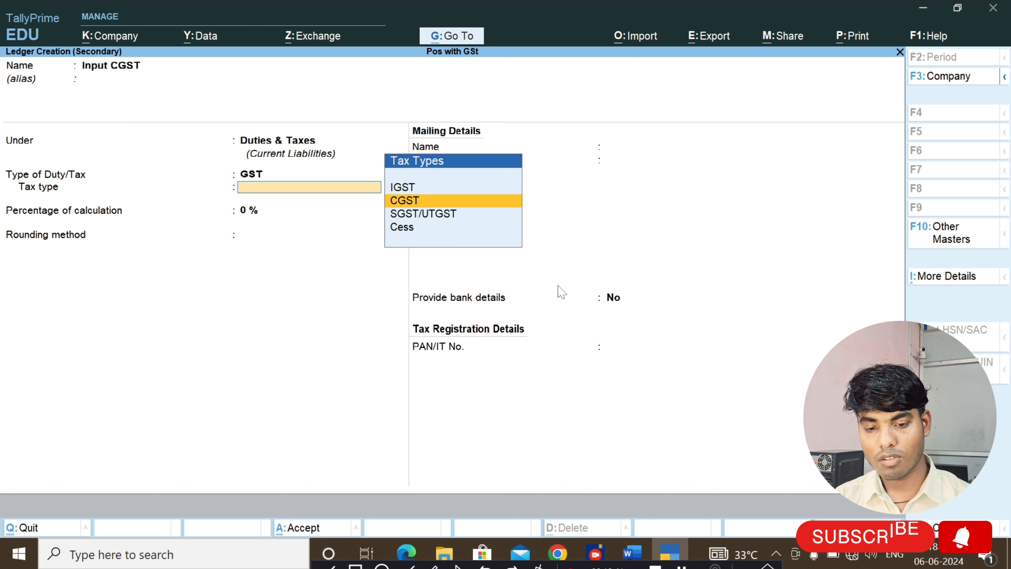
key(Return)
key(Return)
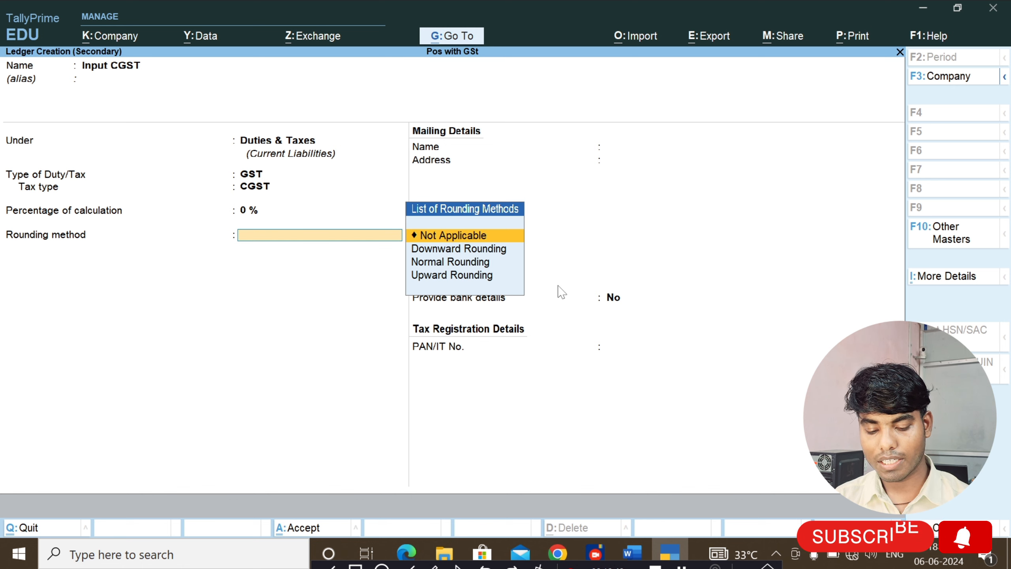
key(ctrl+a)
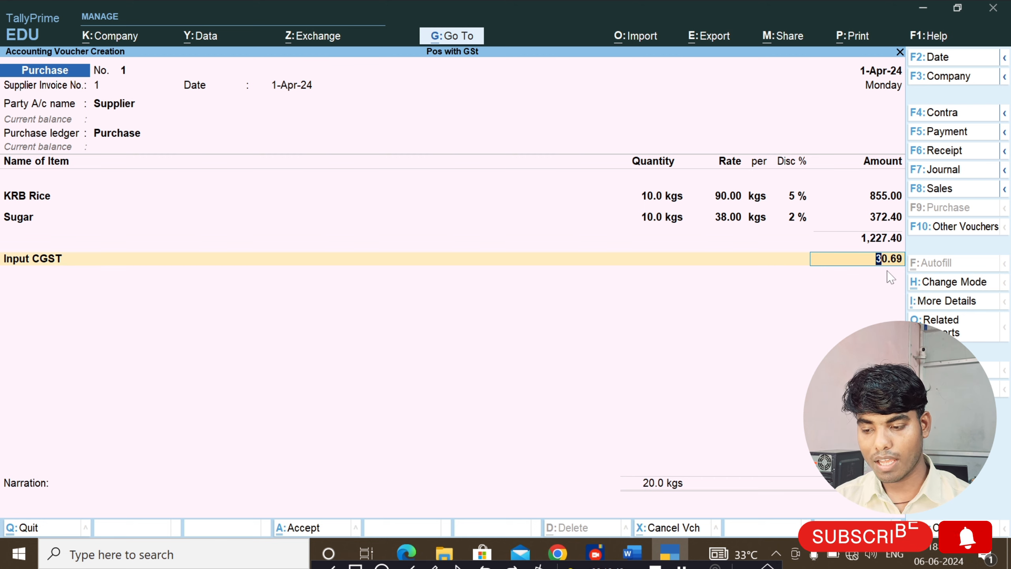
key(Return)
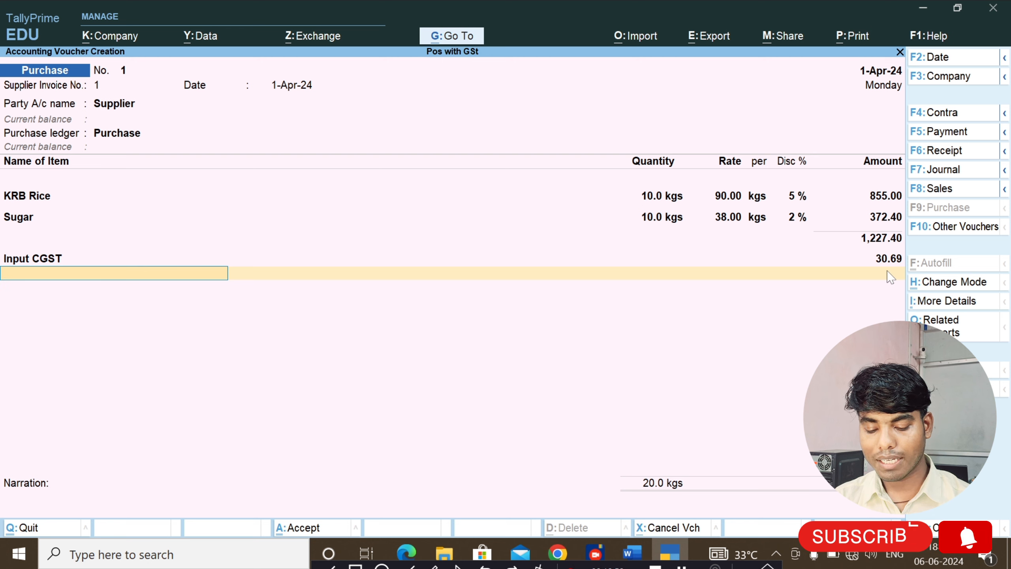
Create a ledger named Input SGST under Duties & Taxes with GST as the duty type and SGST/UTGST as the tax type.
key(alt+c)
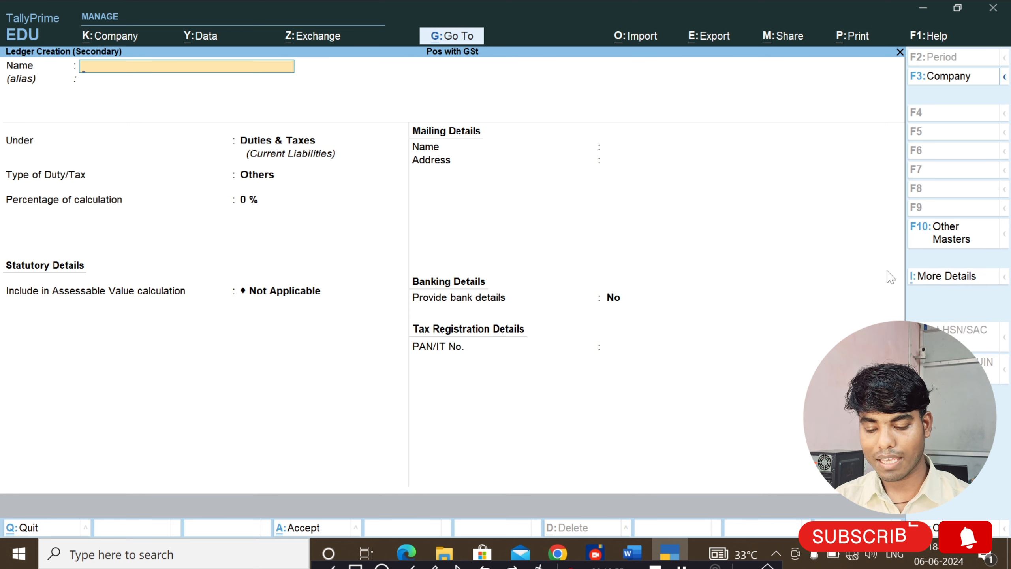
text(Input)
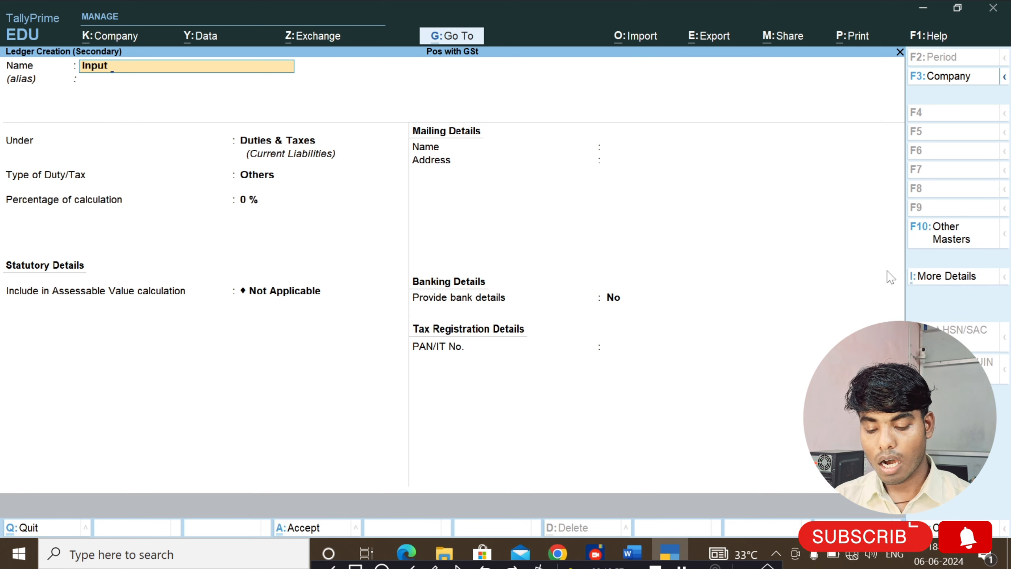
text( SGST)
key(Return)
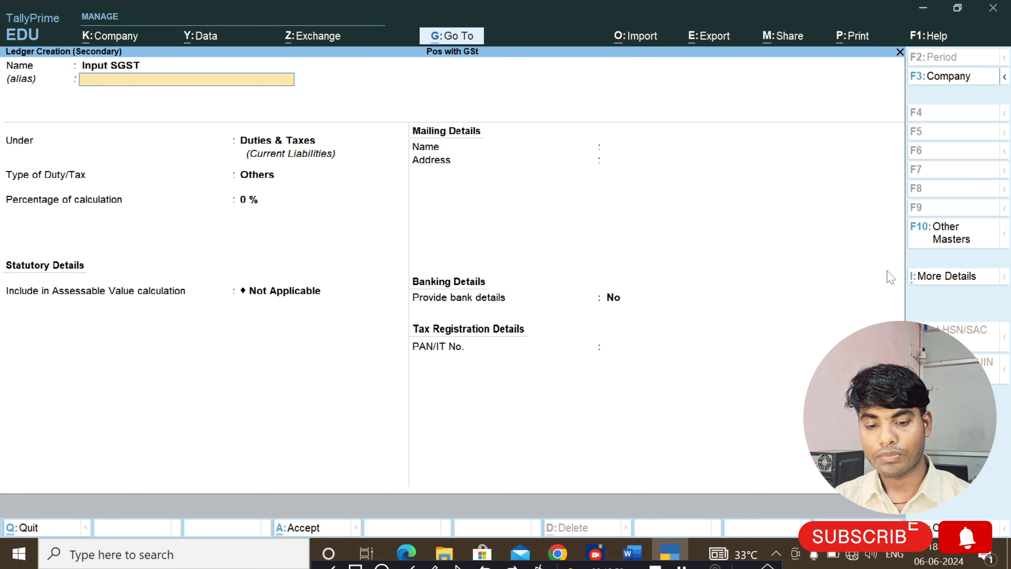
key(Return)
key(Return)
key(Up)
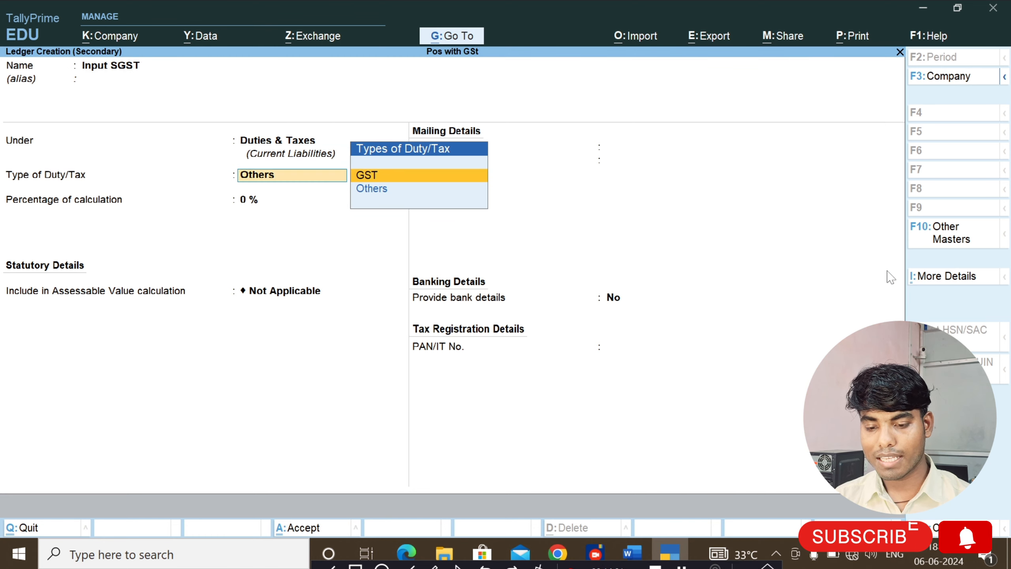
key(Return)
key(Down)
key(Down)
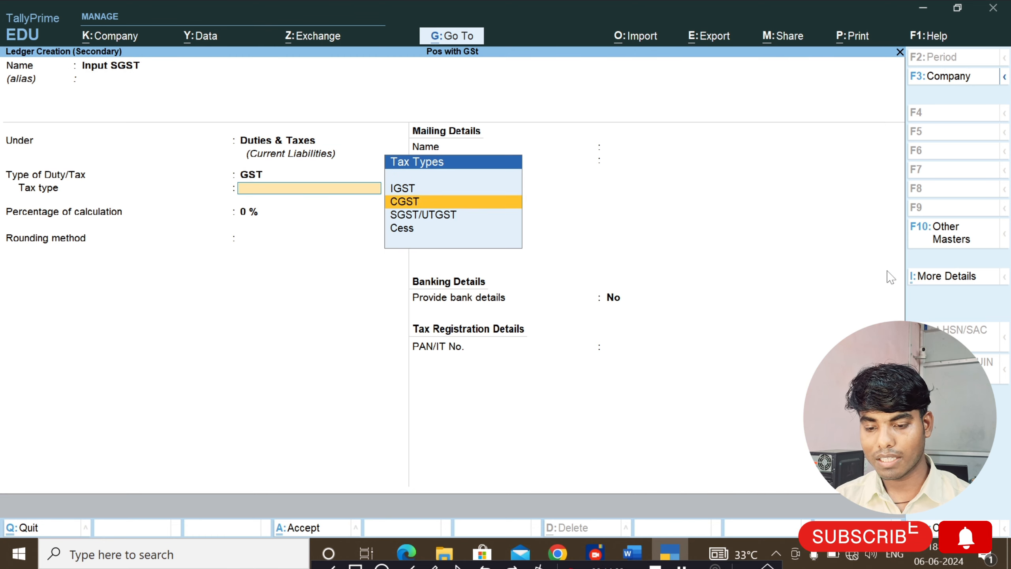
key(Return)
key(ctrl+a)
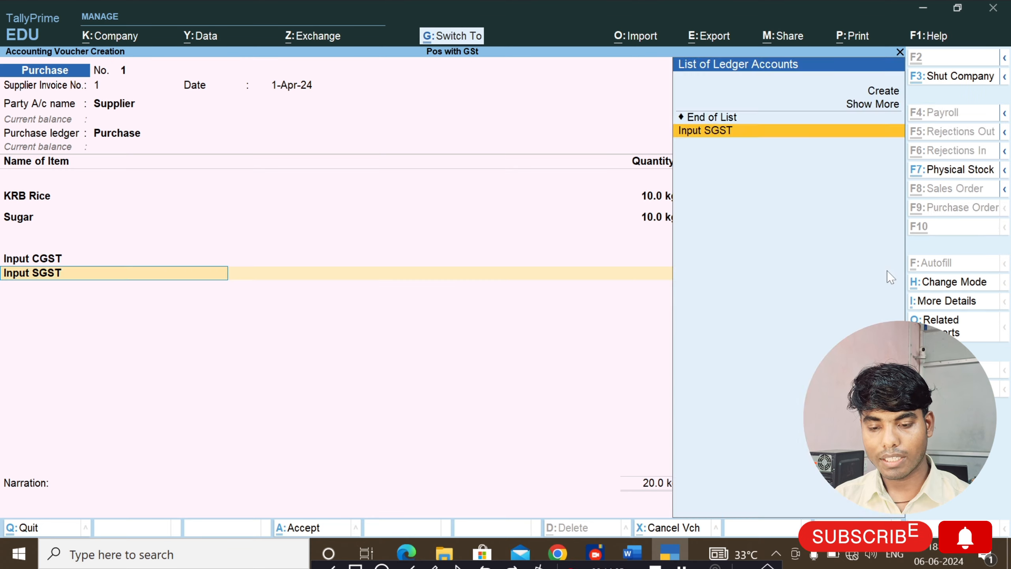
Apply Input SGST to the purchase voucher with its calculated amount and finish the ledger list.
key(Return)
key(Return)
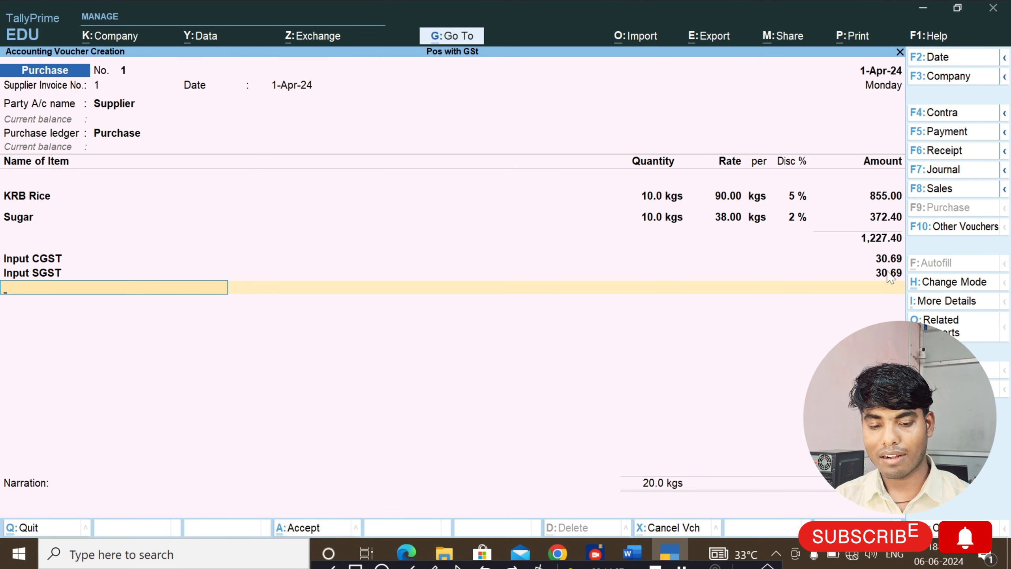
key(Return)
key(Return)
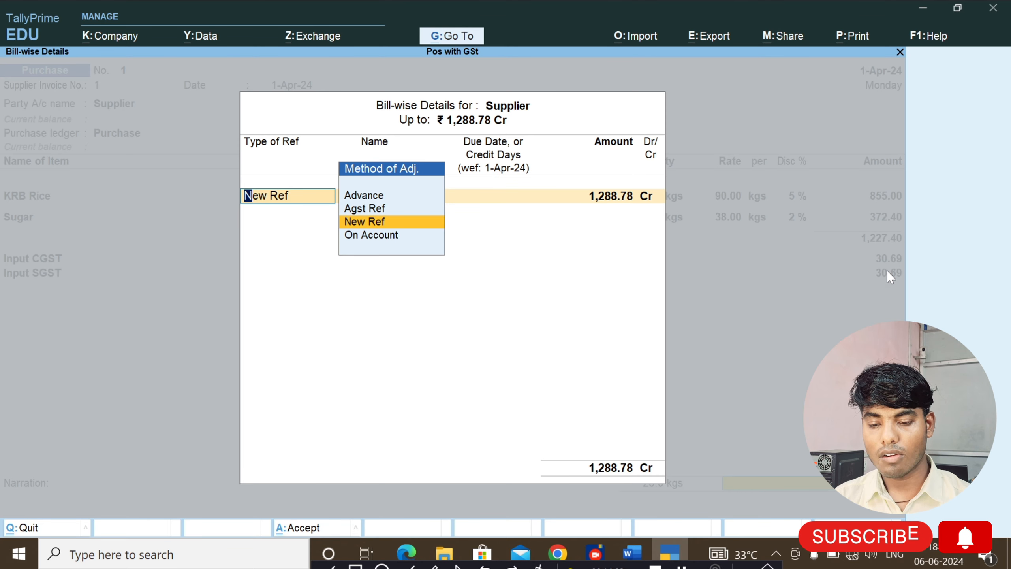
Allocate the supplier's bill amount as On Account, leave the narration empty, and save the purchase voucher.
key(Down)
key(Return)
key(Return)
key(Return)
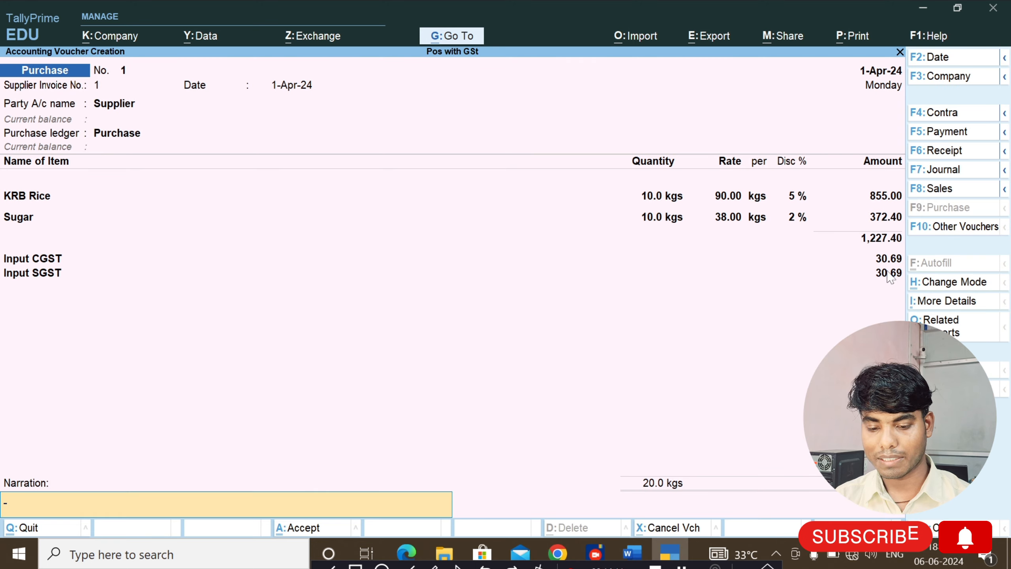
key(Return)
key(Return)
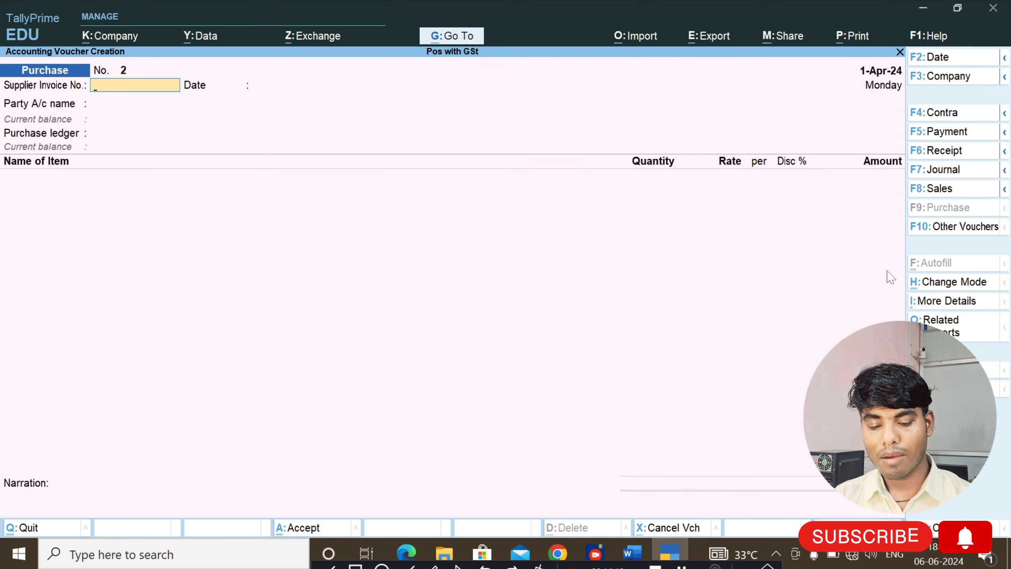
Fill in the second purchase voucher's header with supplier invoice number 2, Supplier as the party with default details, and the Purchase ledger.
text(2)
key(Return)
key(Return)
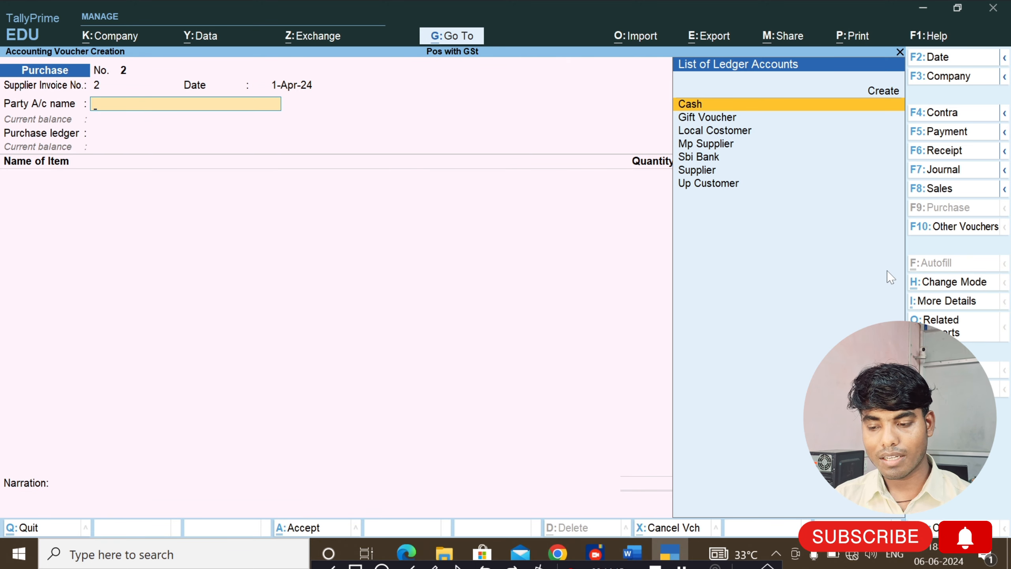
key(Down)
key(Down)
key(Down)
key(Down)
key(Down)
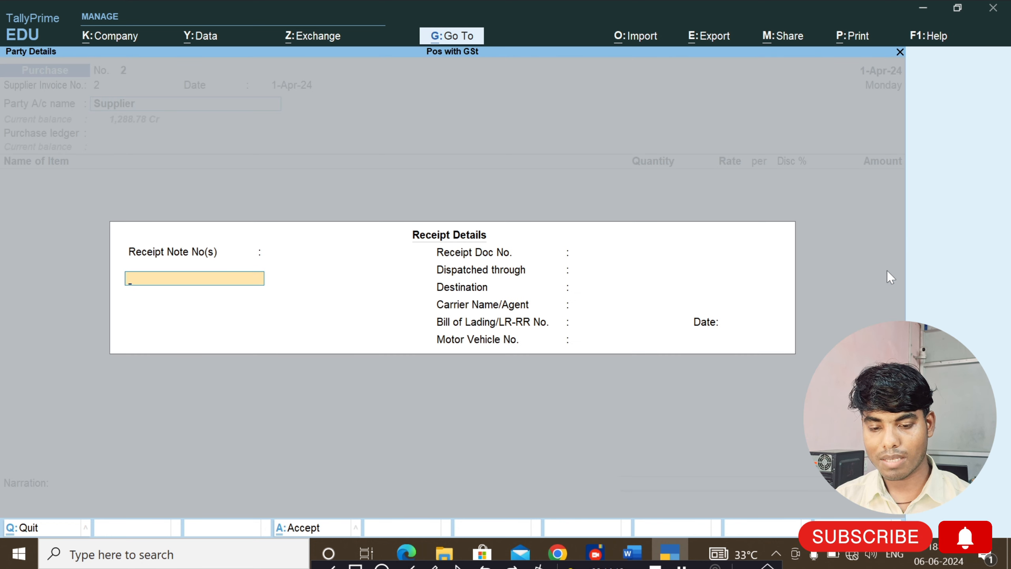
key(ctrl+a)
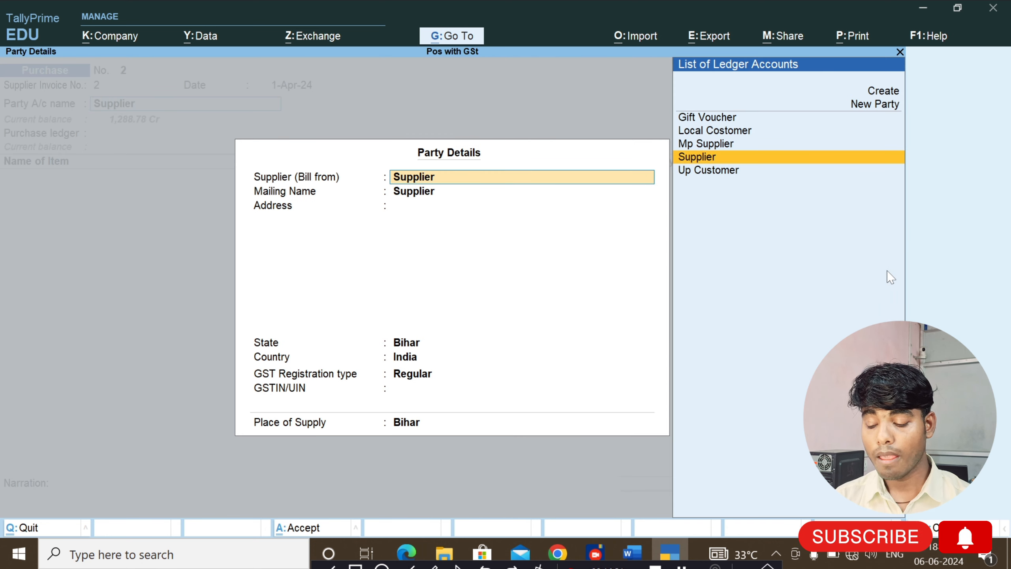
key(ctrl+a)
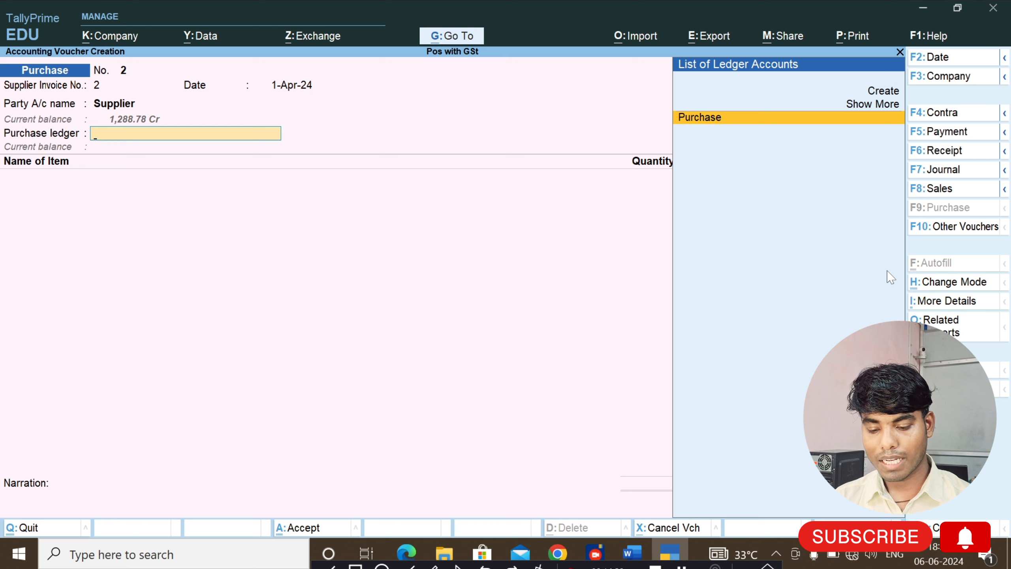
key(Return)
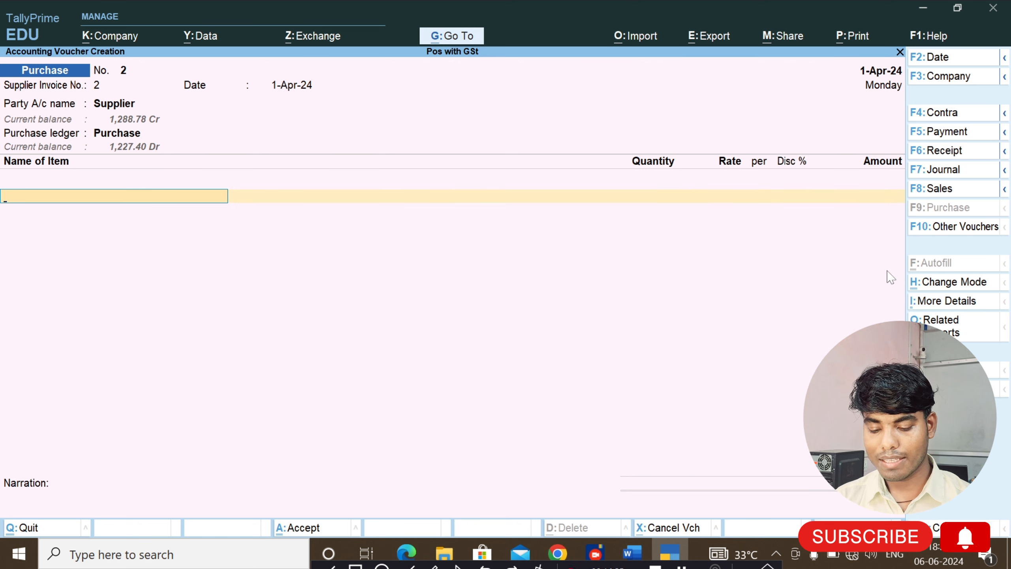
Add 10 nos of Dell Laptop I7 at the default rate of 40,000.00 with a 10% discount.
text(De)
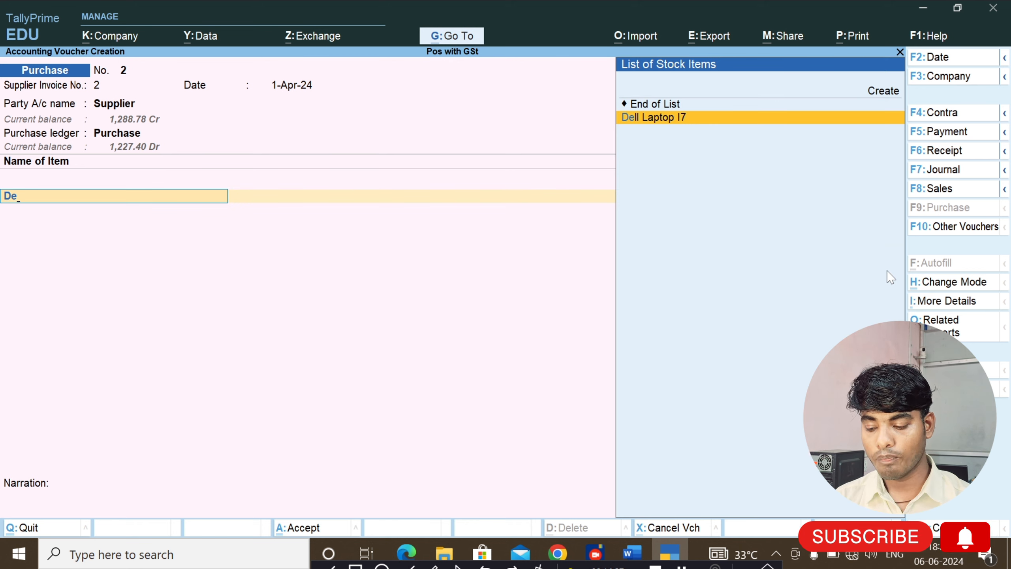
key(Return)
text(10)
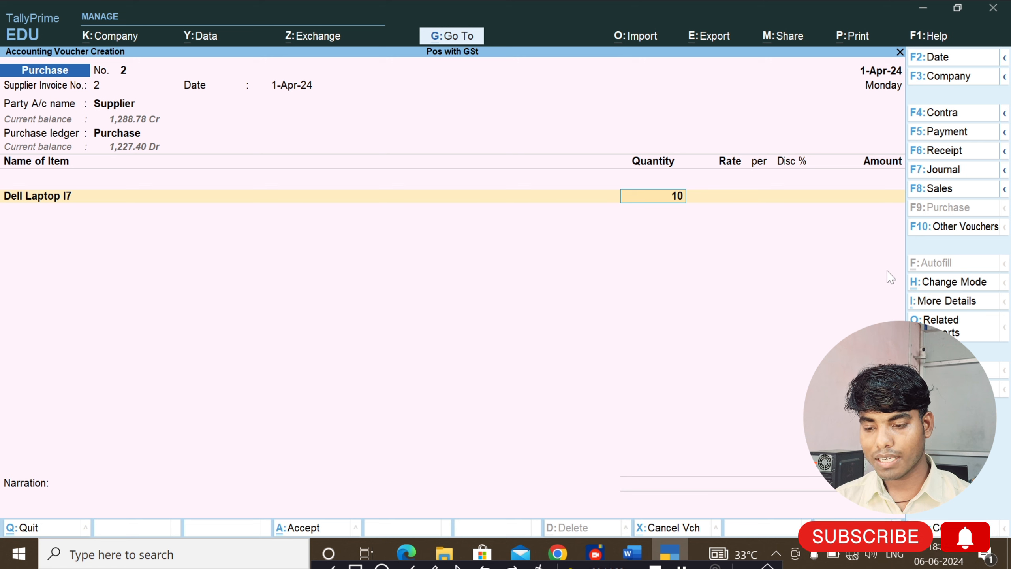
key(Return)
key(Return)
key(Return)
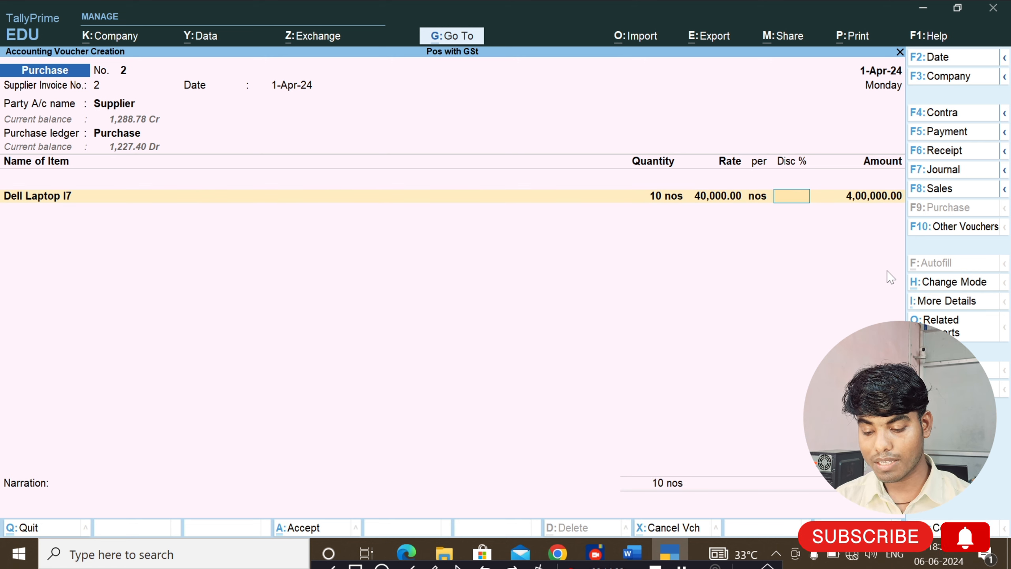
text(10)
key(Return)
key(Return)
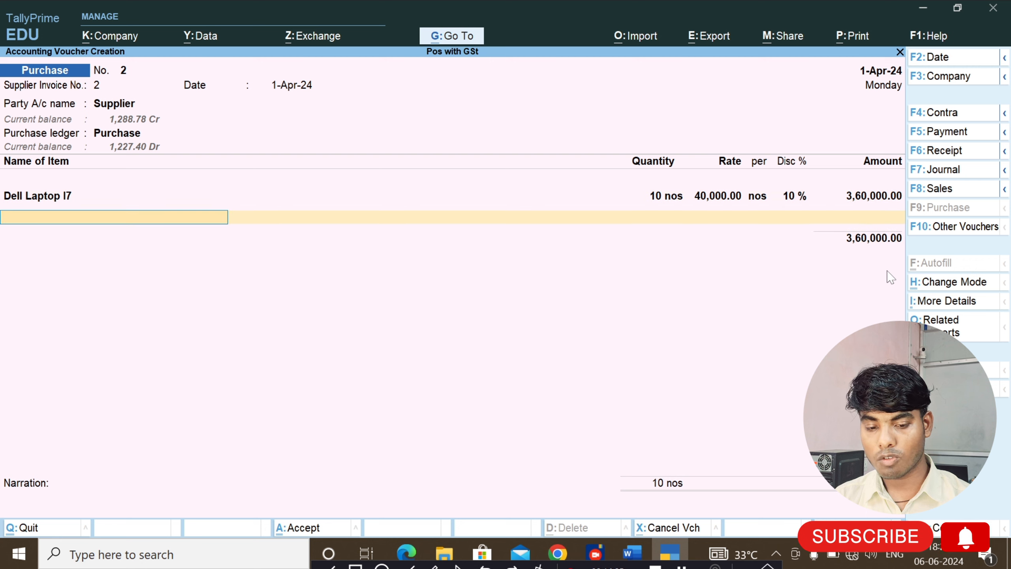
Add 10 nos of Hp Laptop at the default rate of 35,000.00 with a 5% discount and finish the item list.
text(Hp)
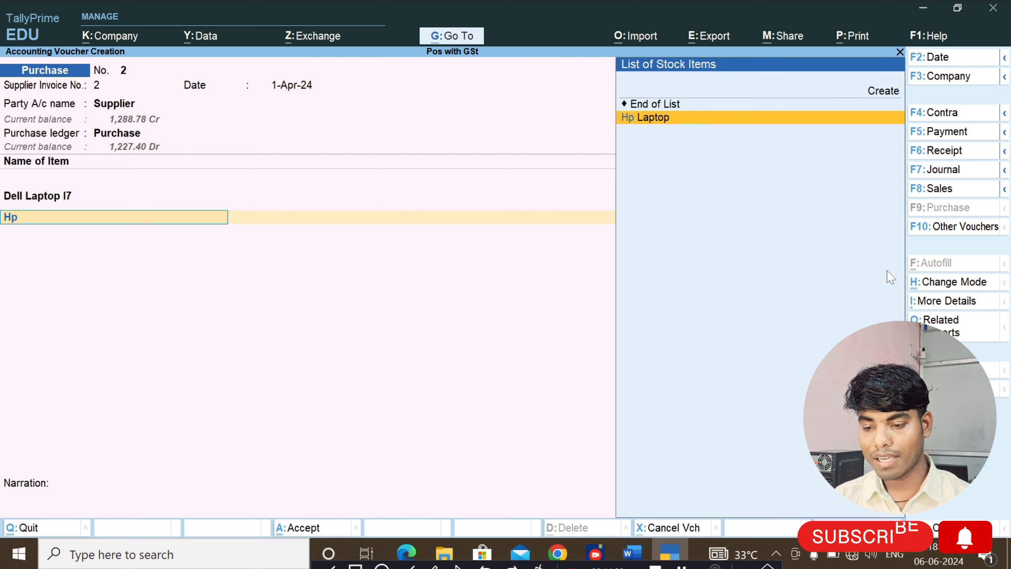
key(Return)
text(10)
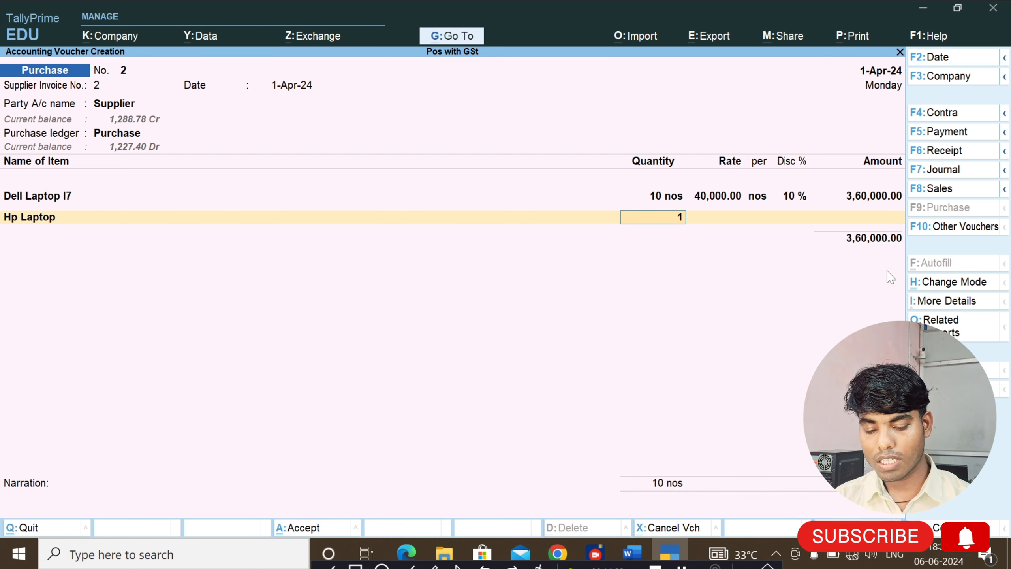
key(Return)
key(Return)
key(Return)
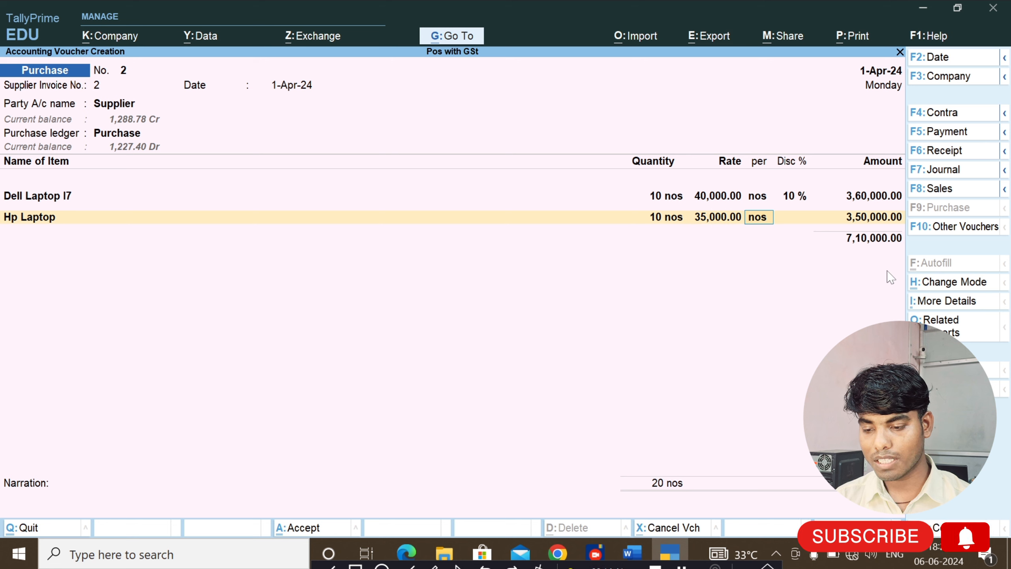
text(5)
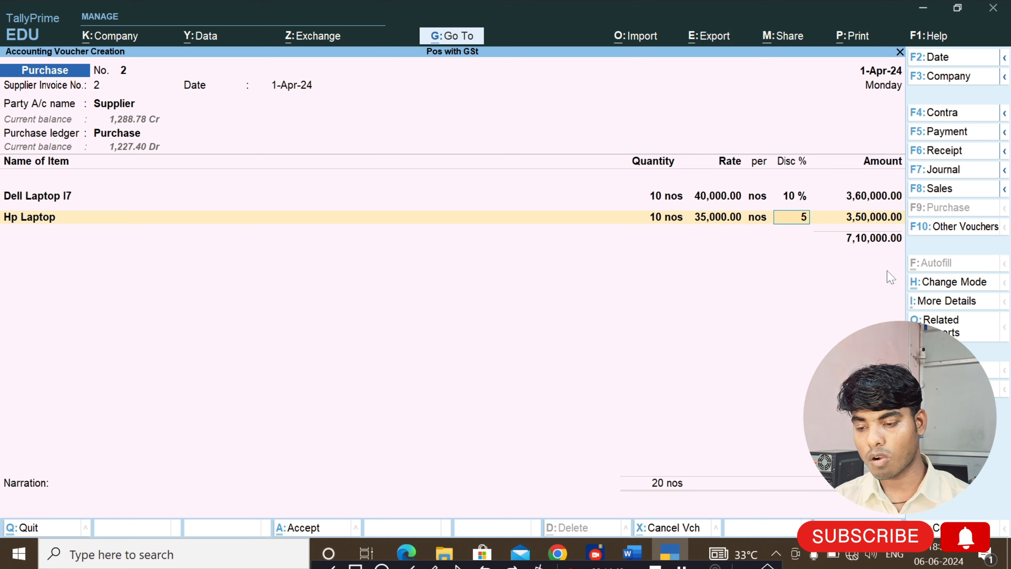
key(Return)
key(Return)
key(Return)
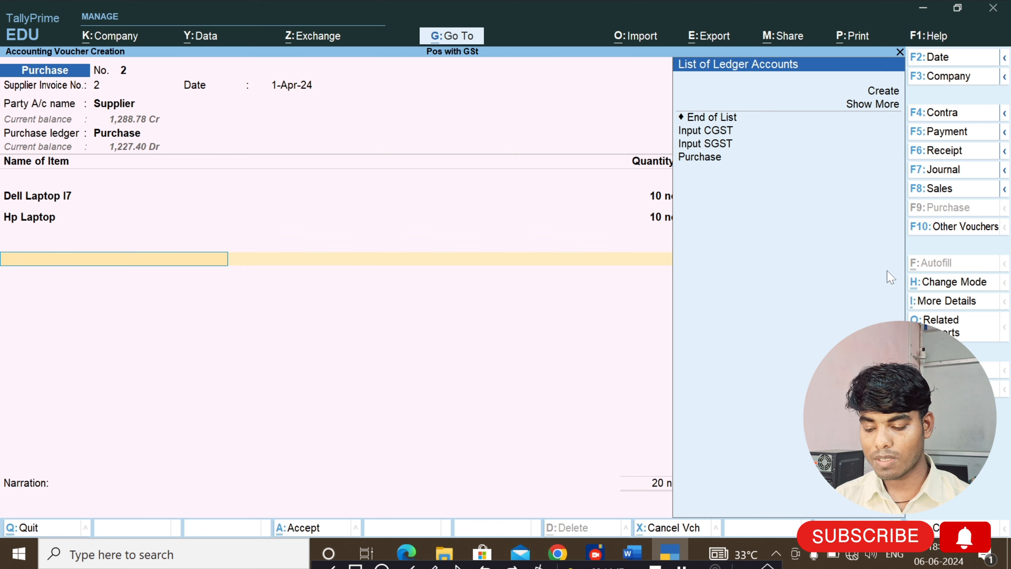
Apply Input CGST and Input SGST to the laptop purchase with their calculated amounts and finish the ledger list.
key(Down)
key(Down)
key(Down)
key(Down)
key(Return)
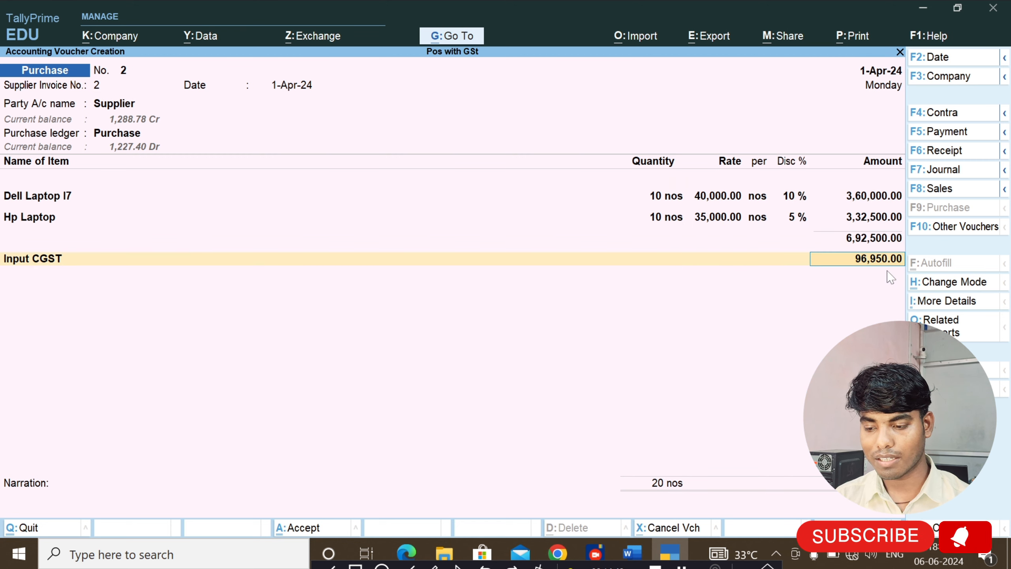
key(Return)
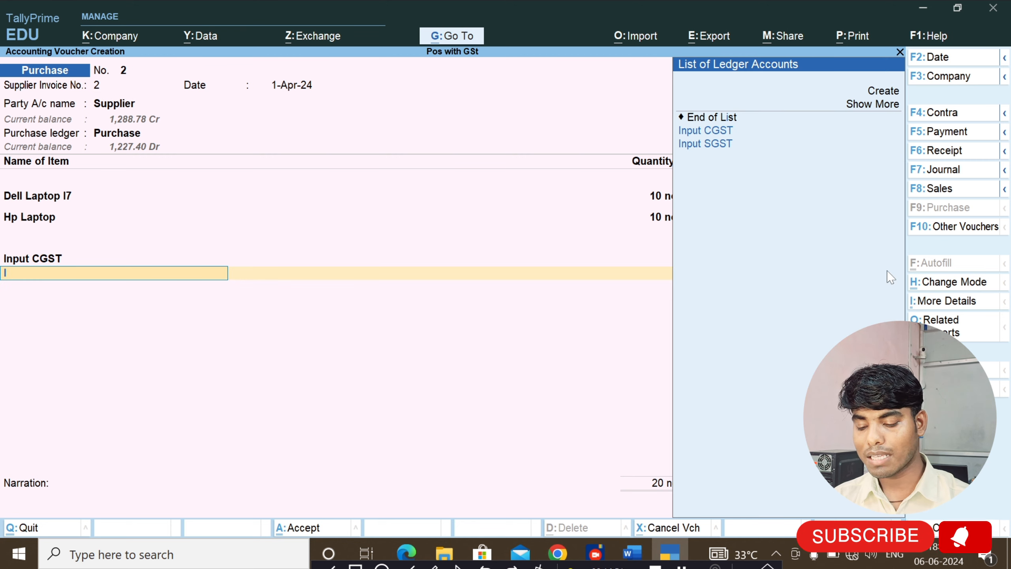
key(Down)
key(Down)
key(Return)
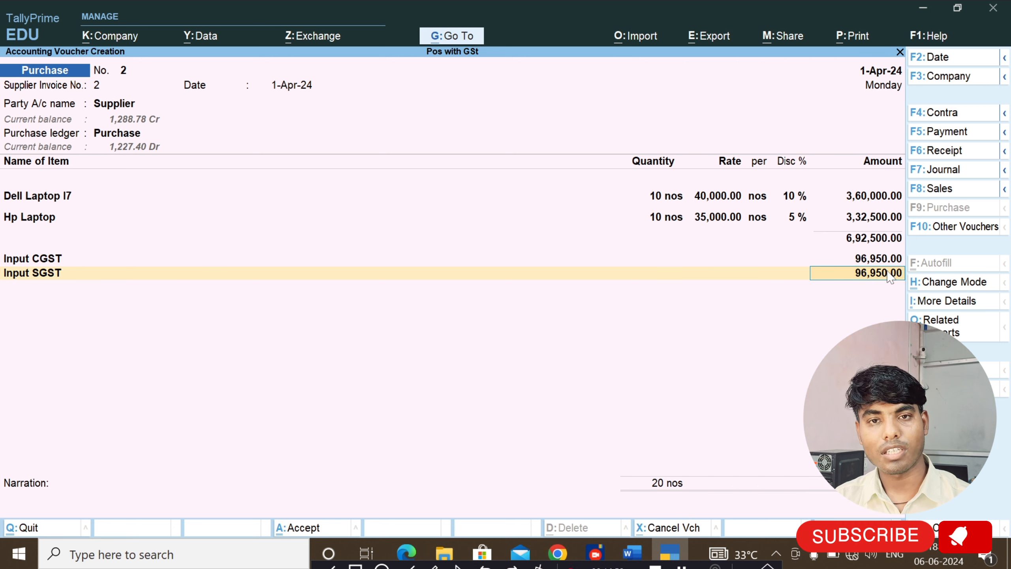
key(Return)
key(Return)
key(Return)
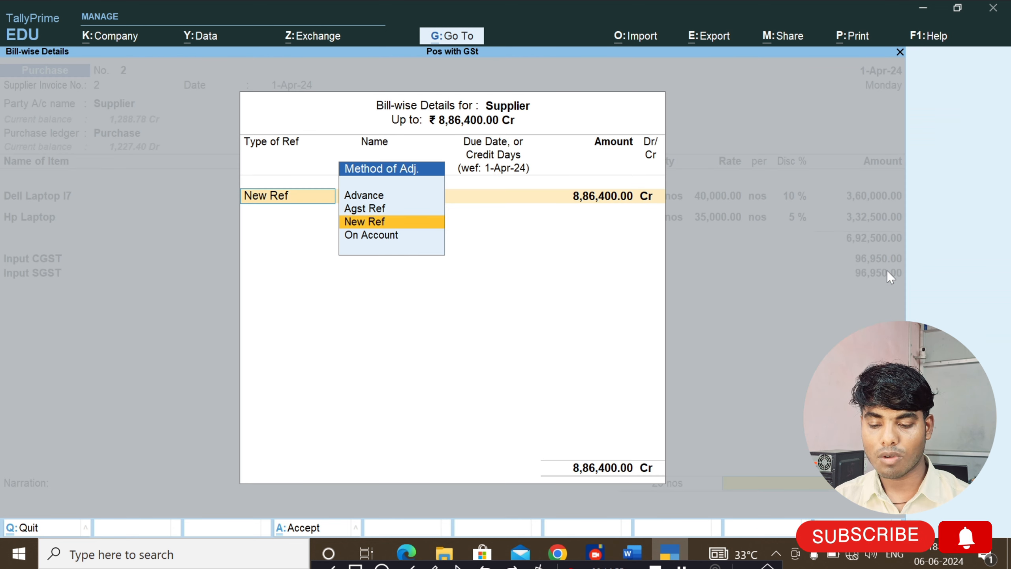
Allocate the supplier's full laptop bill amount as a New Ref, accepting the default bill-wise details.
key(Return)
key(Return)
key(Return)
key(Return)
key(Return)
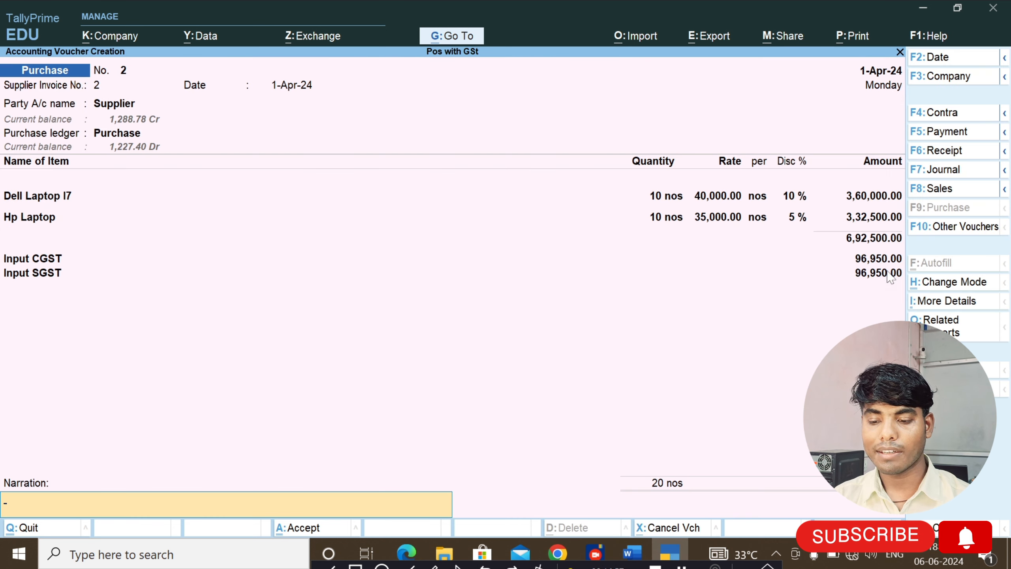
Save the laptop purchase voucher without a narration and switch to the Pos Invoice sales voucher type.
key(Return)
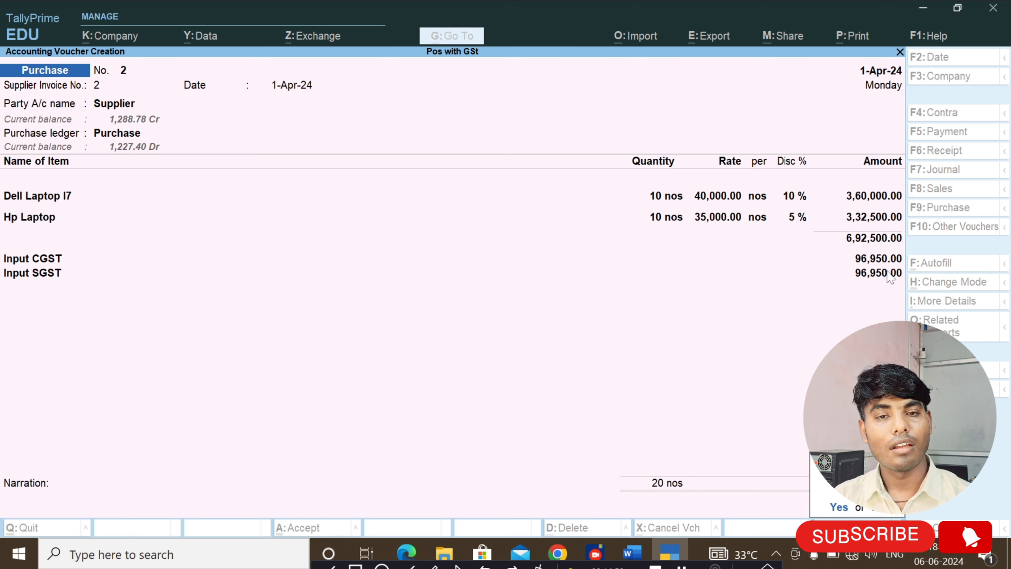
key(Return)
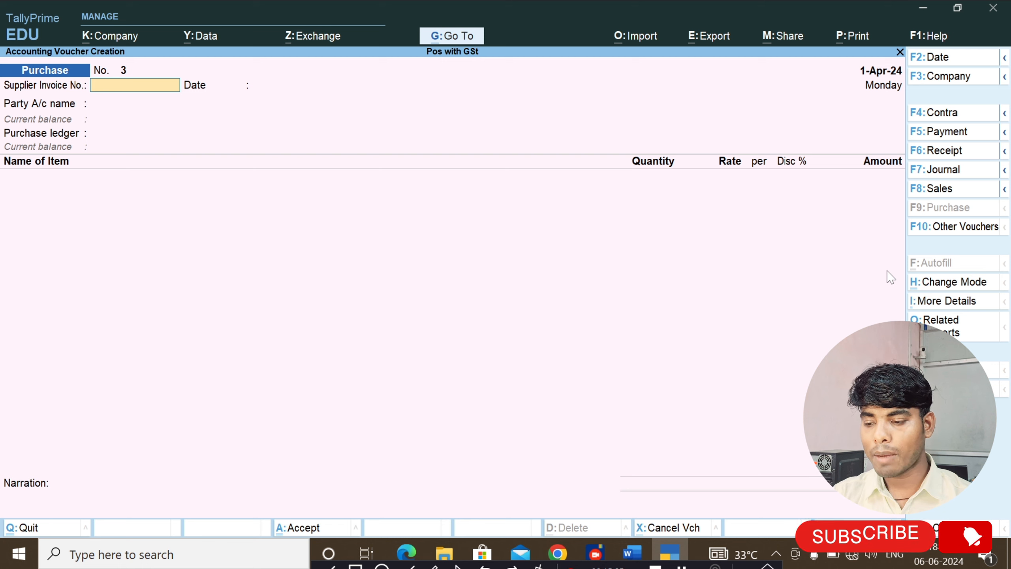
click(933, 194)
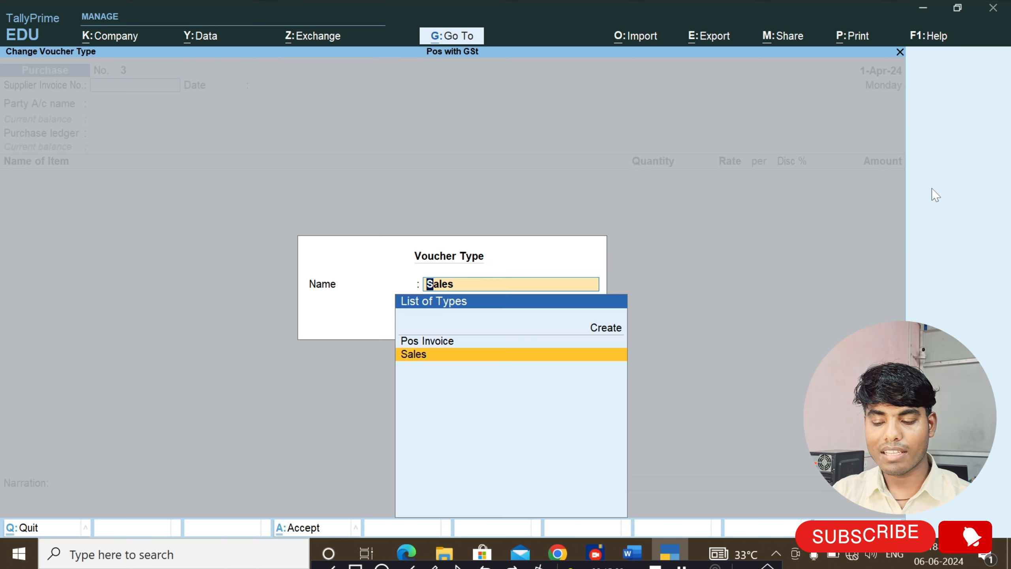
key(Up)
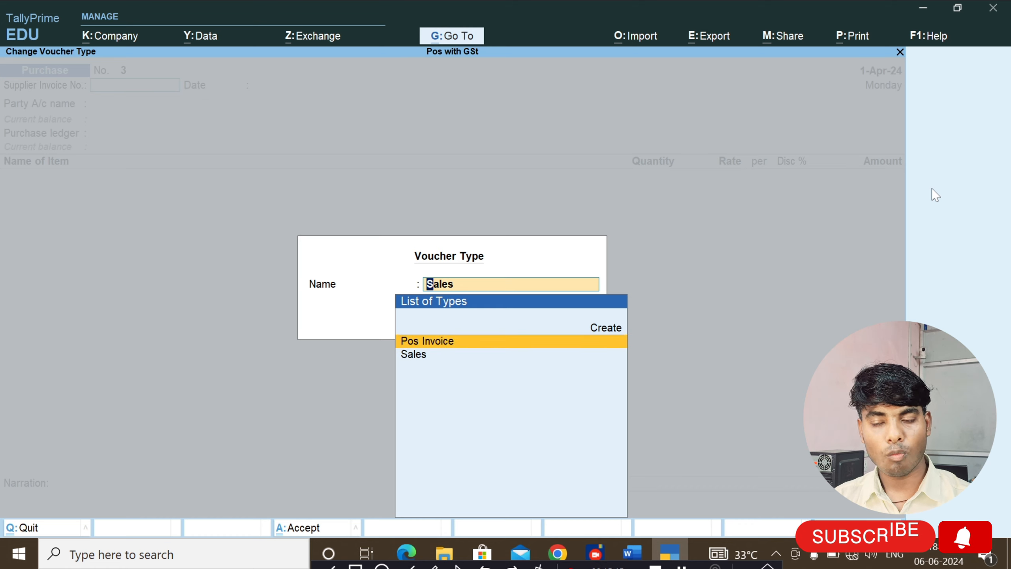
key(Return)
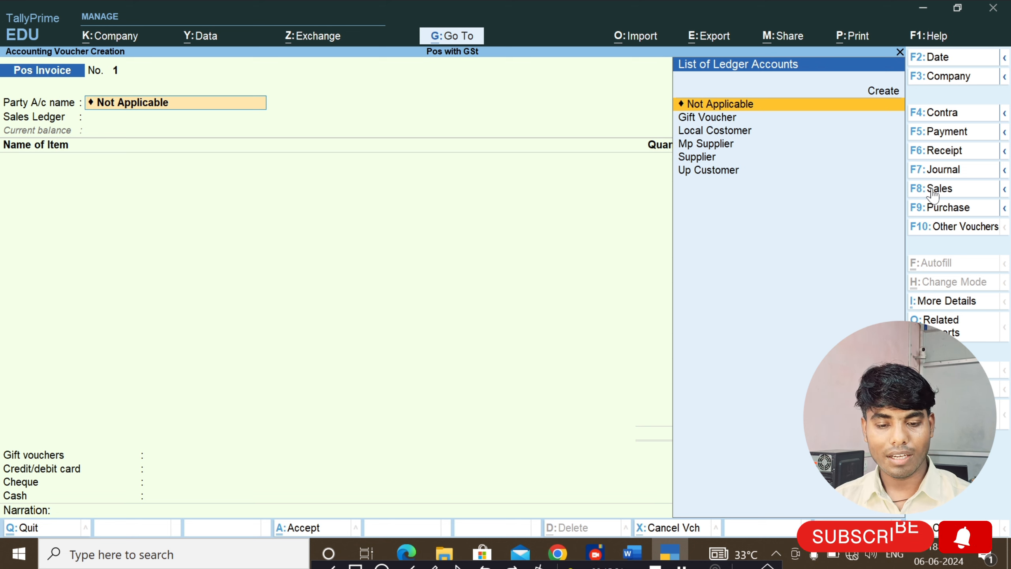
Set the POS invoice party to Local Costomer, accept the default party details, and use the Sales ledger.
key(Down)
key(Down)
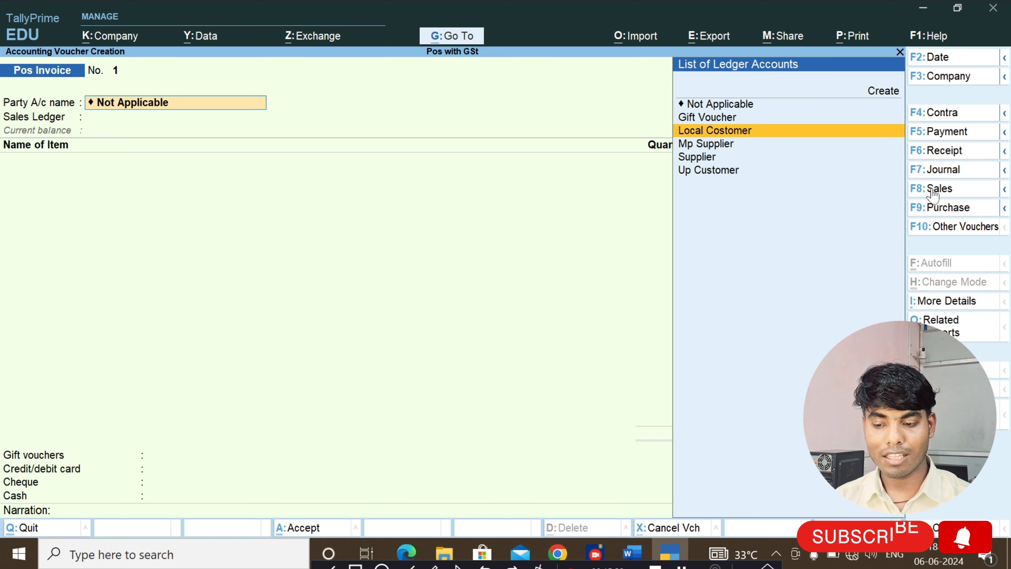
key(Return)
key(Return)
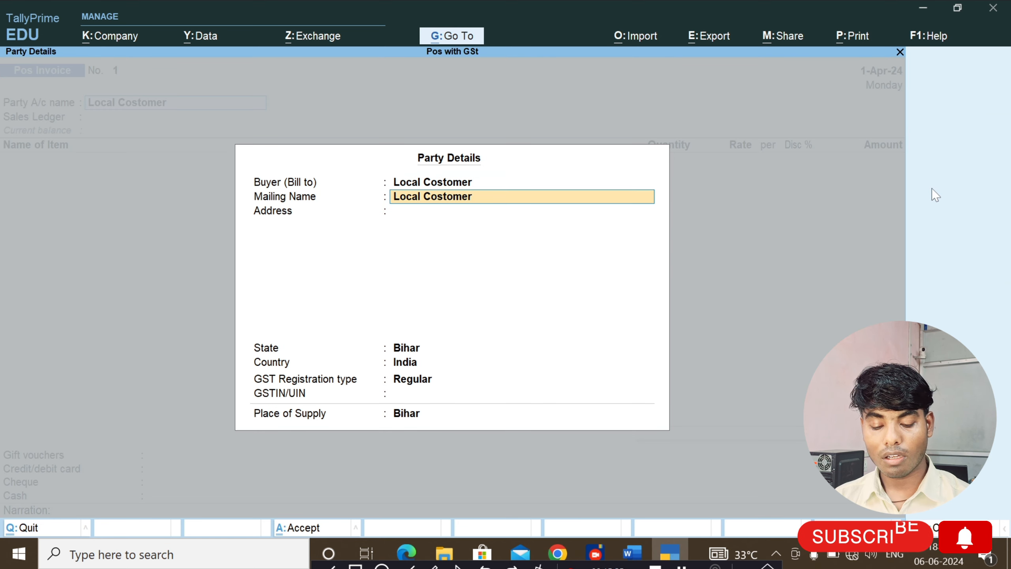
key(ctrl+a)
key(Return)
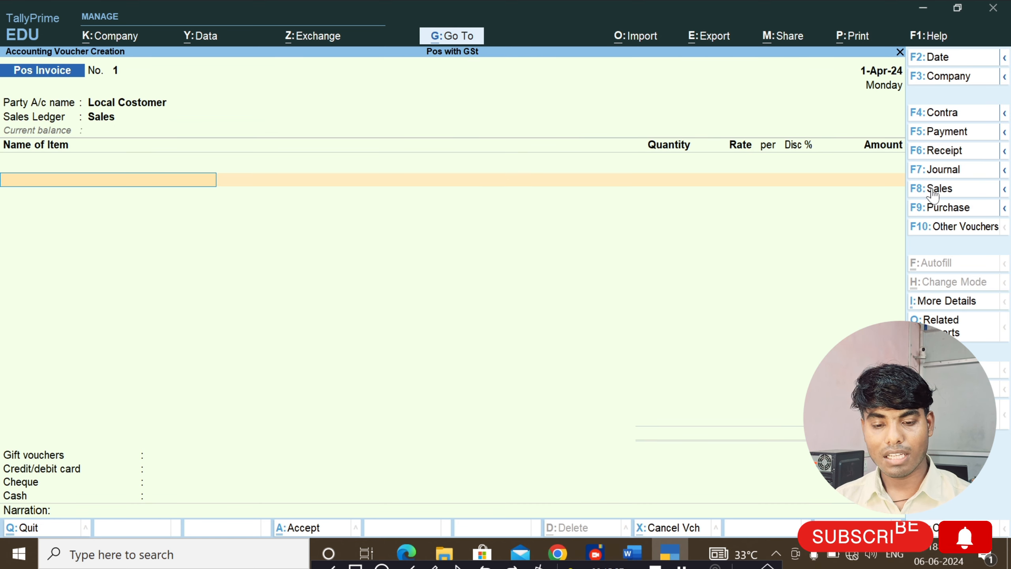
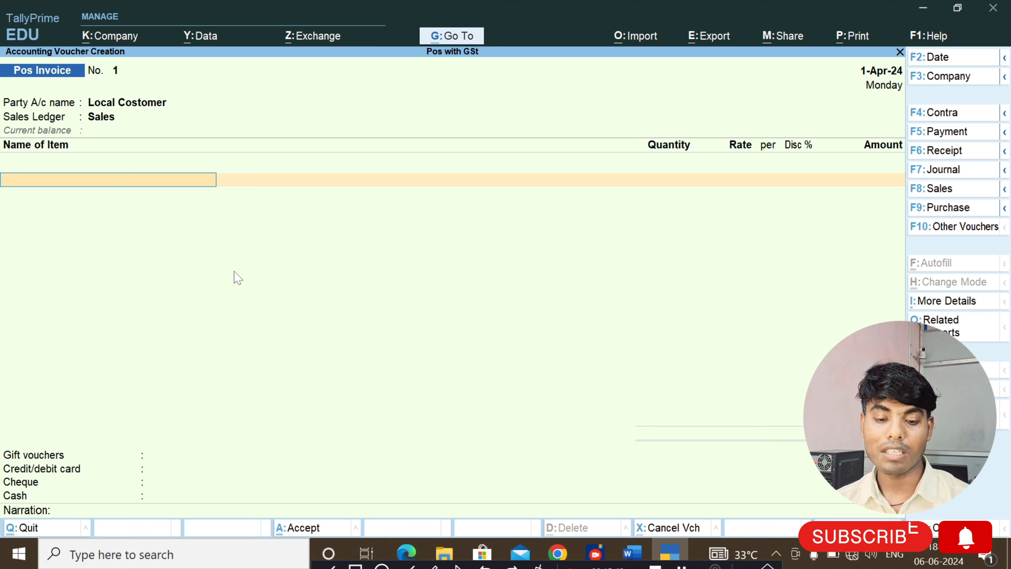
Add 2 nos of Dell Laptop I7 at the default rate of 42,000.00 with a 10% discount.
text(De)
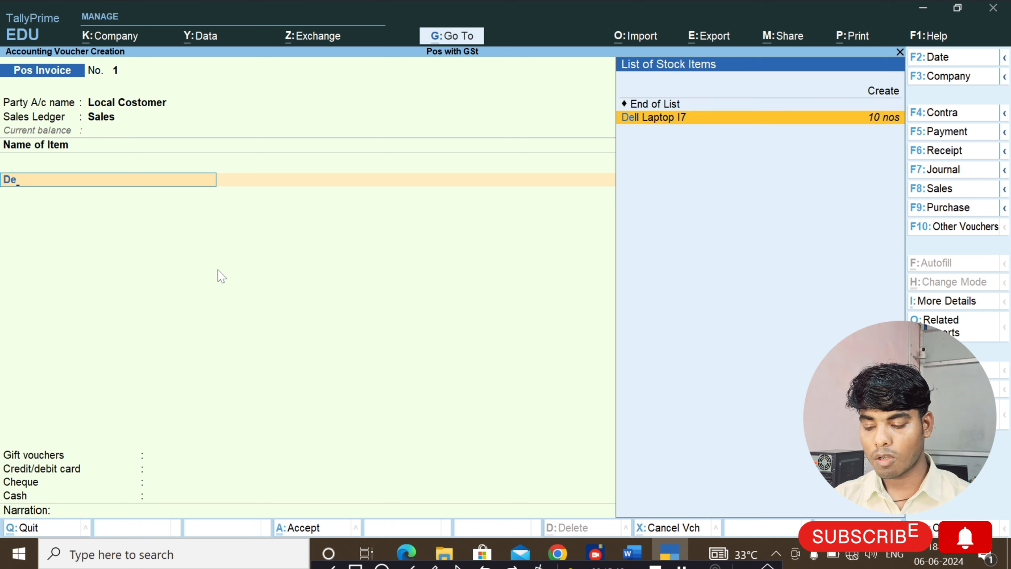
key(Return)
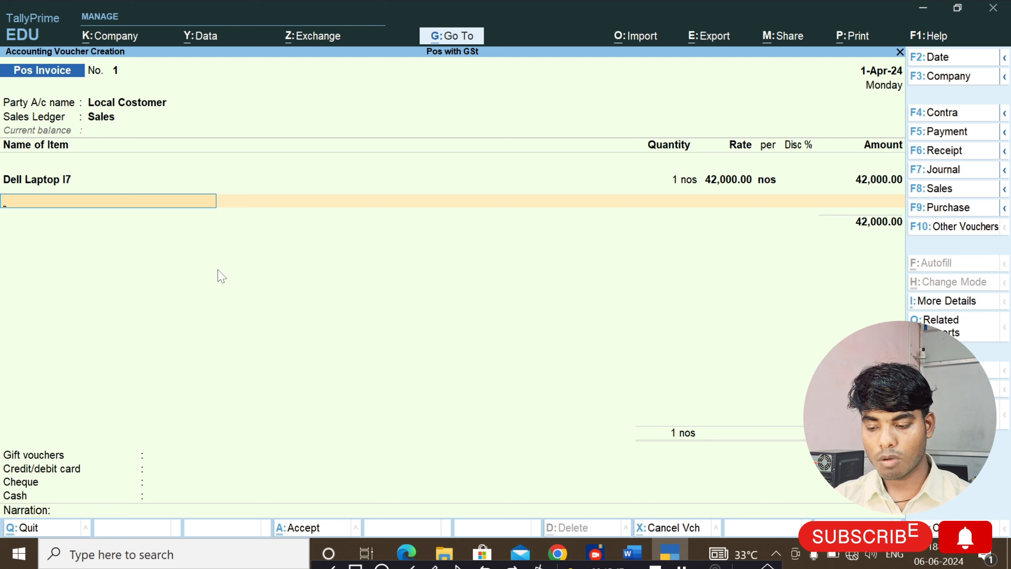
key(BackSpace)
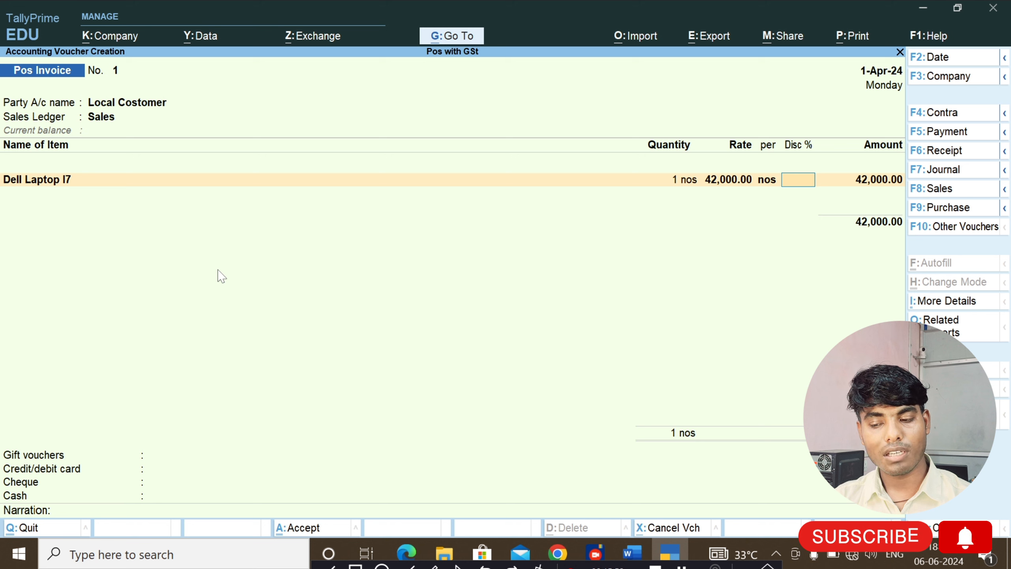
key(BackSpace)
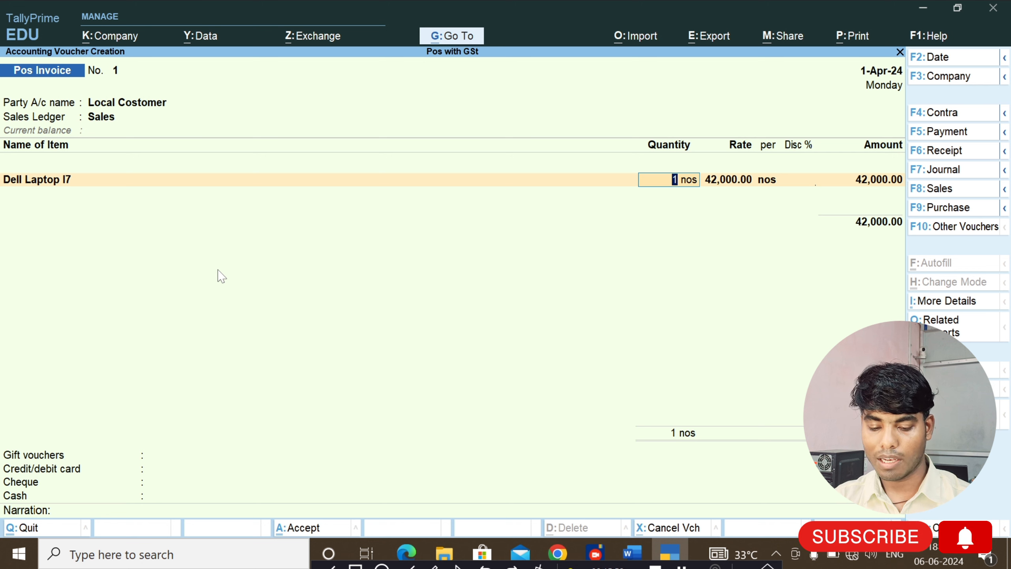
text(2)
key(Return)
key(Return)
key(Return)
key(Return)
key(Return)
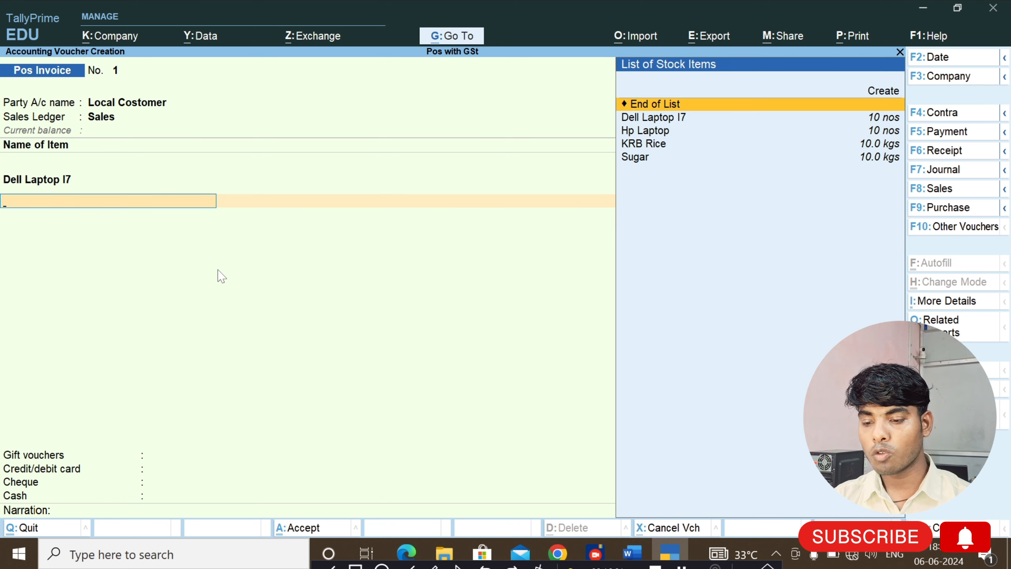
key(BackSpace)
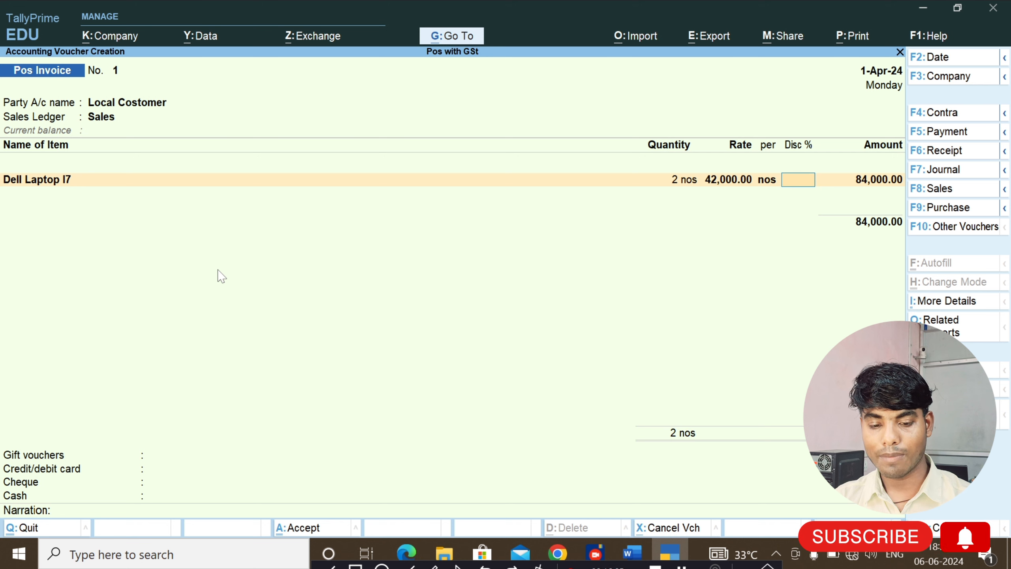
text(10)
key(Return)
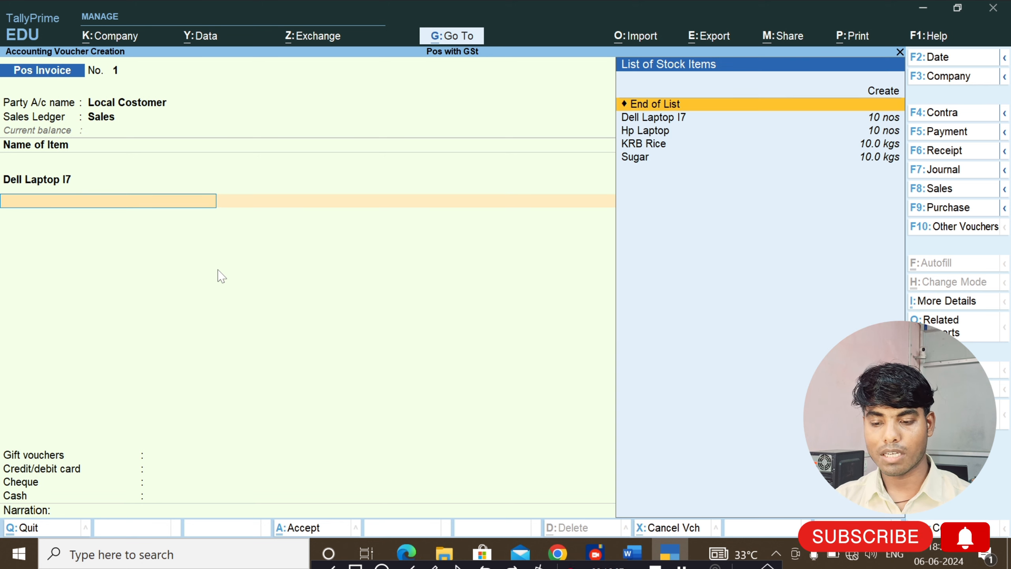
Add 4 nos of Hp Laptop at the default rate of 39,000.00 with a 5% discount and finish the item list.
key(Down)
key(Down)
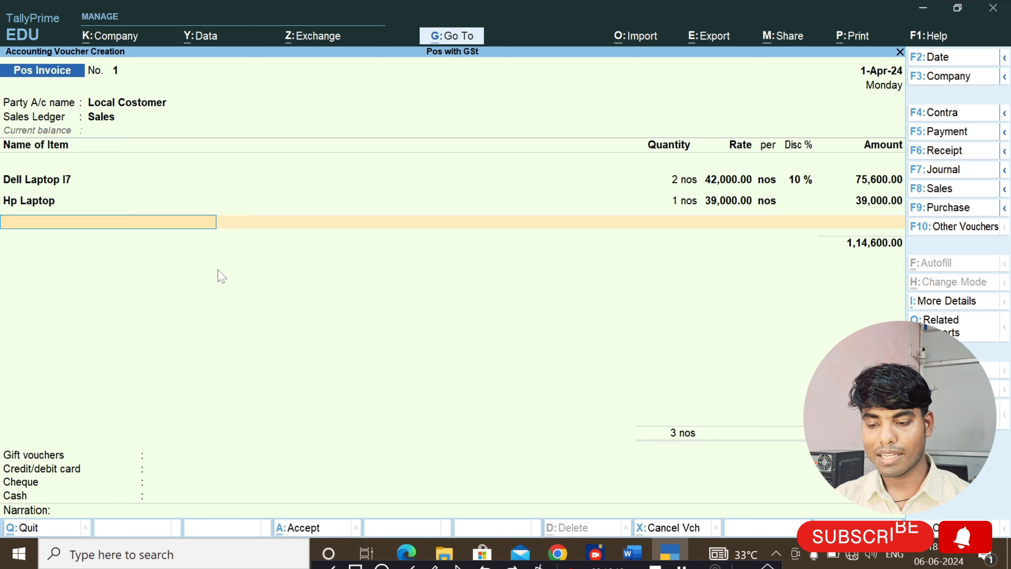
key(BackSpace)
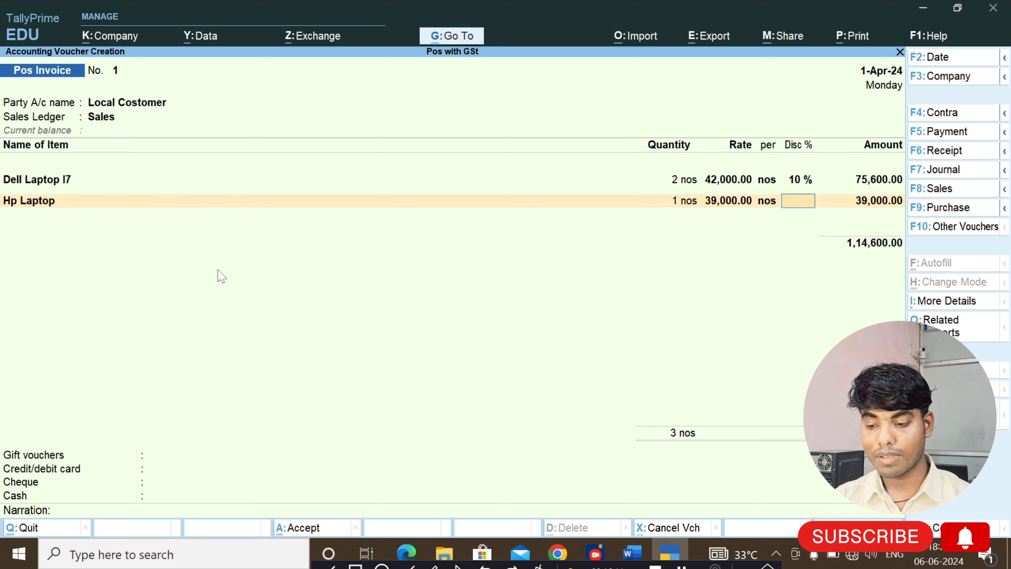
key(BackSpace)
key(BackSpace)
text(4)
key(Return)
key(Return)
key(Return)
key(Return)
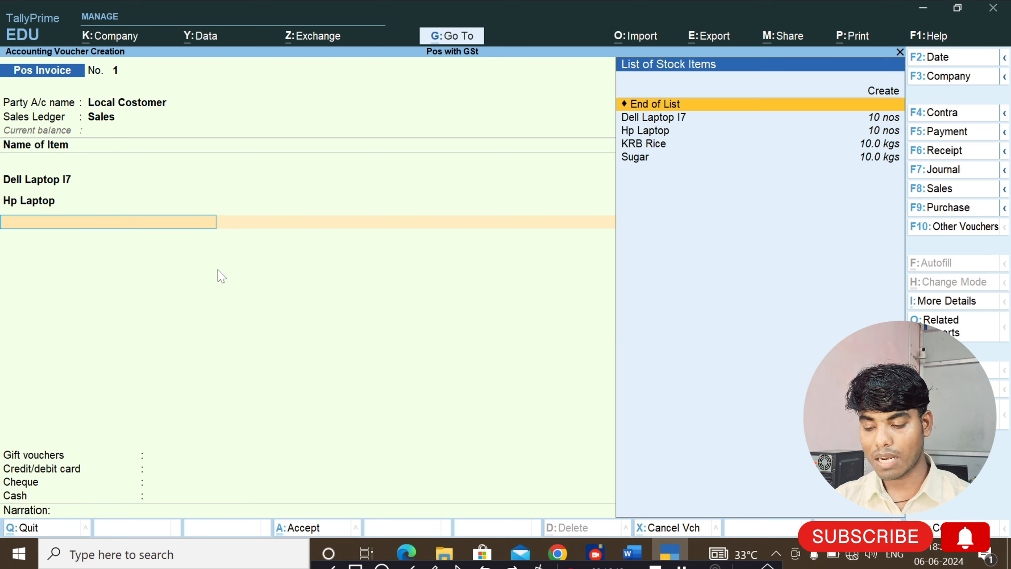
key(BackSpace)
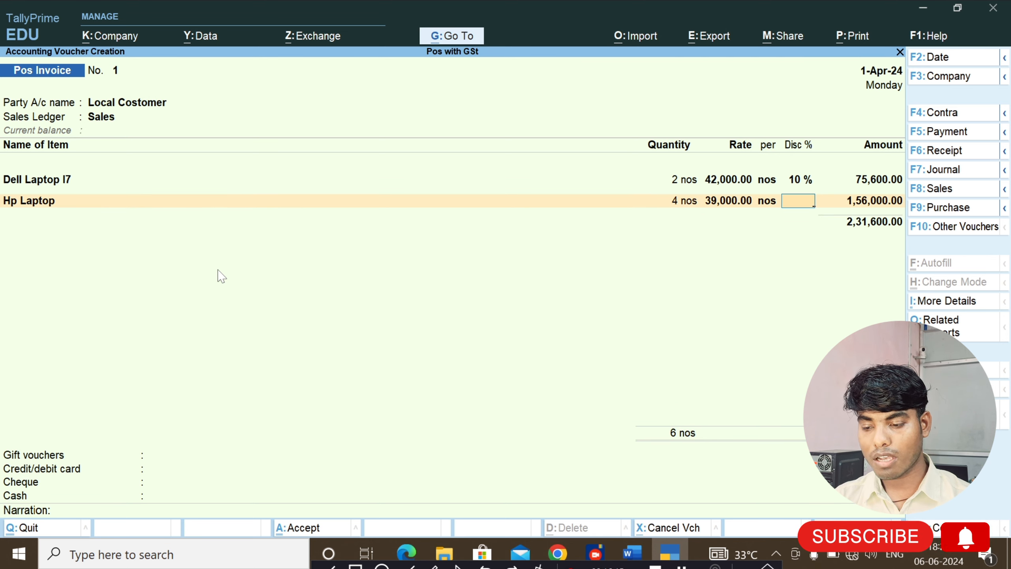
text(5)
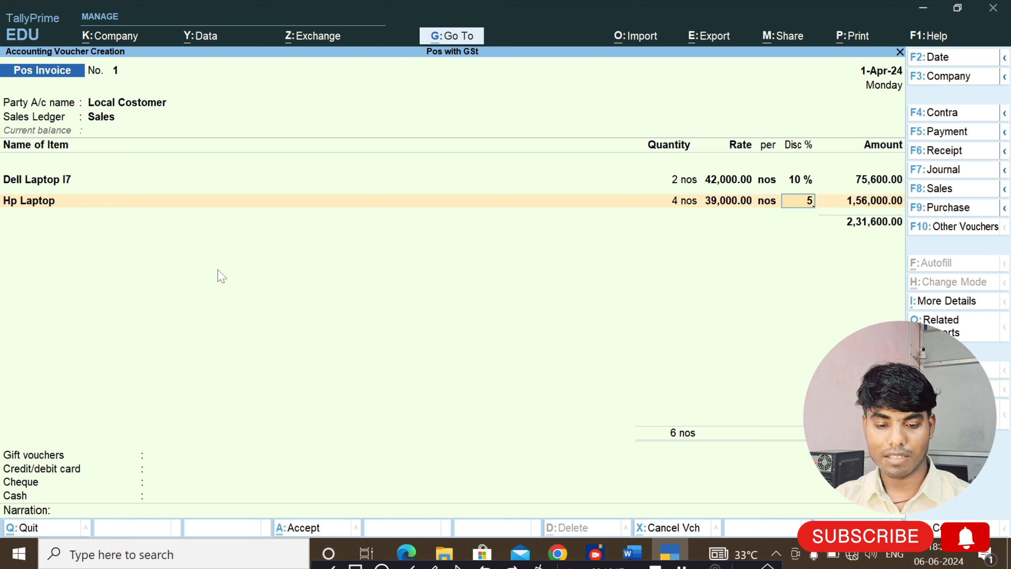
key(Return)
key(Return)
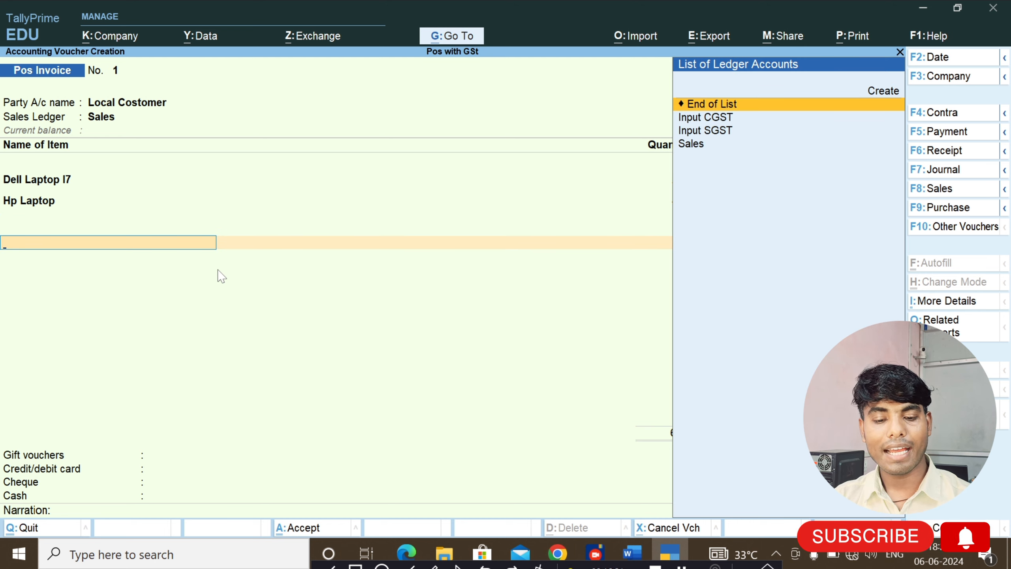
Create a new tax ledger from within the POS invoice and name it Output CGST.
key(Up)
key(Return)
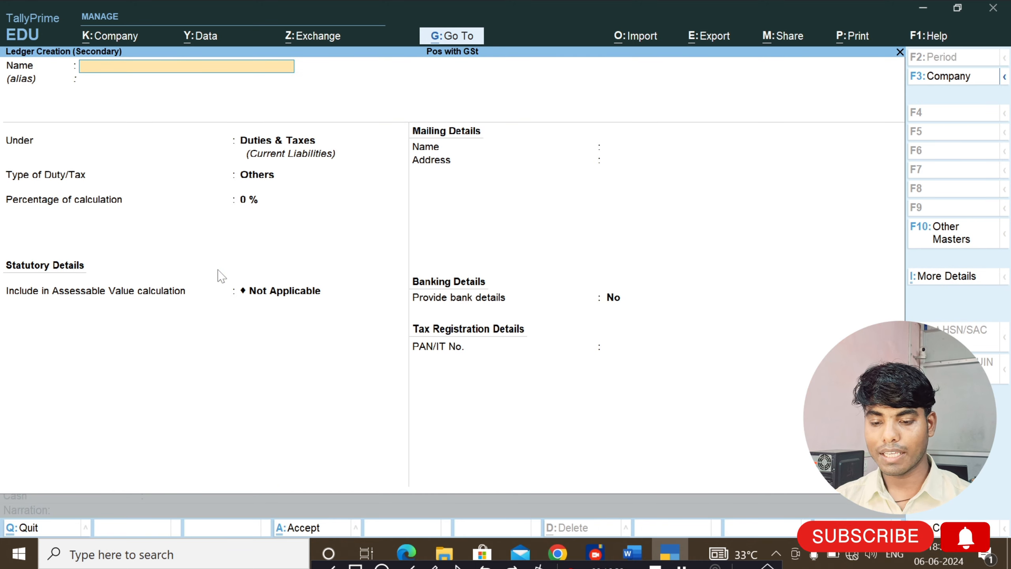
text(Outp)
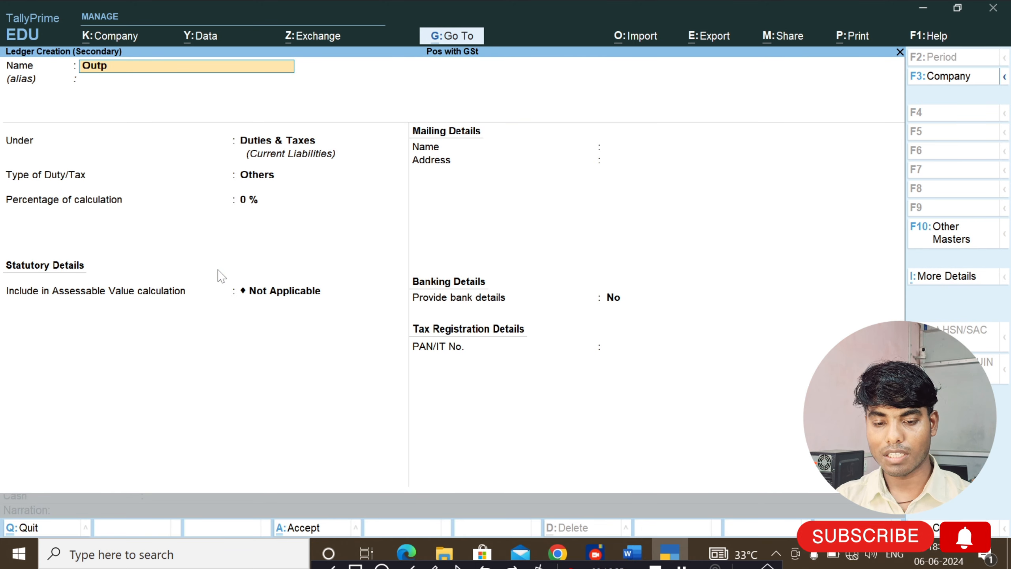
text(ut C)
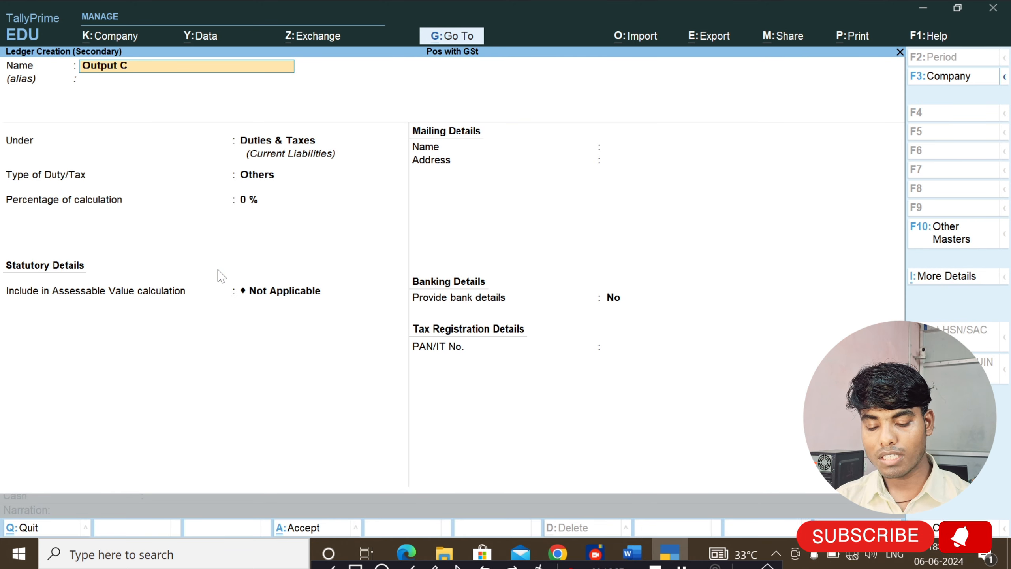
text(S)
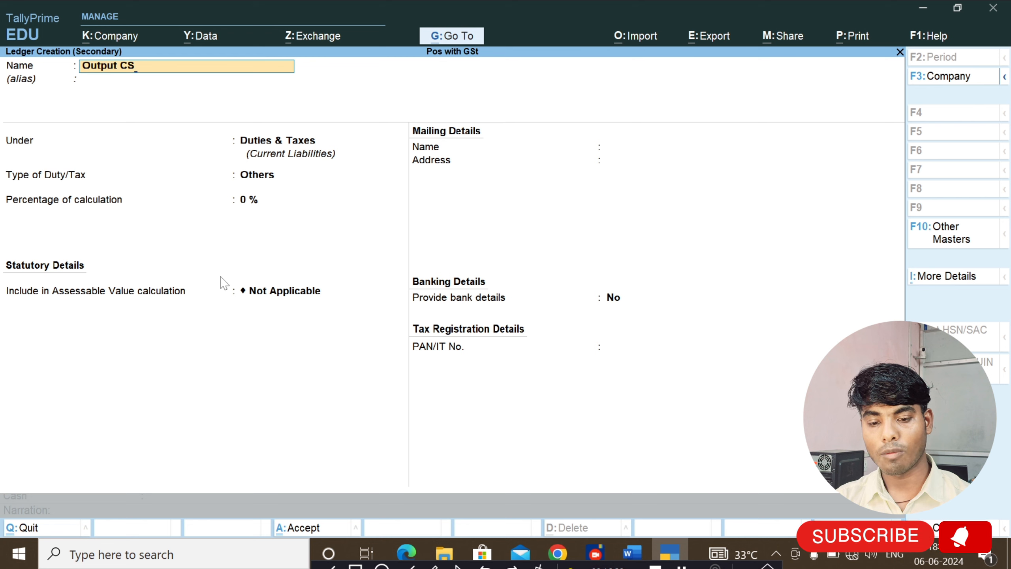
key(BackSpace)
text(GST)
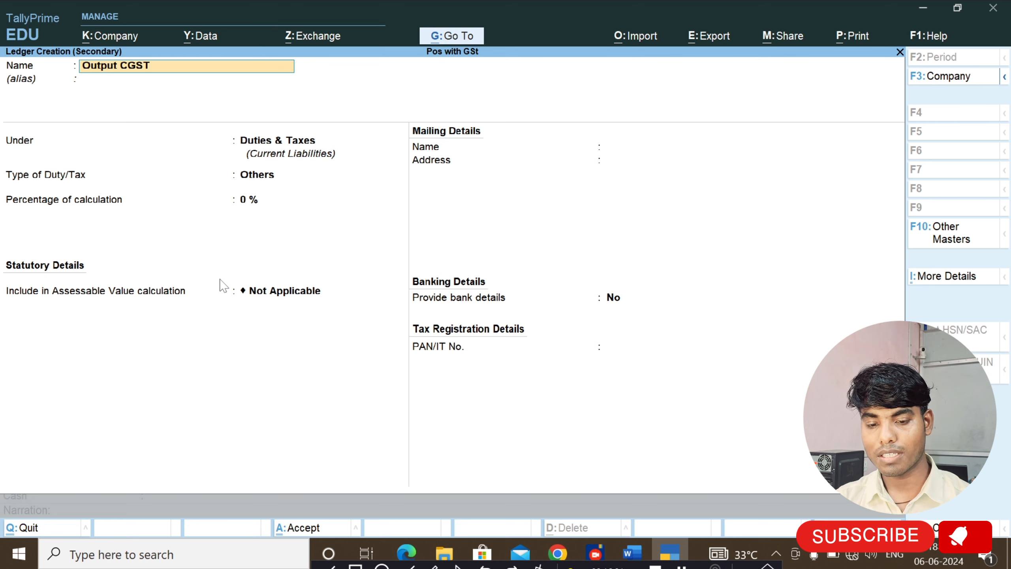
Set Output CGST's duty type to GST and tax type to CGST, save the ledger, and accept its calculated amount in the invoice.
key(Return)
key(Return)
key(Return)
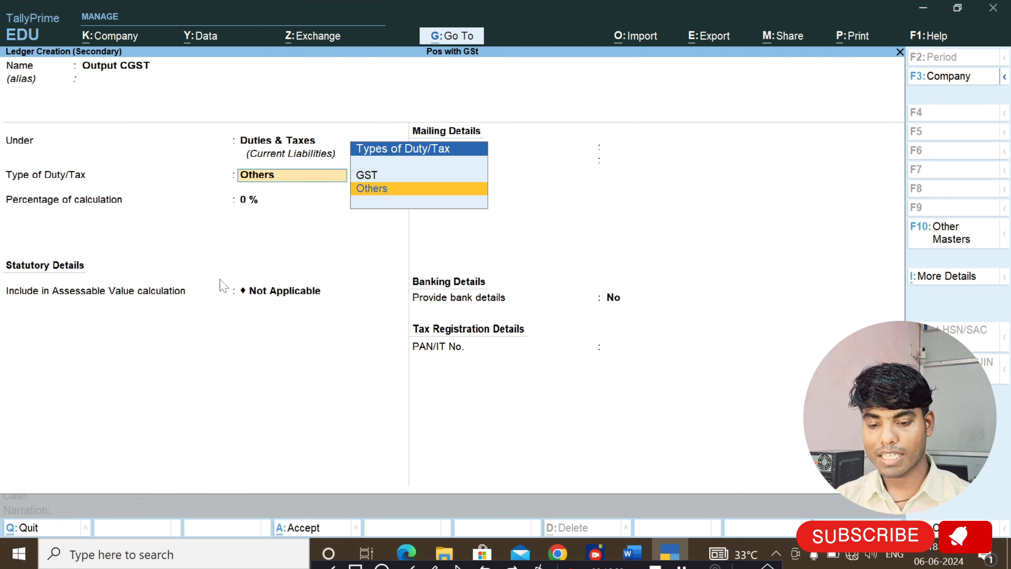
key(Up)
key(Return)
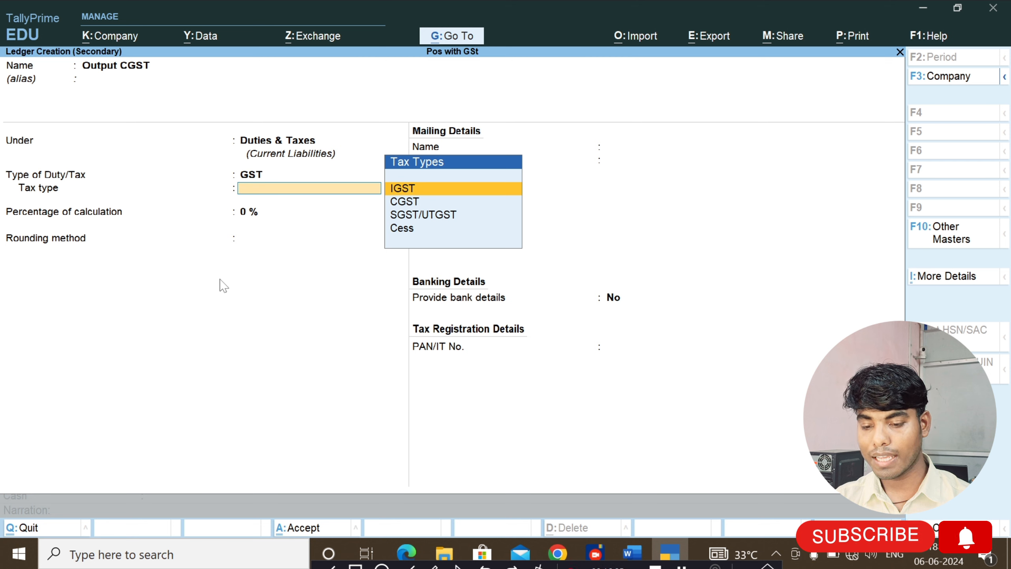
key(Down)
key(Return)
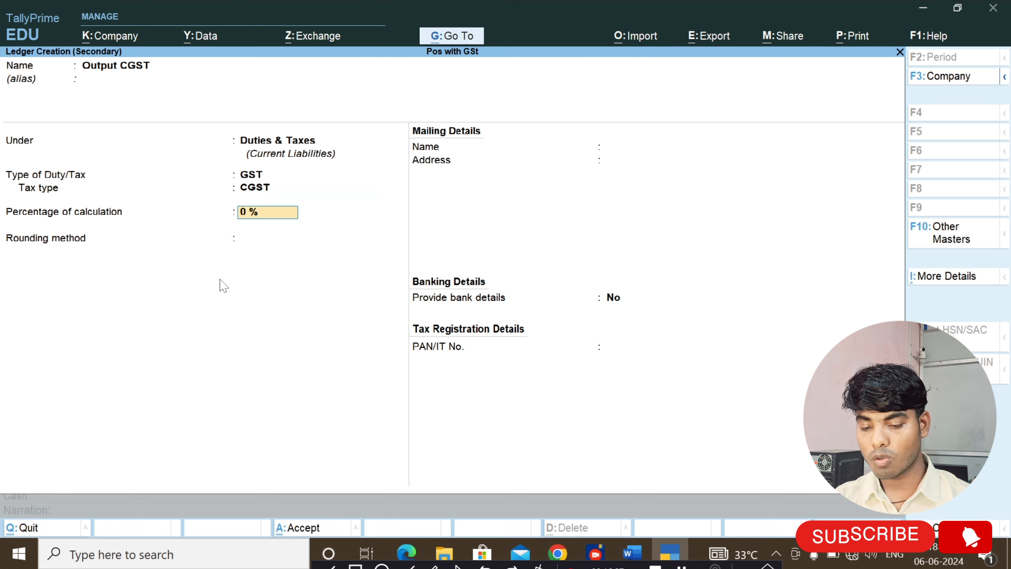
key(ctrl+a)
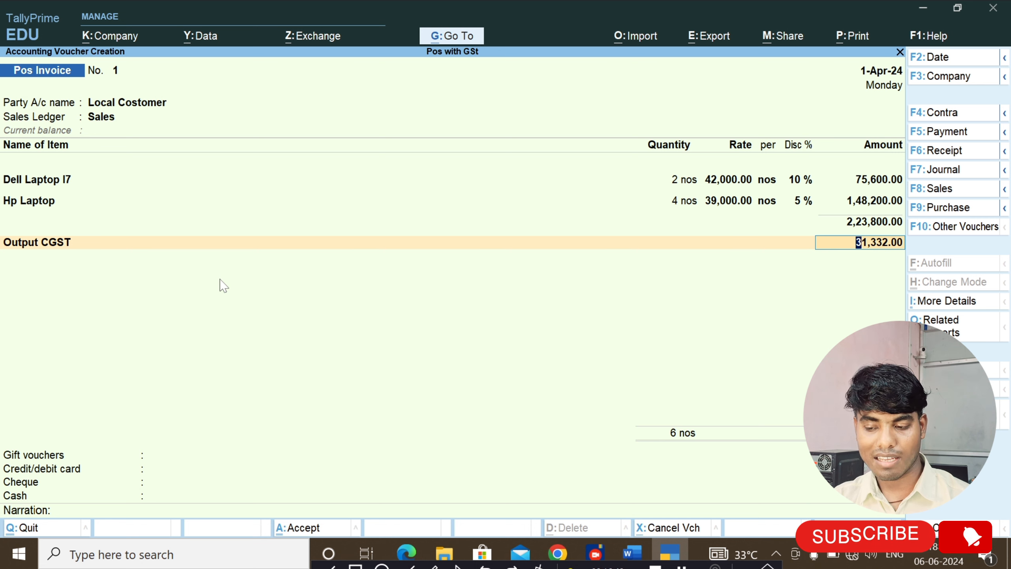
key(Return)
Create a second tax ledger from within the POS invoice, named Output SGST and grouped under Duties & Taxes.
text(O)
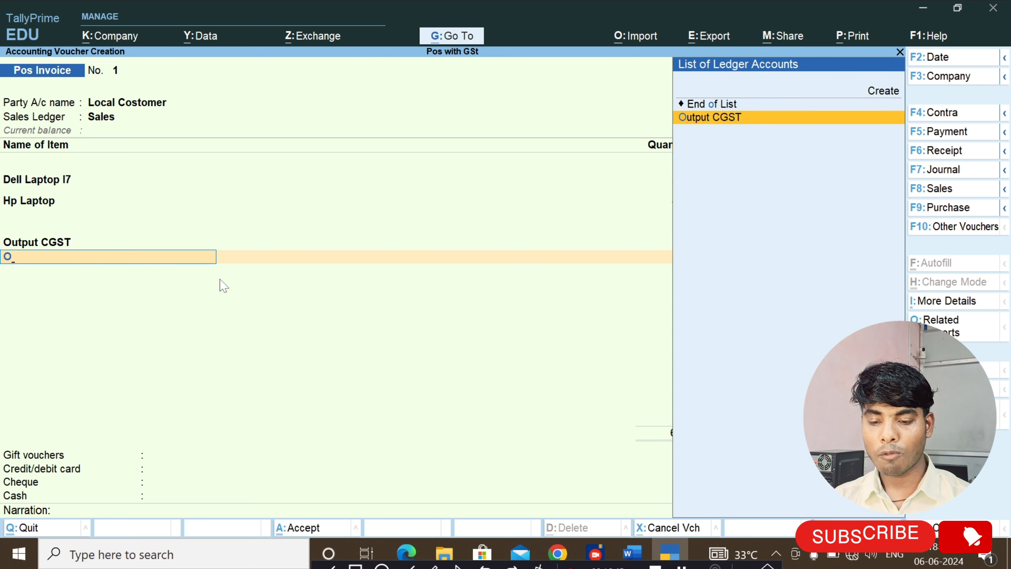
text(u)
key(Up)
key(Return)
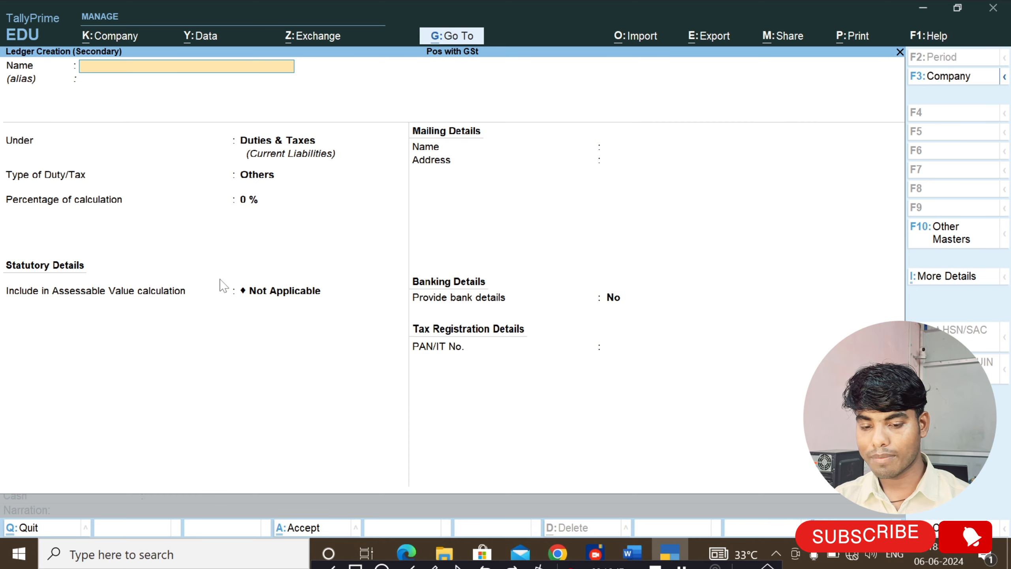
text(Output)
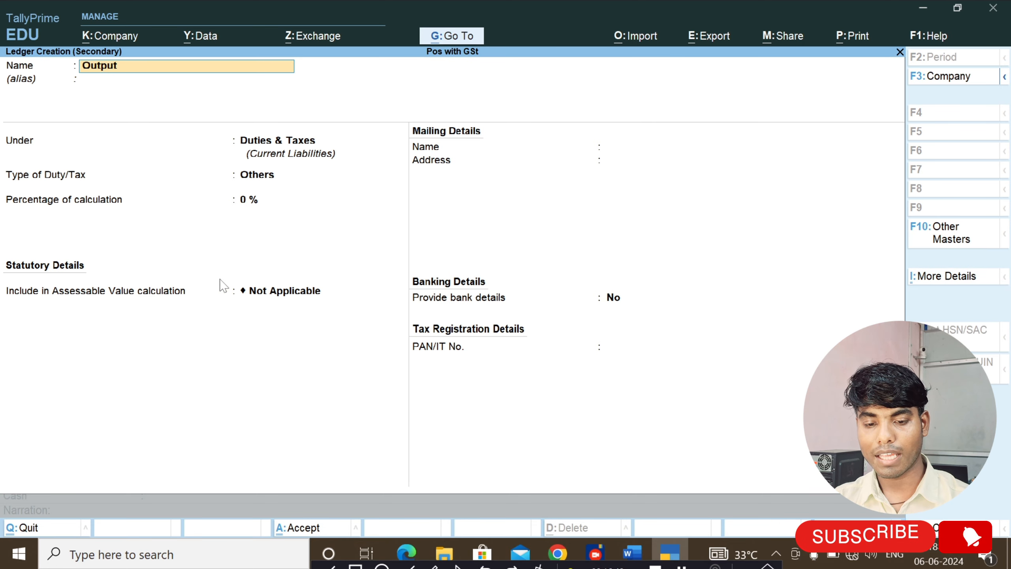
text( C)
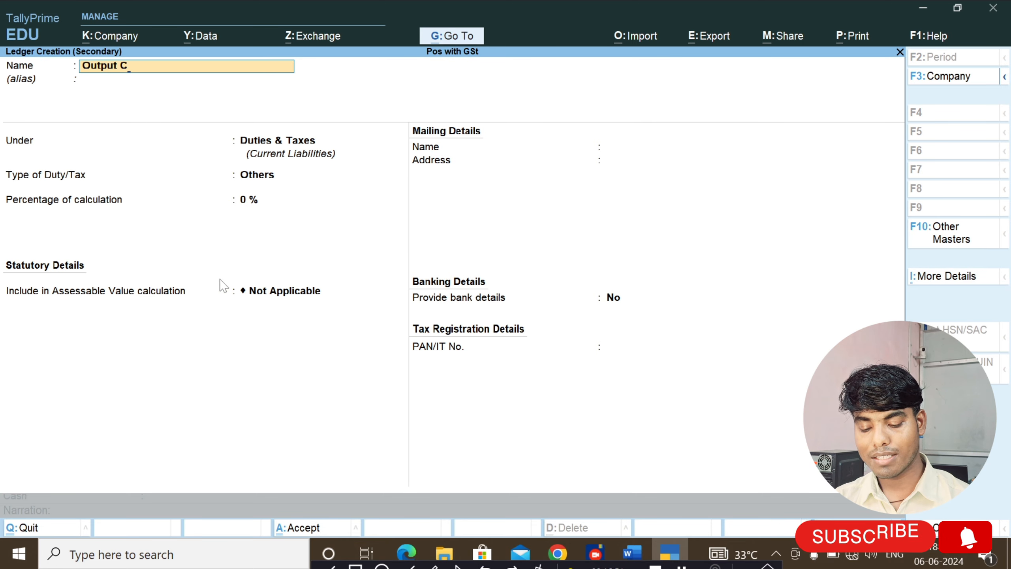
key(BackSpace)
text(SG)
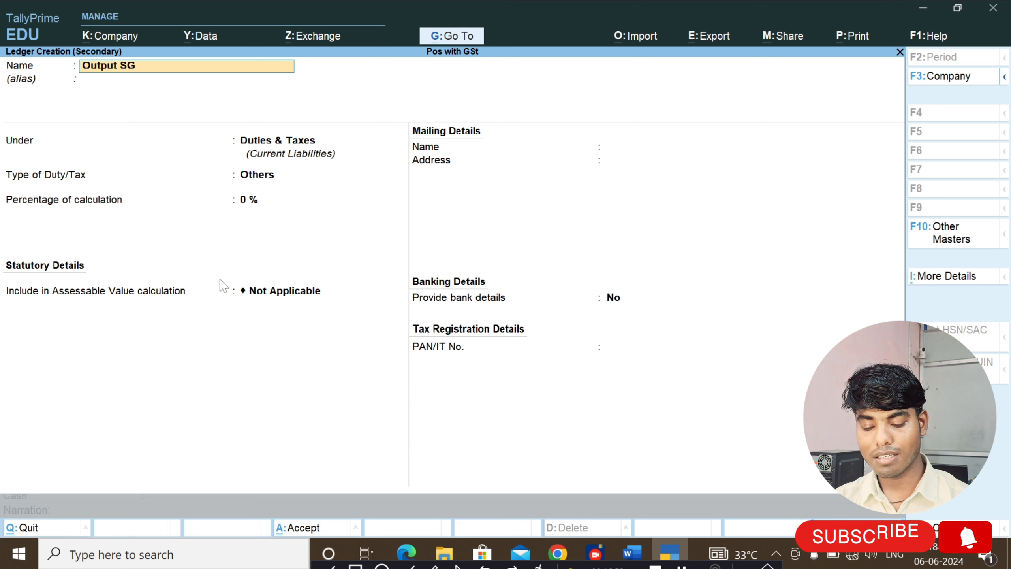
text(ST)
key(Return)
key(Return)
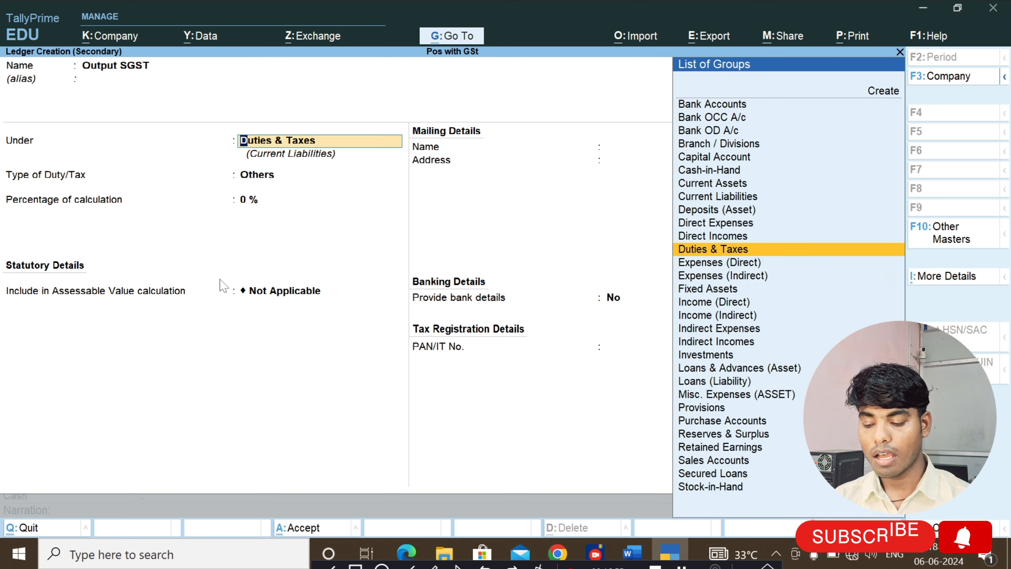
Set Output SGST's duty type to GST and tax type to SGST/UTGST, save it, and accept its calculated amount to finish the tax lines.
key(Return)
key(Up)
key(Return)
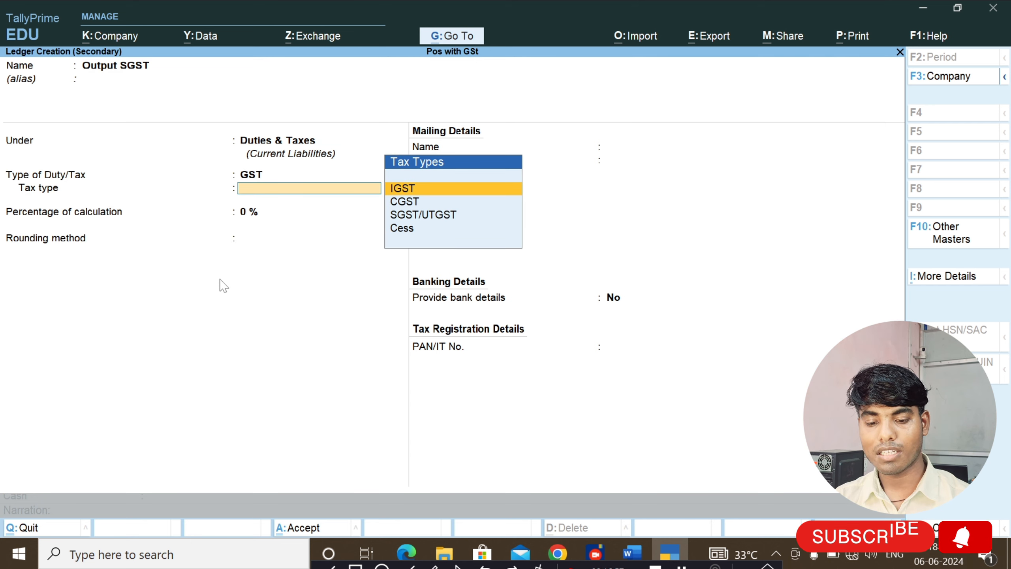
key(Down)
key(Down)
key(Return)
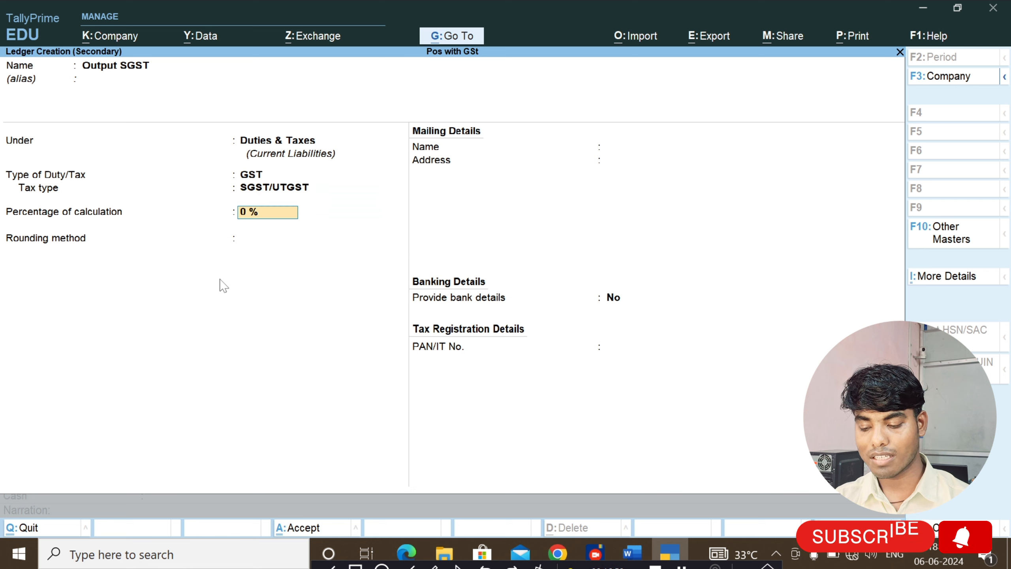
key(ctrl+a)
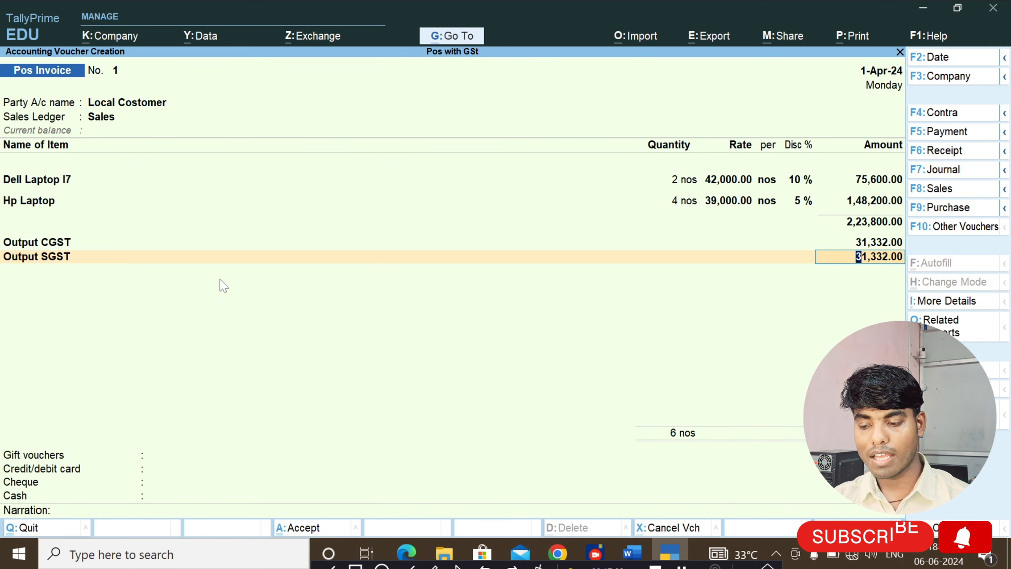
key(Return)
key(Return)
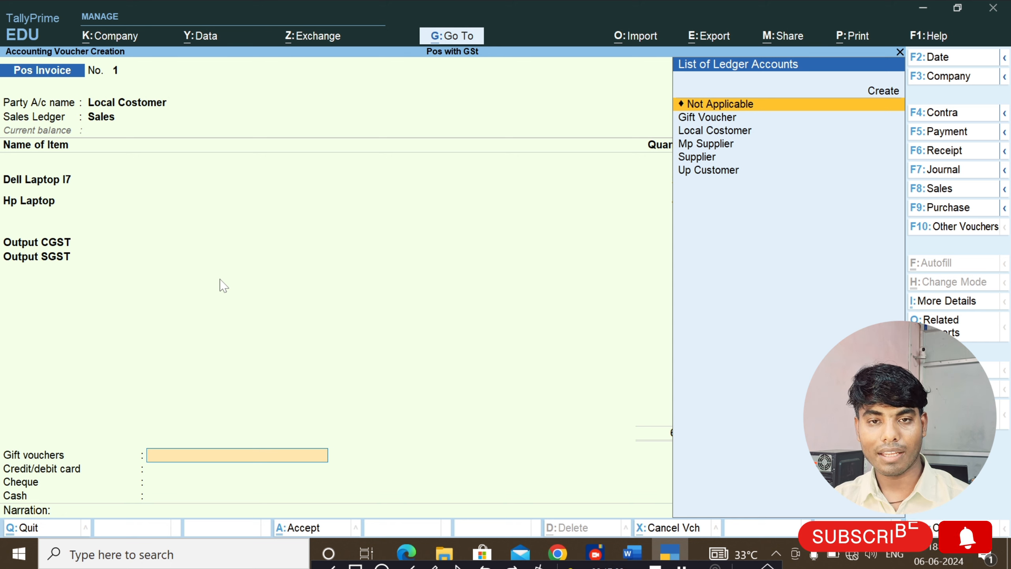
Record a gift voucher payment of 500 against the Gift Voucher ledger.
key(Down)
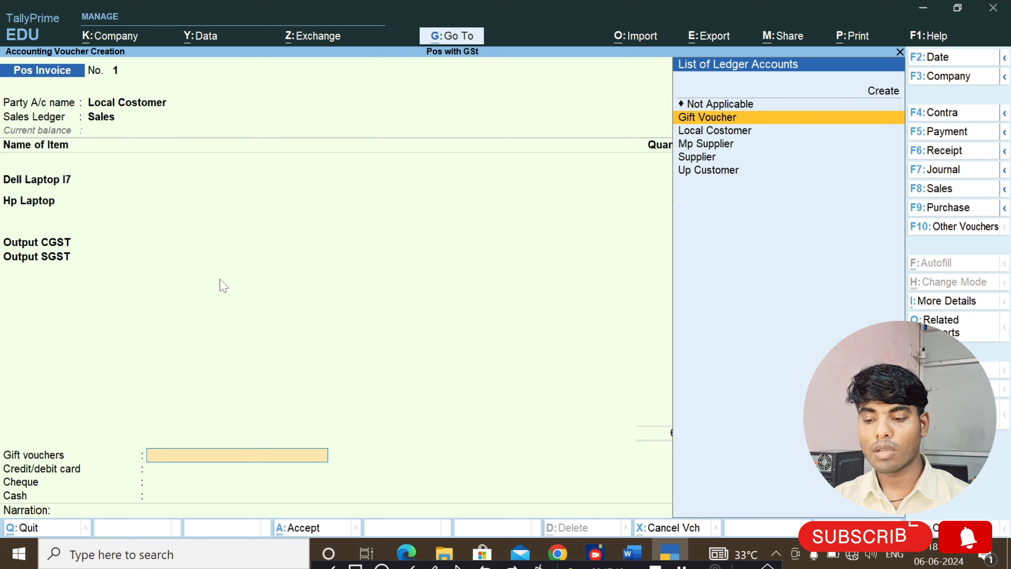
key(Return)
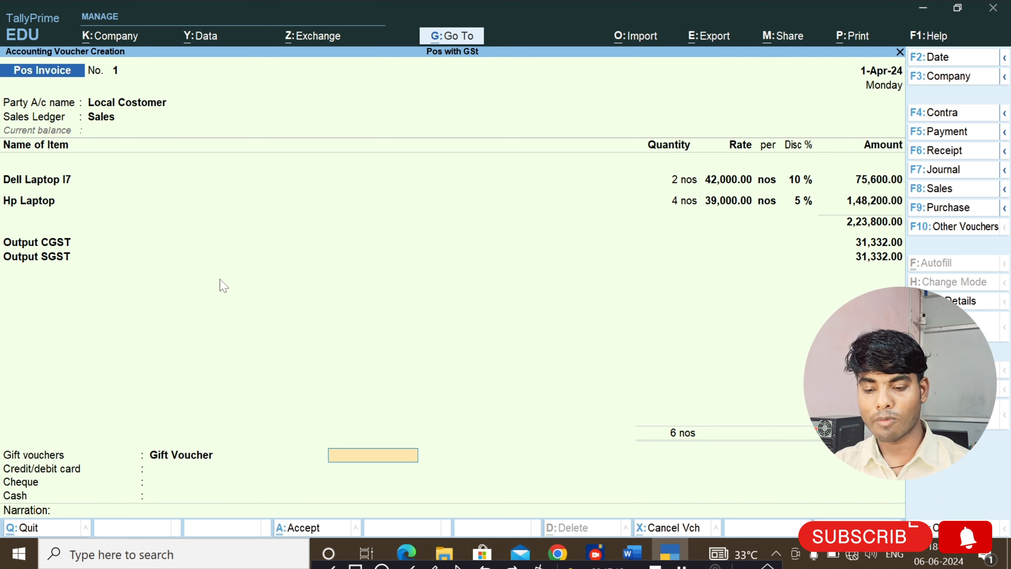
text(500)
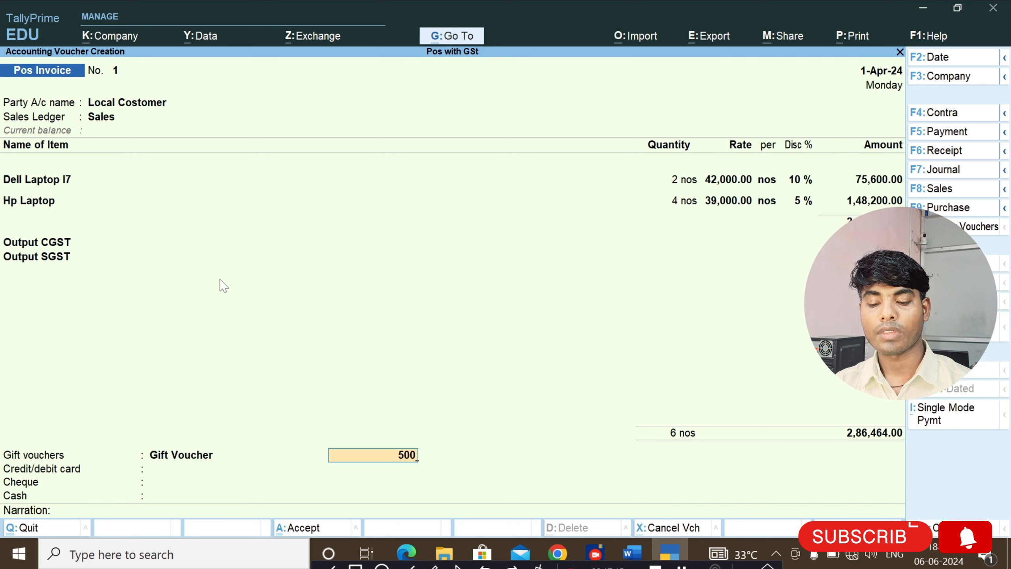
key(Return)
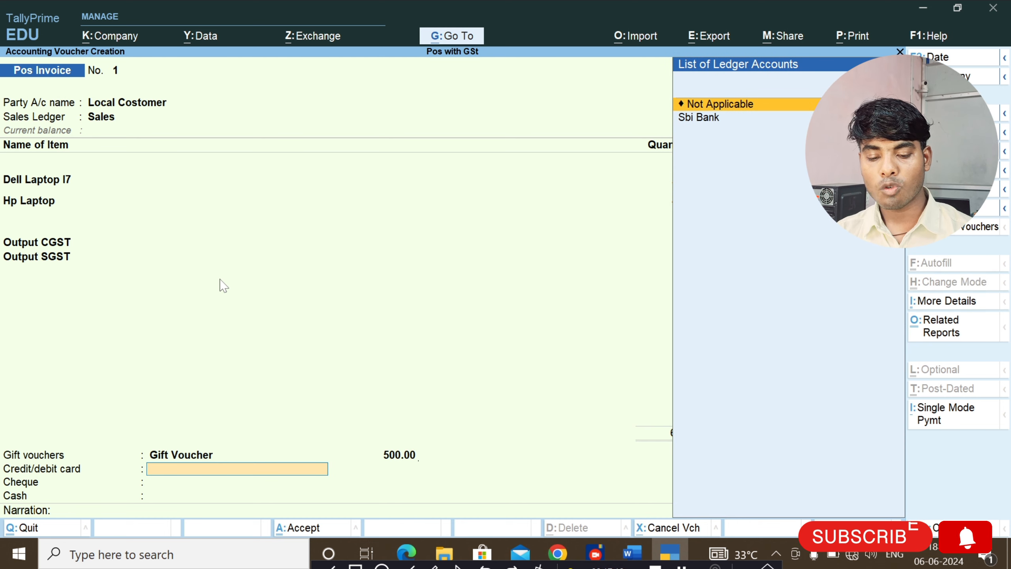
key(Return)
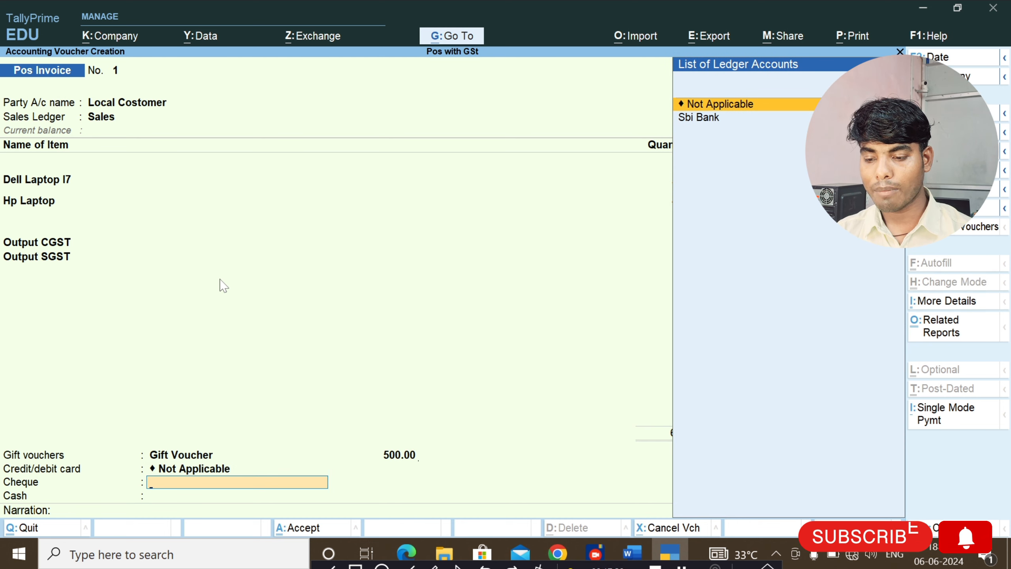
key(BackSpace)
key(BackSpace)
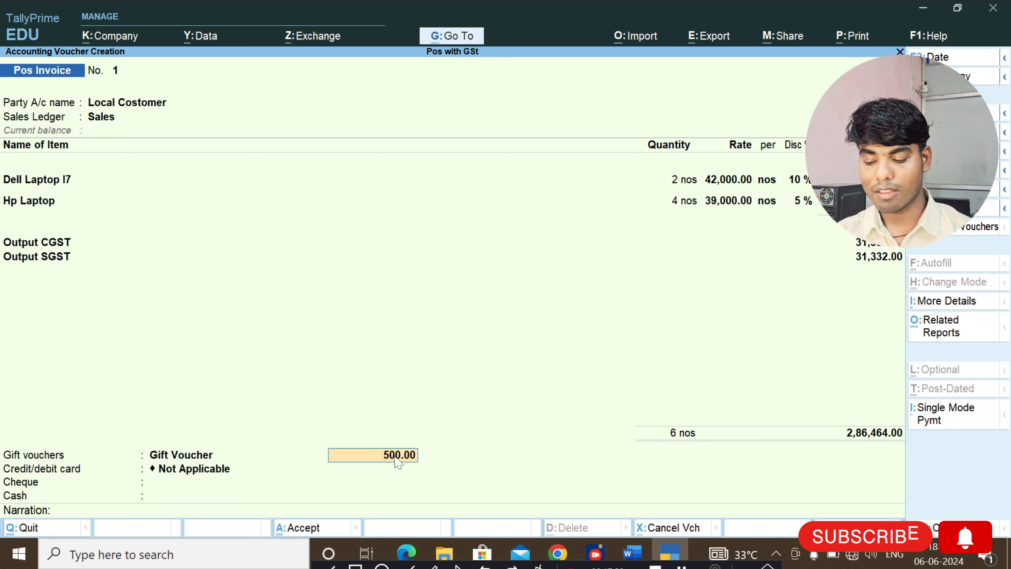
key(Return)
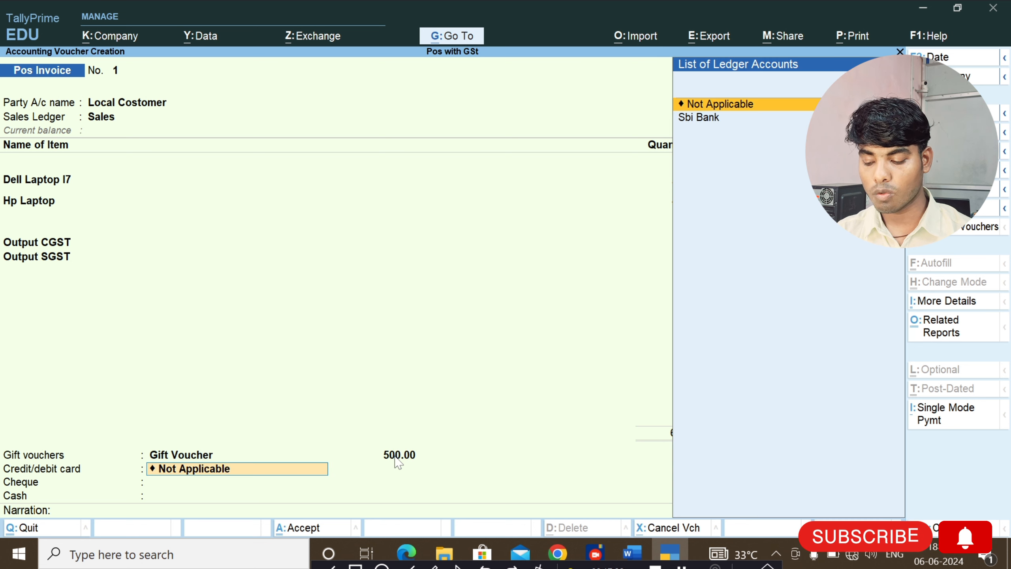
Record a credit/debit card payment of 2,00,000 through Sbi Bank and enter the card number.
key(Down)
key(Return)
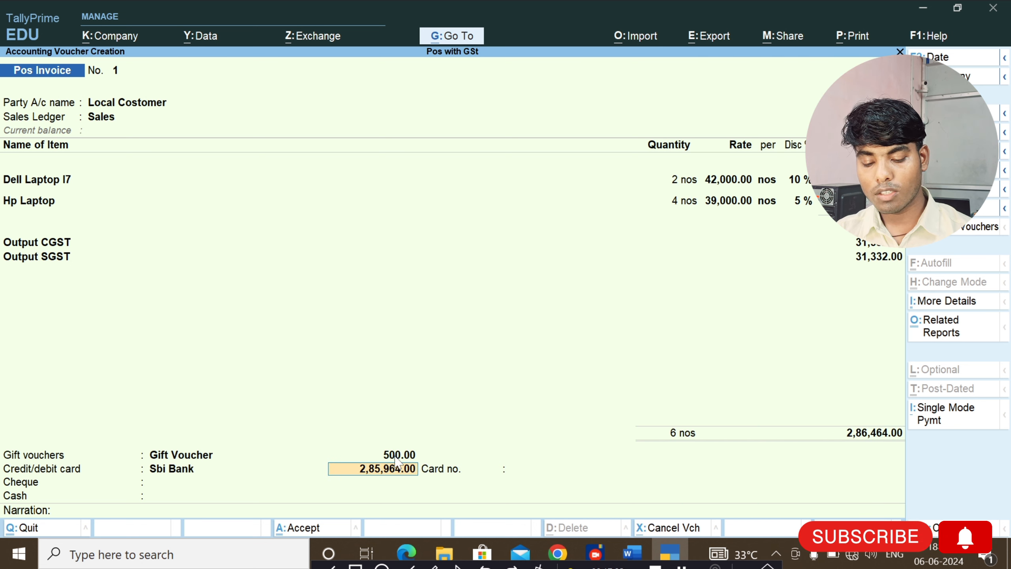
text(2)
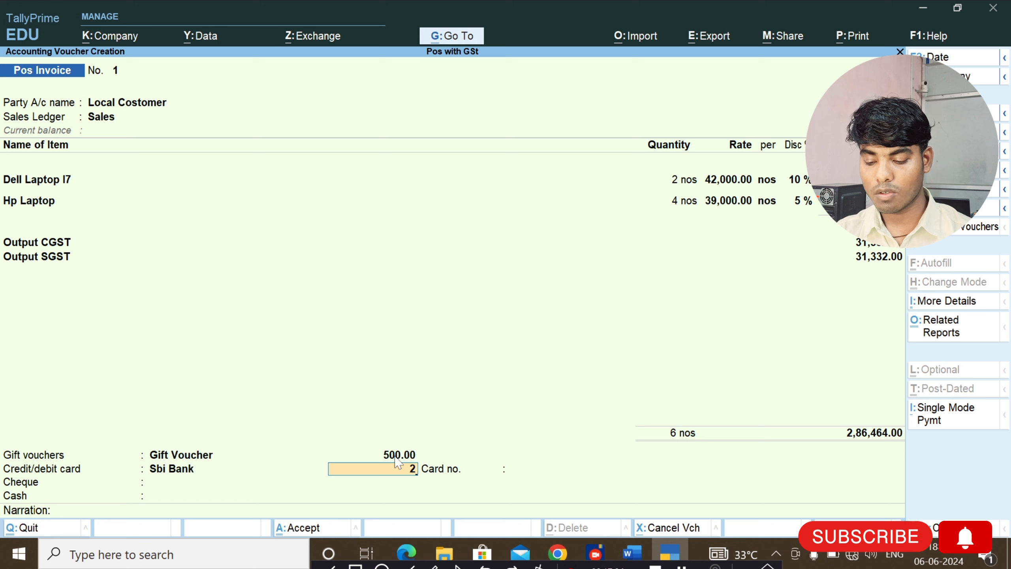
text(,00,000)
key(Return)
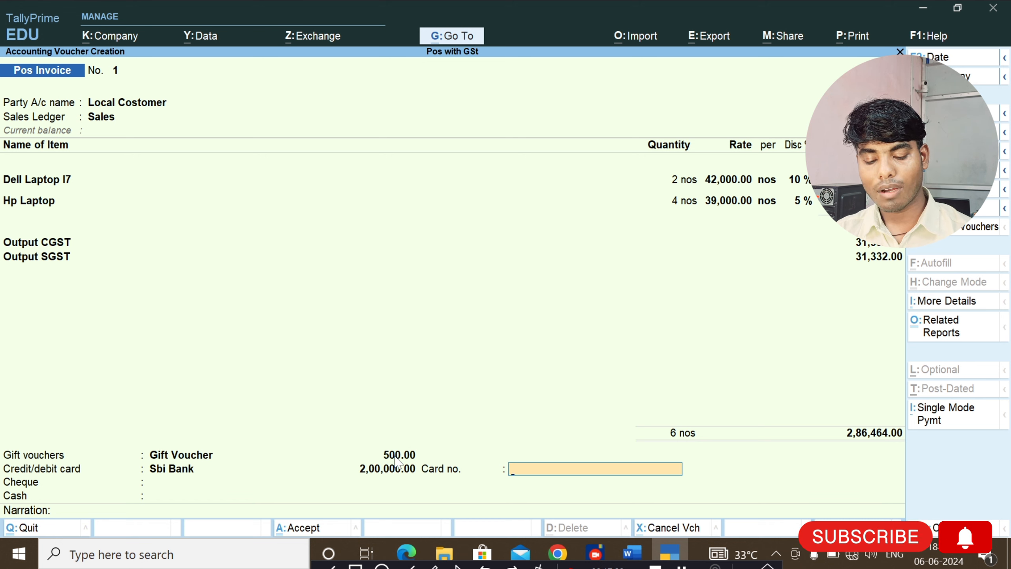
text(Asdasewqe)
key(Return)
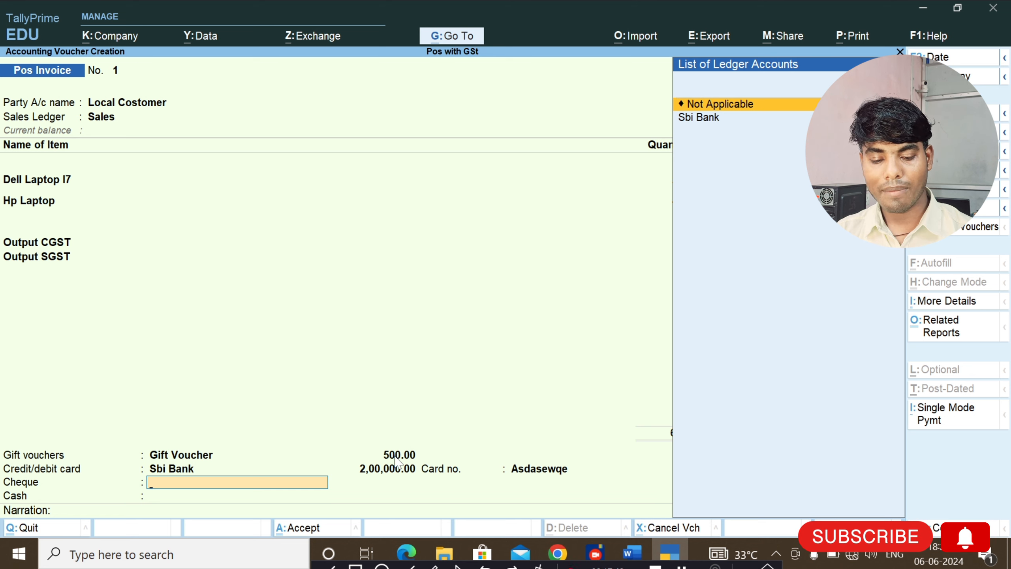
Mark the cheque payment as Not Applicable and take the remaining amount through the Cash ledger with 86,000 cash tendered.
key(Return)
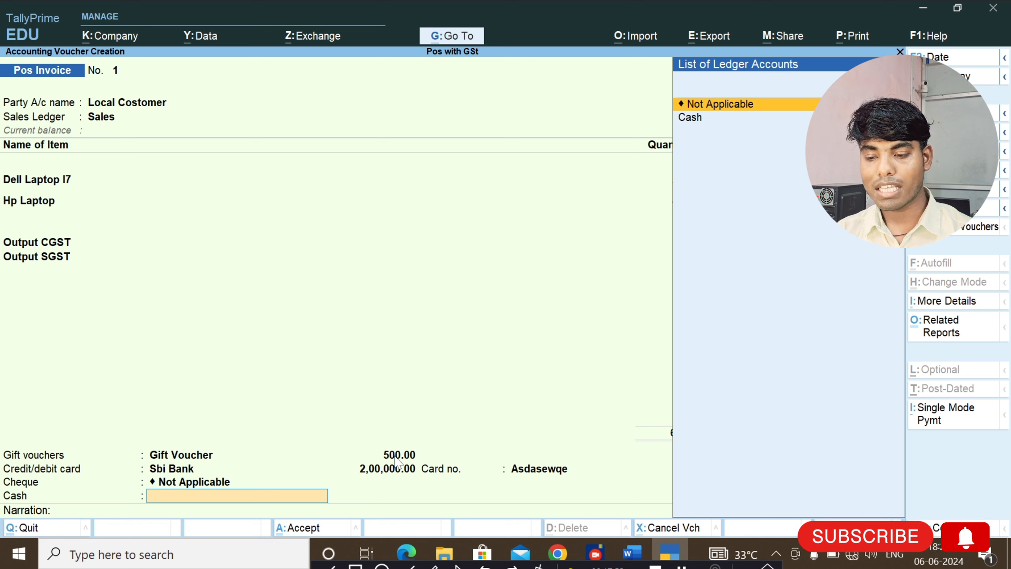
key(Down)
key(Return)
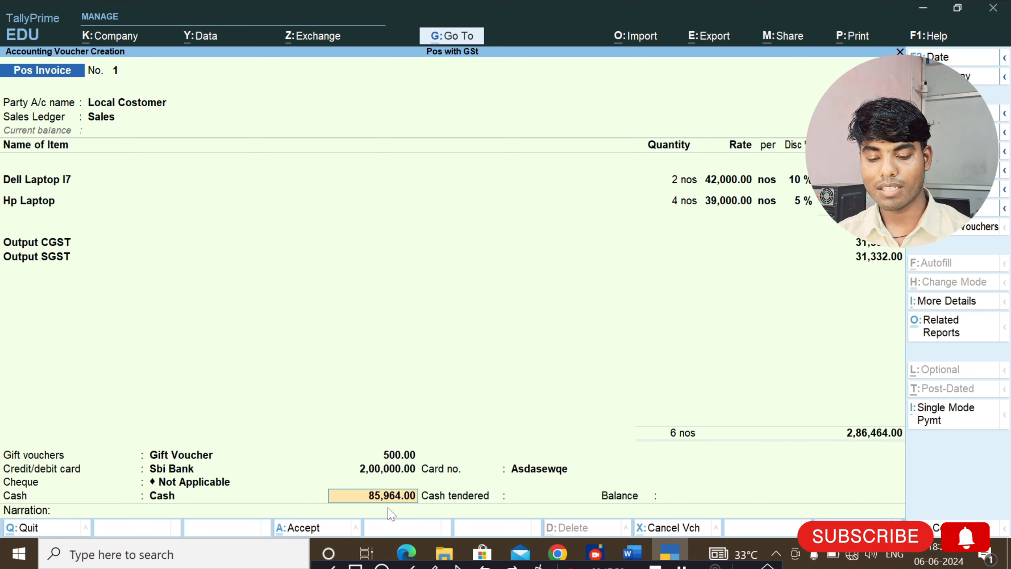
key(Return)
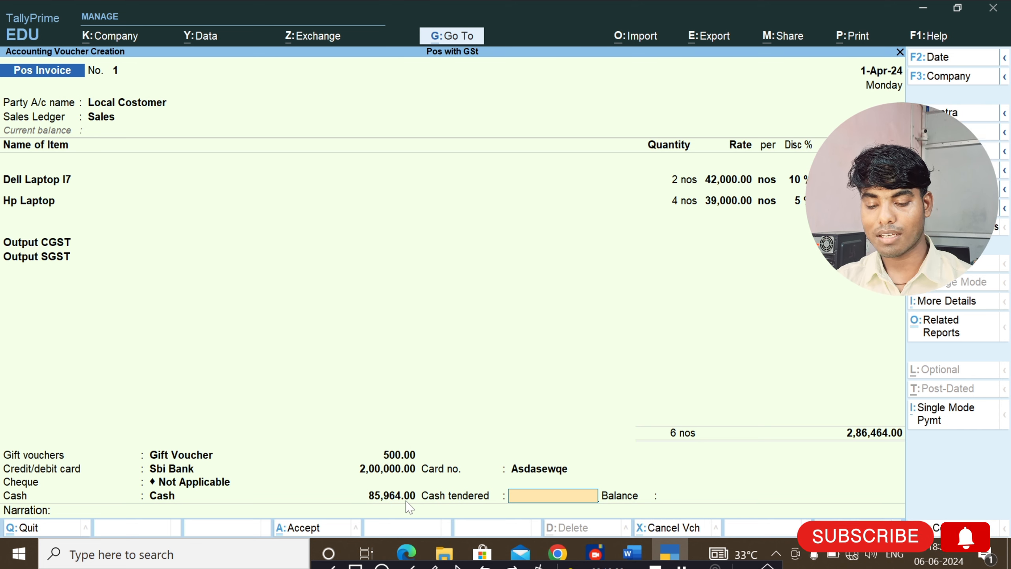
text(8)
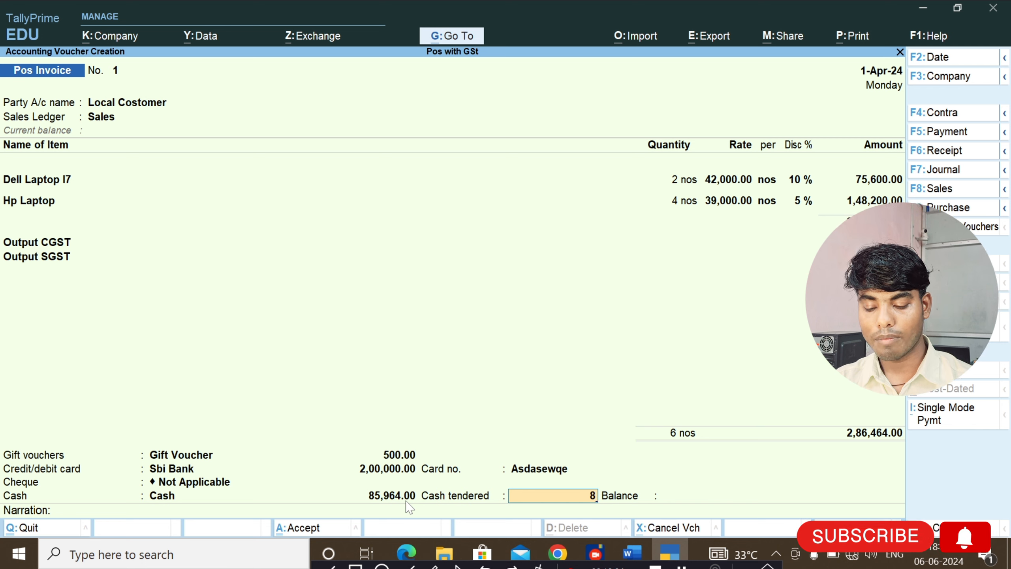
text(6000)
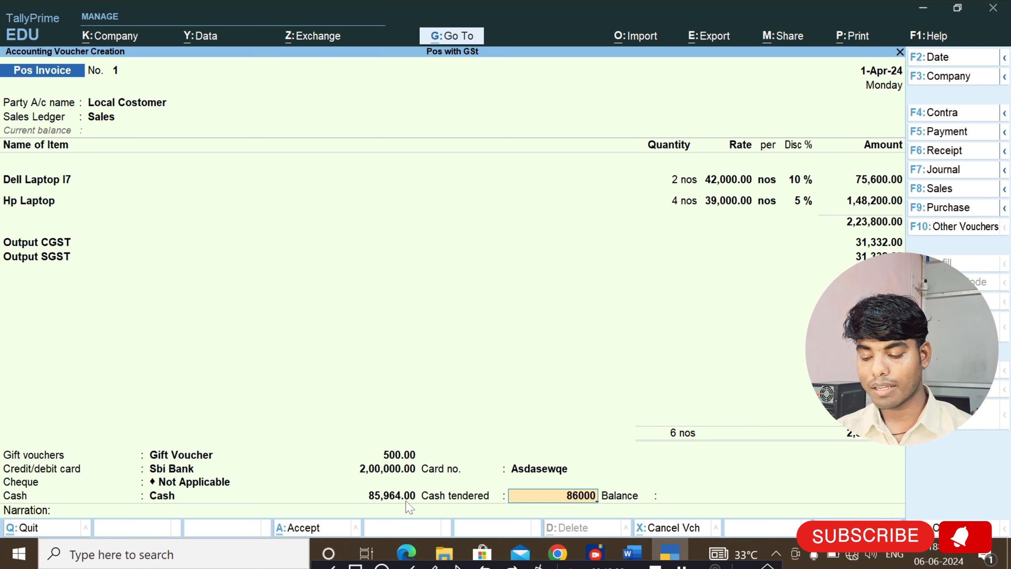
key(Return)
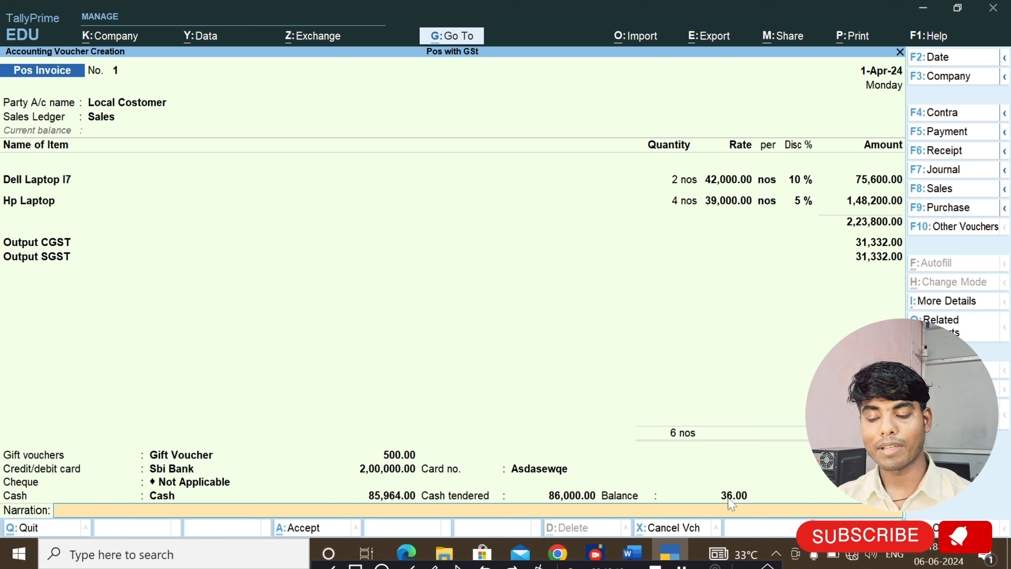
Save the POS invoice without a narration and show its print preview zoomed in.
key(Return)
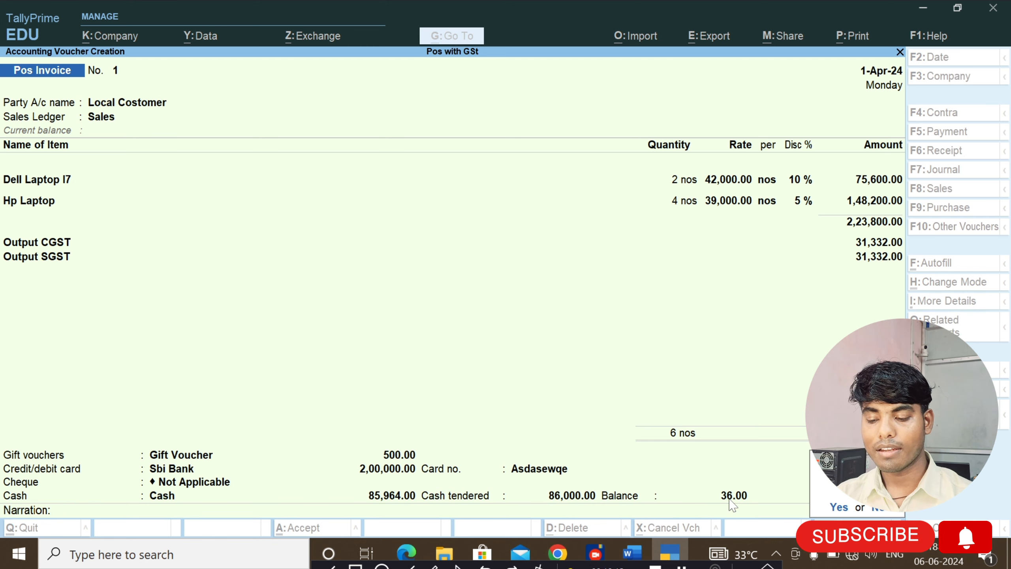
key(y)
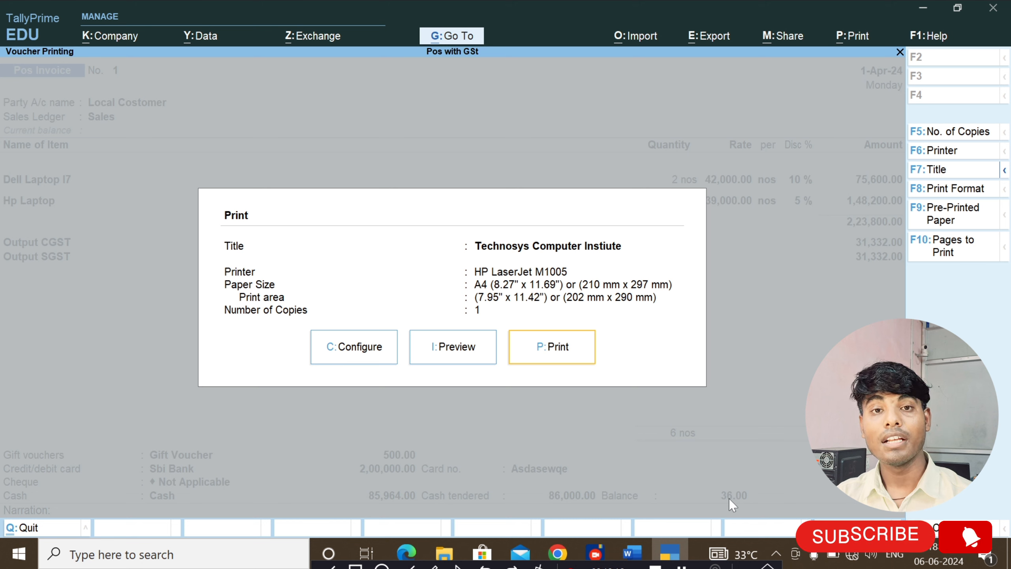
key(Left)
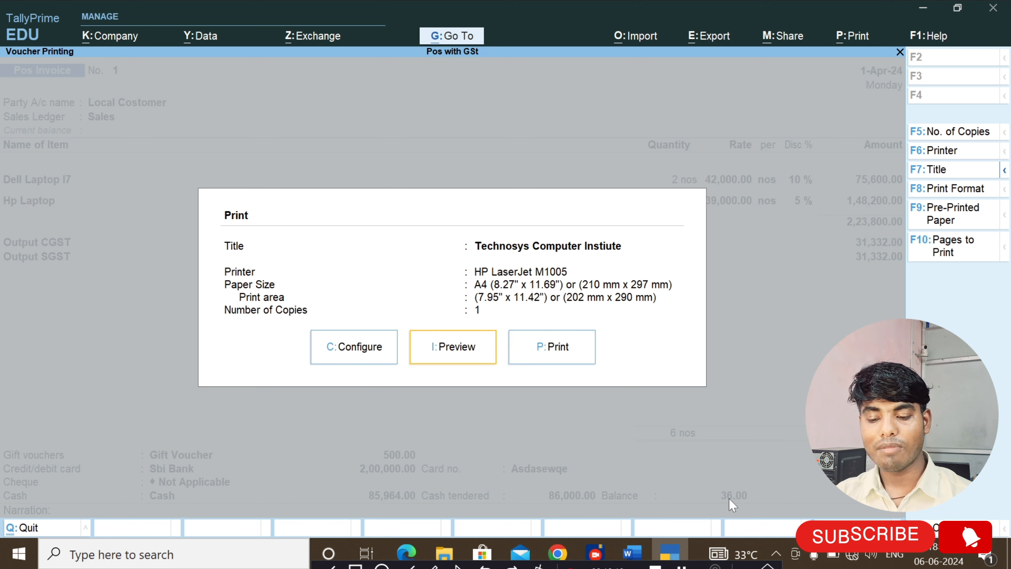
key(Return)
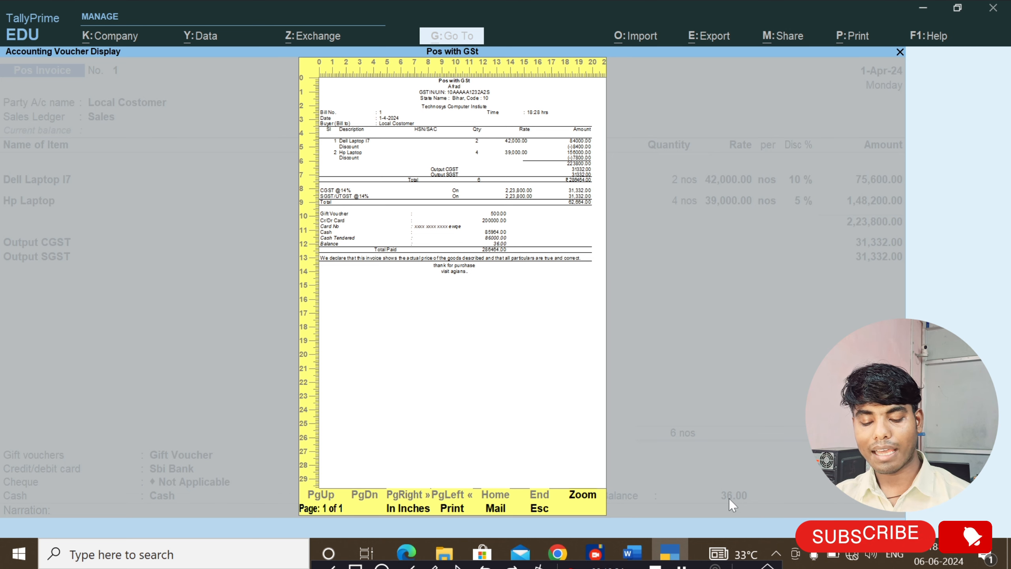
key(alt+z)
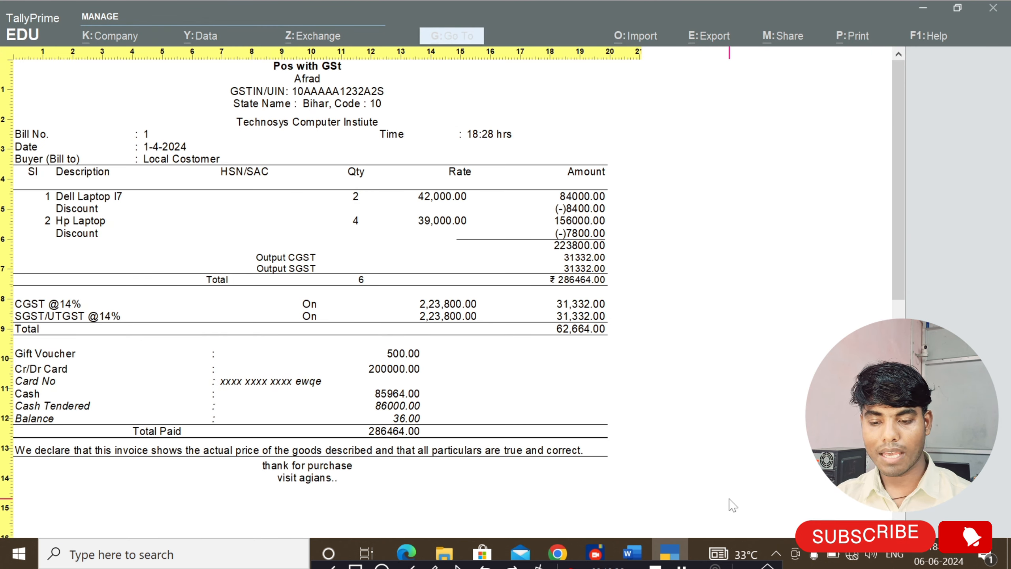